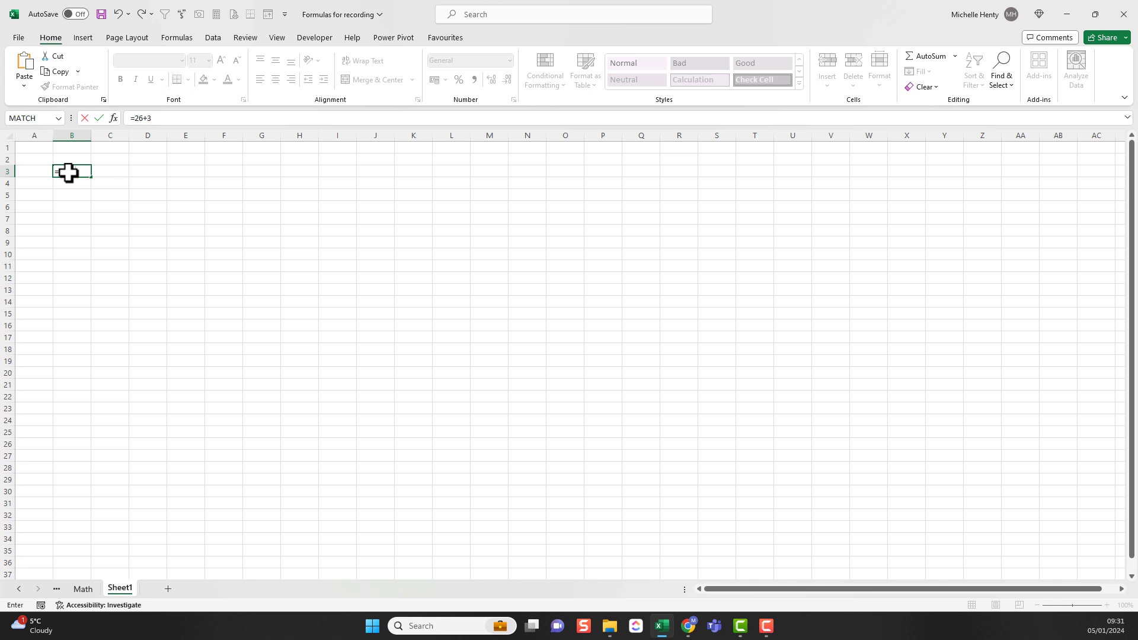
Step: Commit the formula =26+3 in cell B3, and enter 26 in B5 and 3 in C5
click(69, 173)
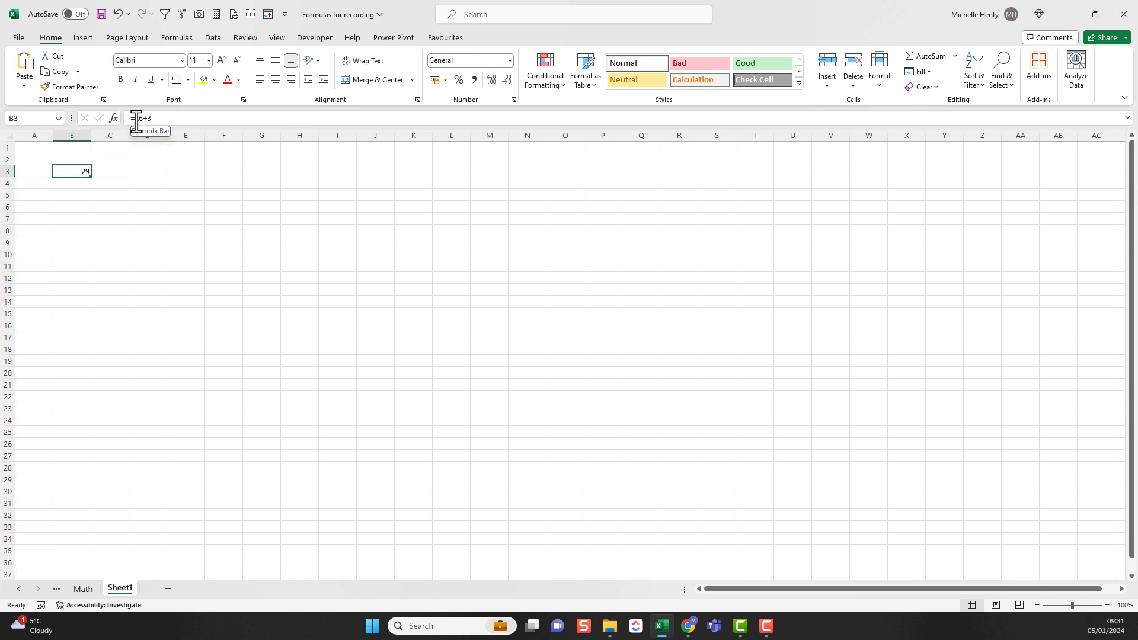
click(78, 196)
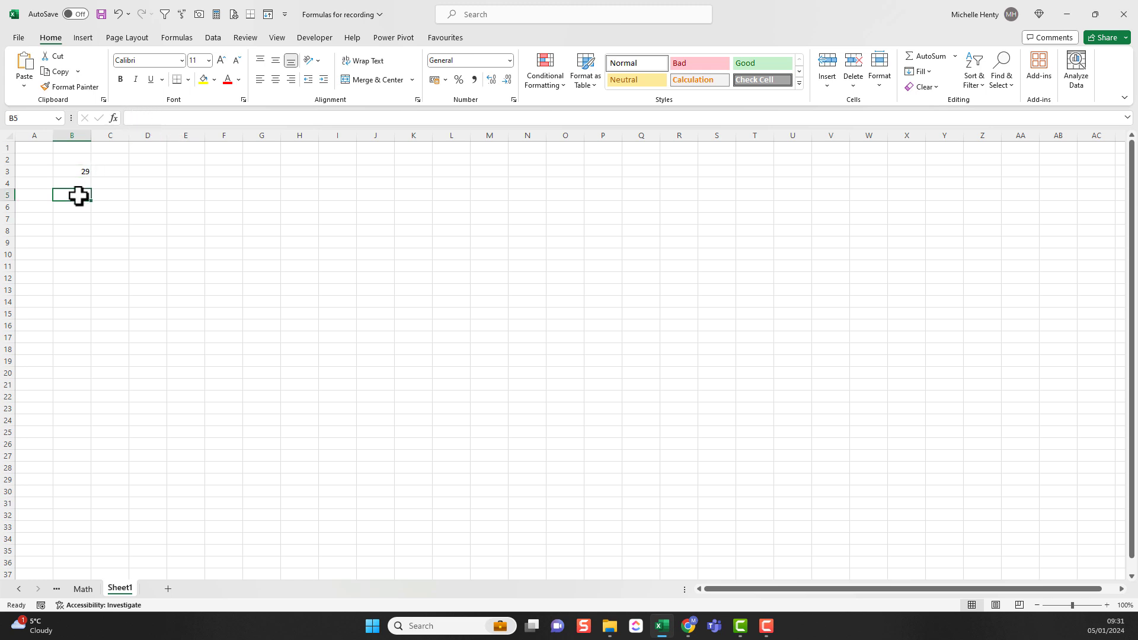
text(26)
key(Tab)
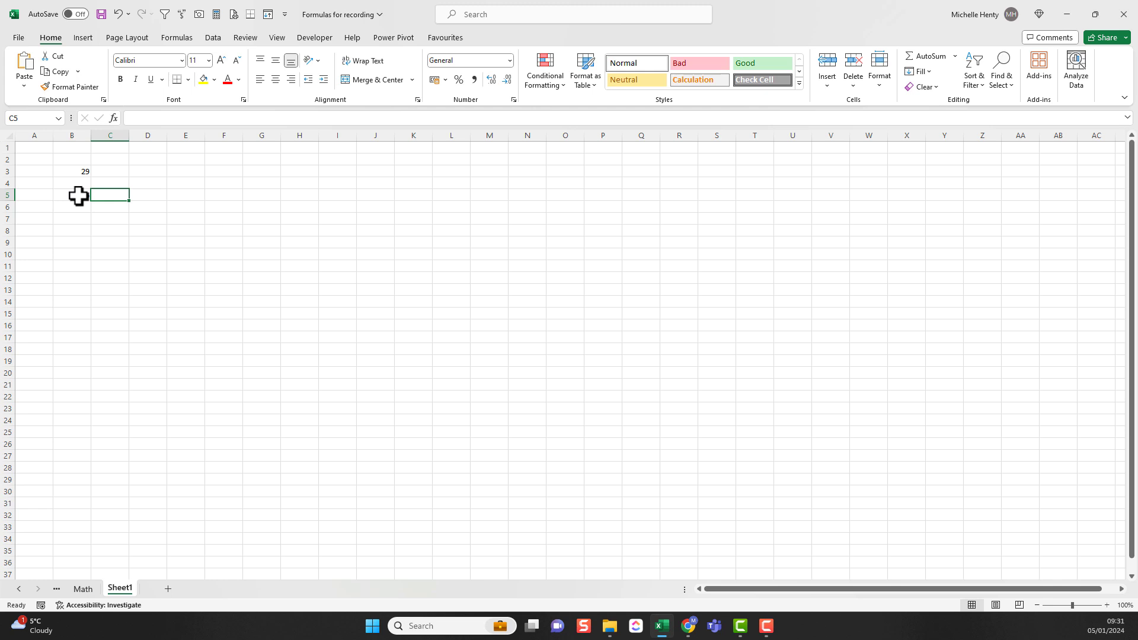
text(3)
click(78, 196)
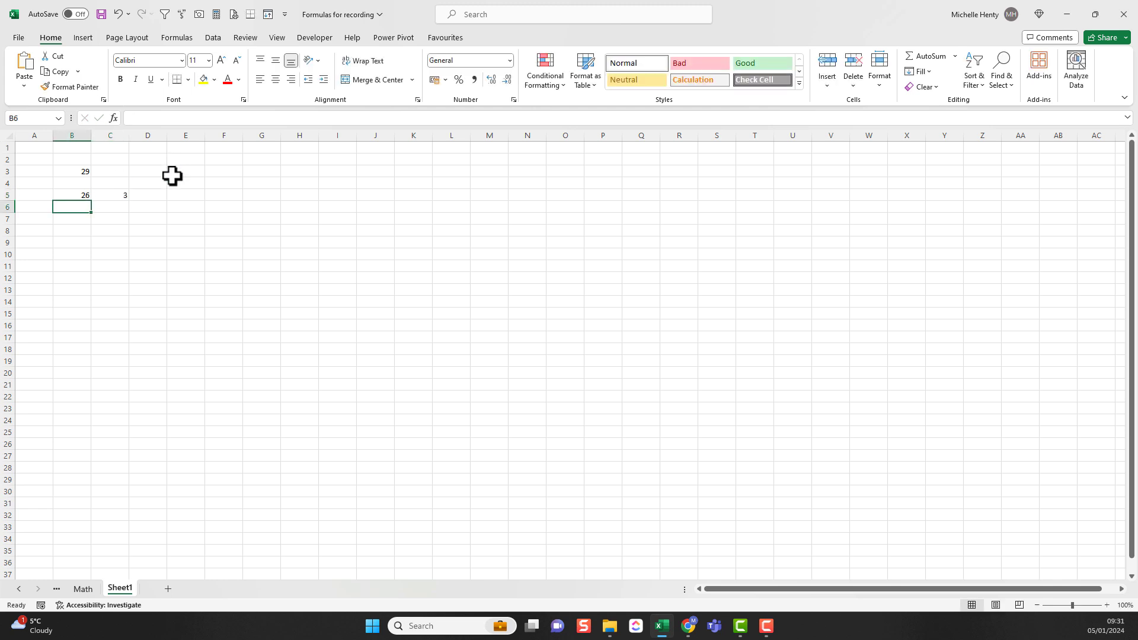
Step: Add the two numbers in row 5 by entering the cell-reference formula =B5+C5 in cell D5
click(100, 198)
click(147, 196)
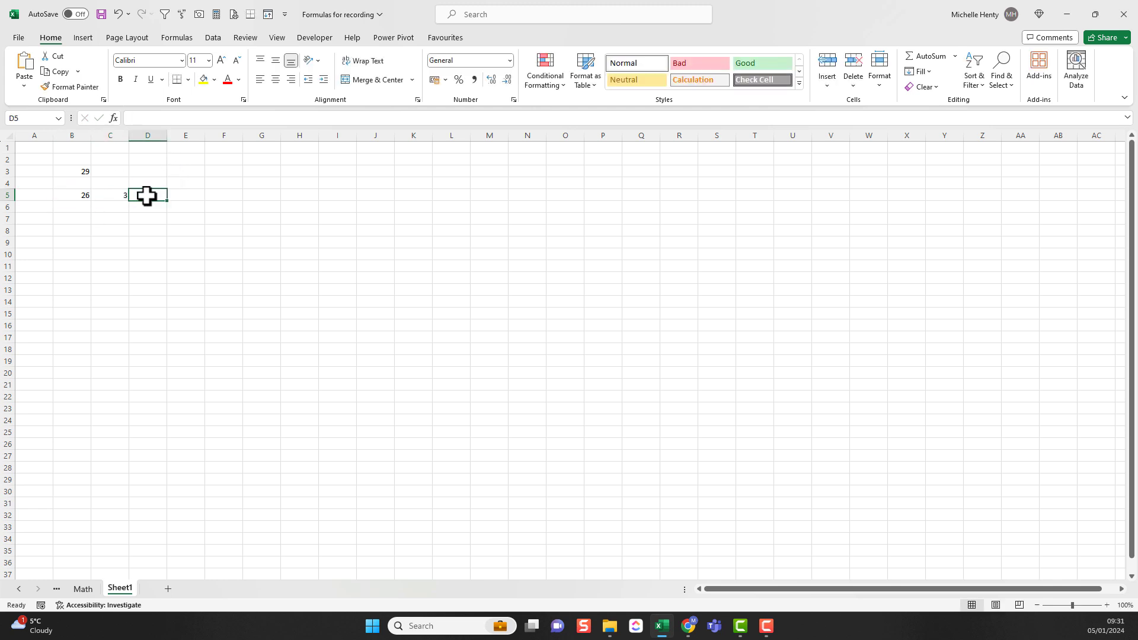
text(=)
click(81, 195)
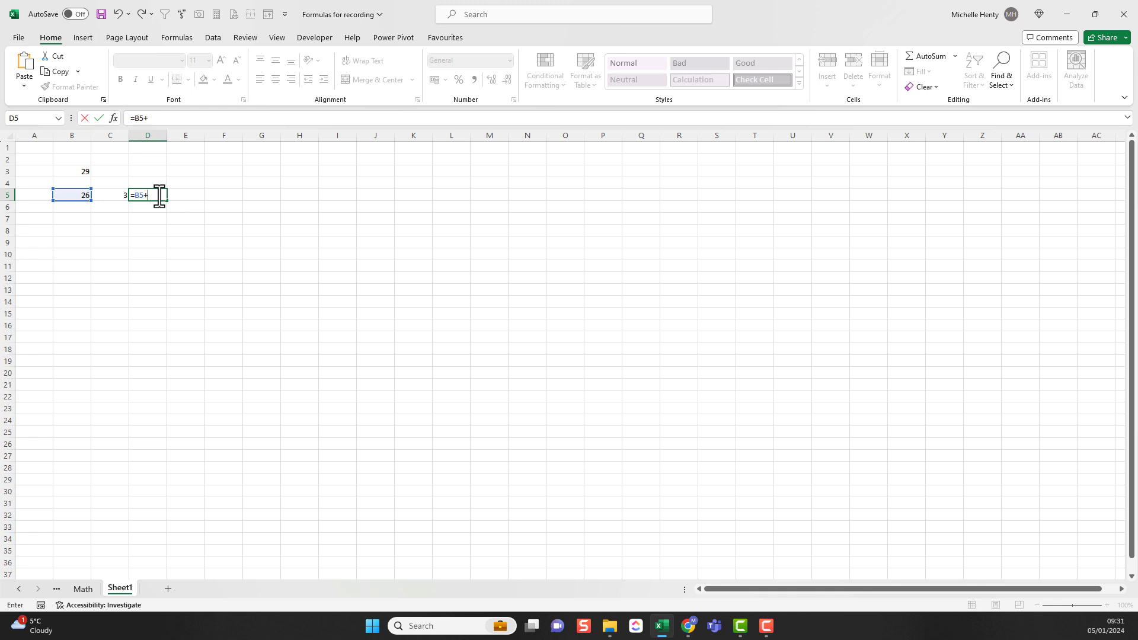
click(116, 194)
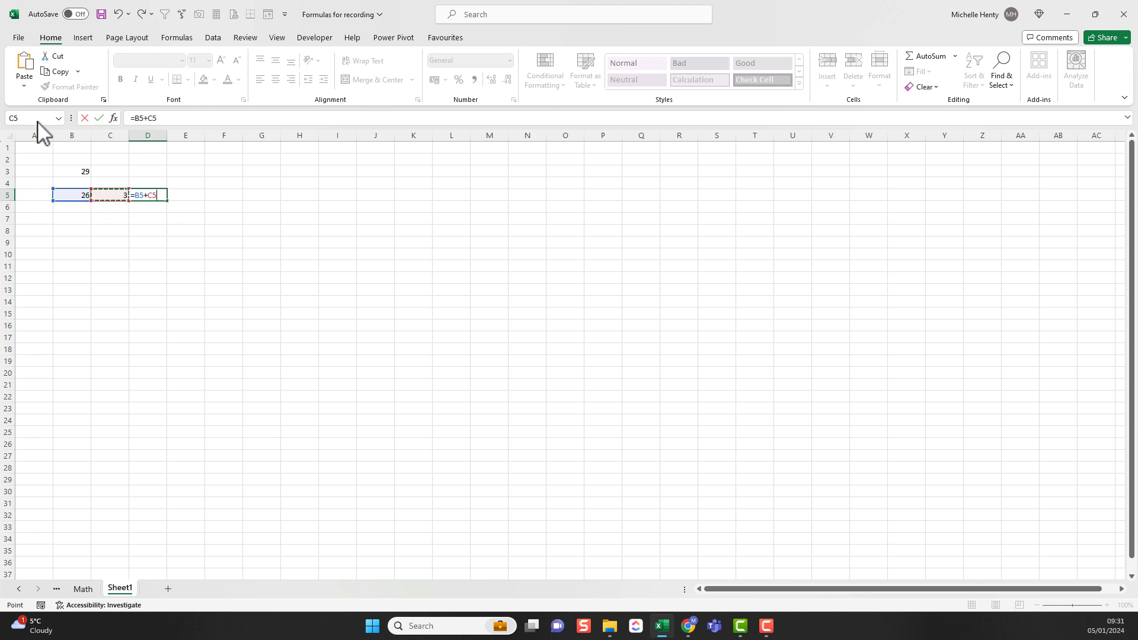
key(Return)
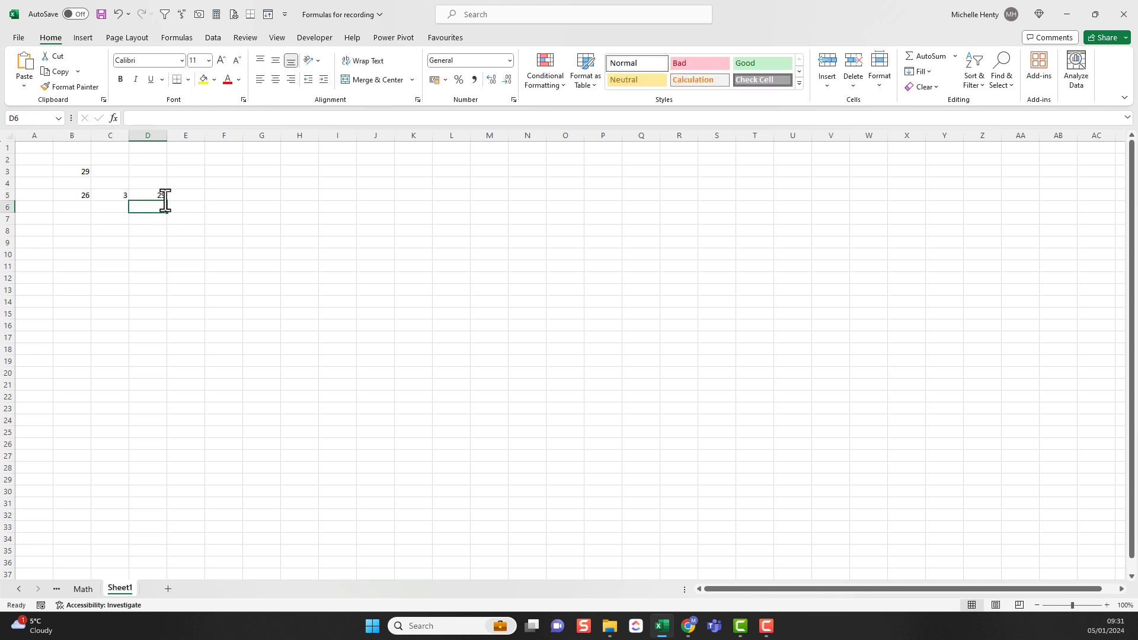
click(163, 196)
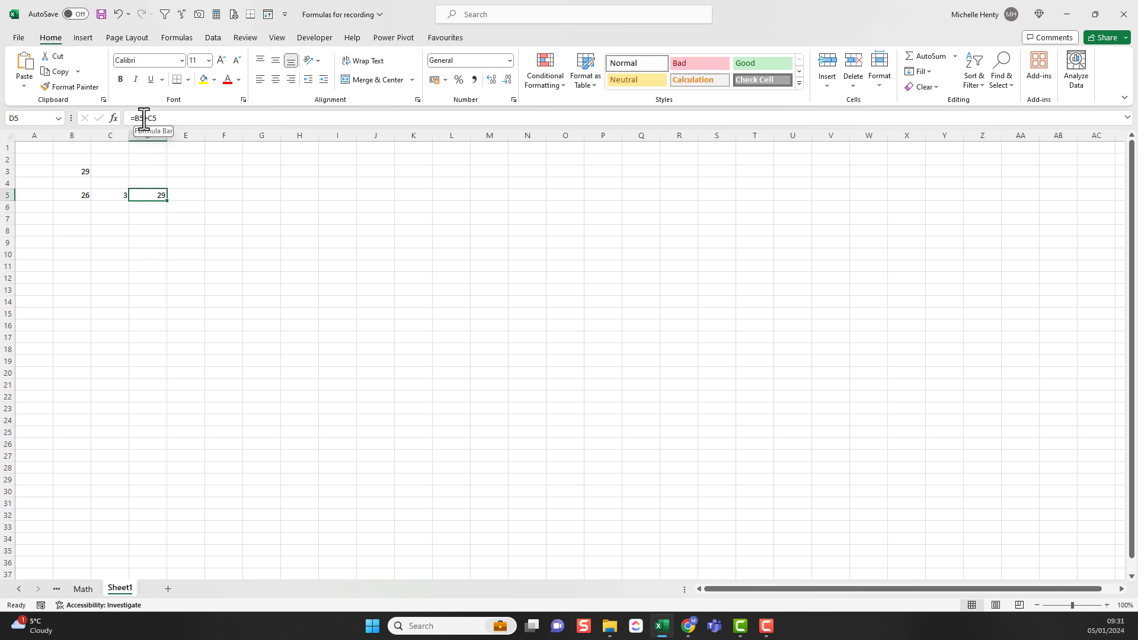
Step: Replace the formula in D5 with a SUM over the adjacent range, =SUM(B5:C5)
key(Delete)
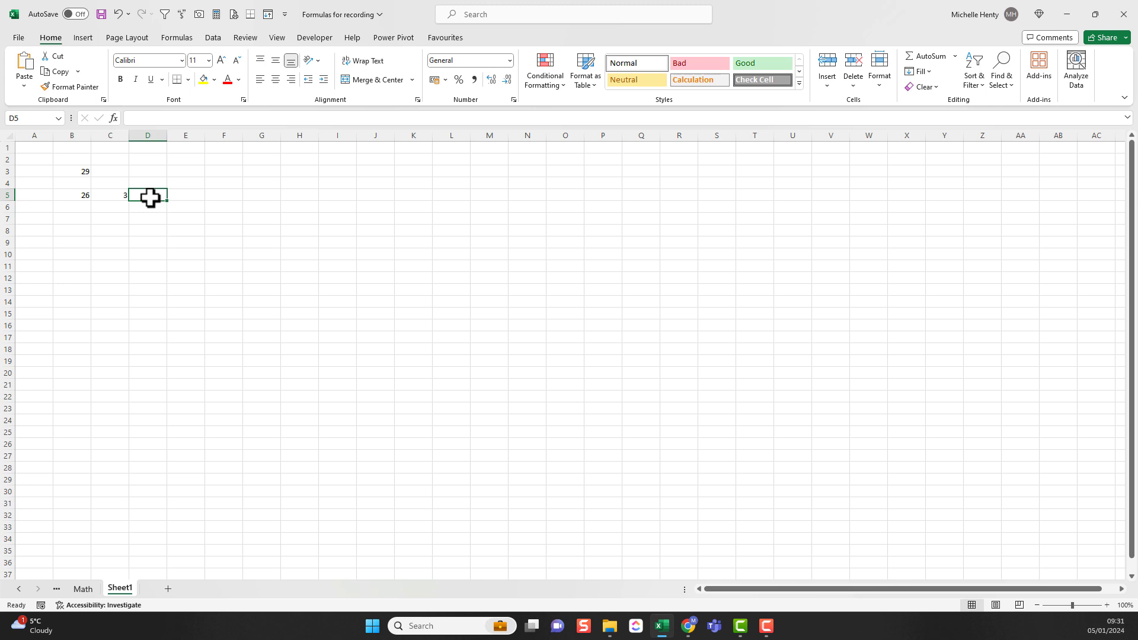
text(=sum)
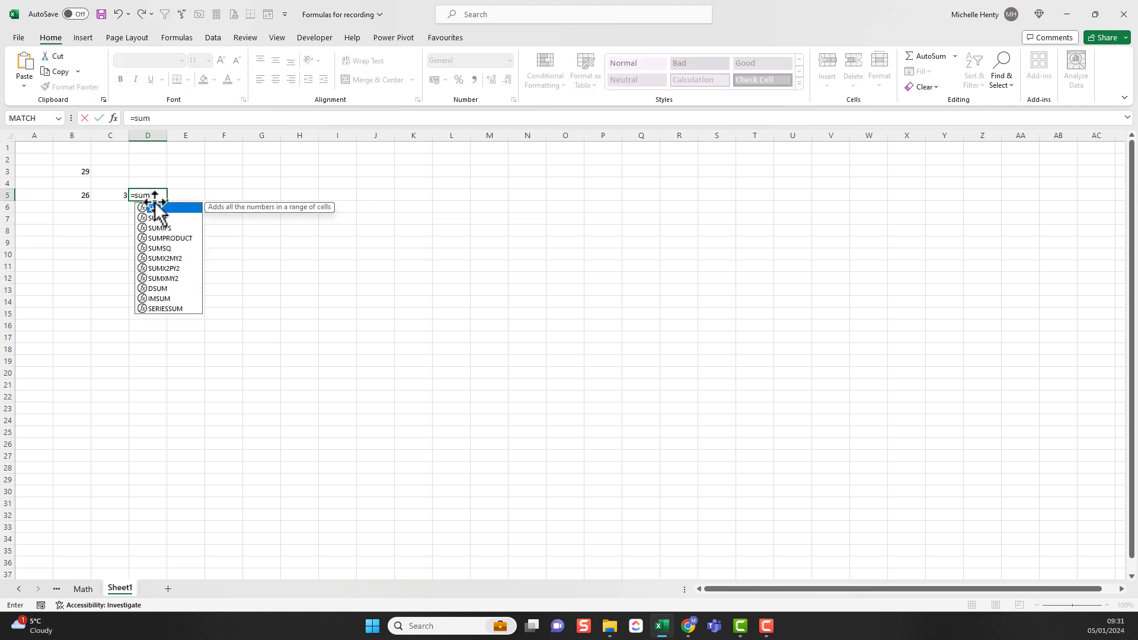
double_click(157, 208)
drag(77, 195, 102, 196)
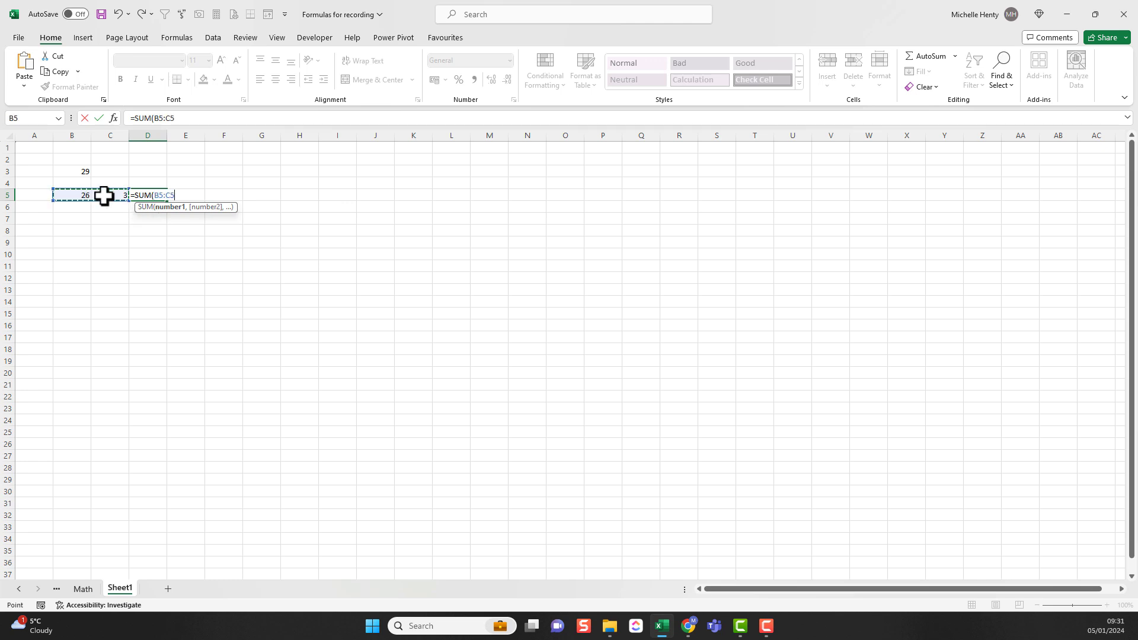
key(Return)
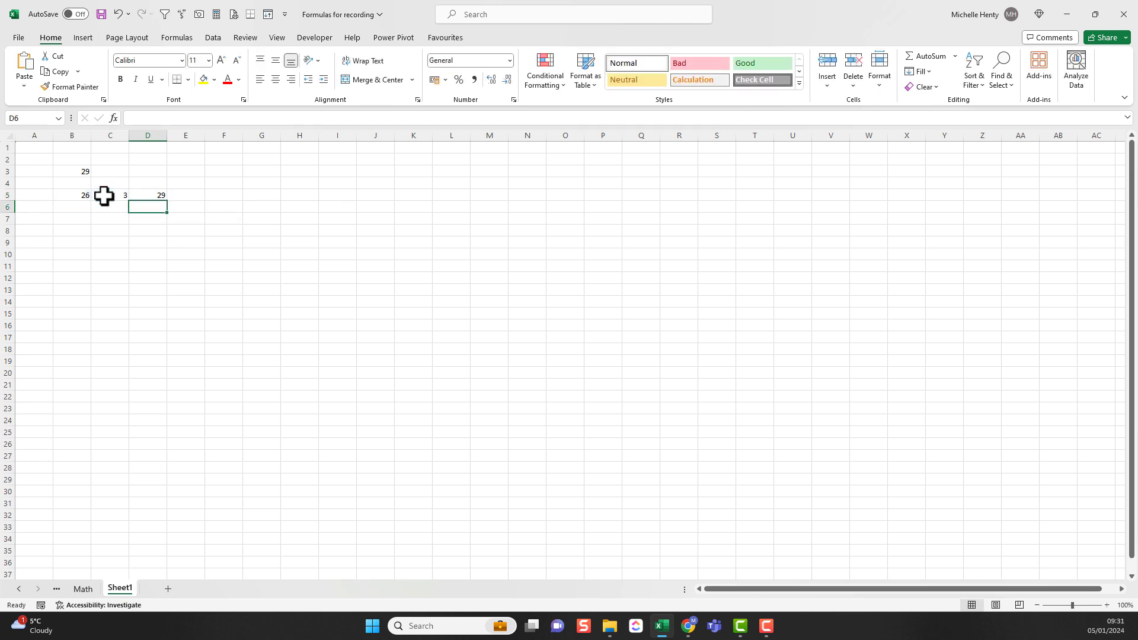
click(145, 195)
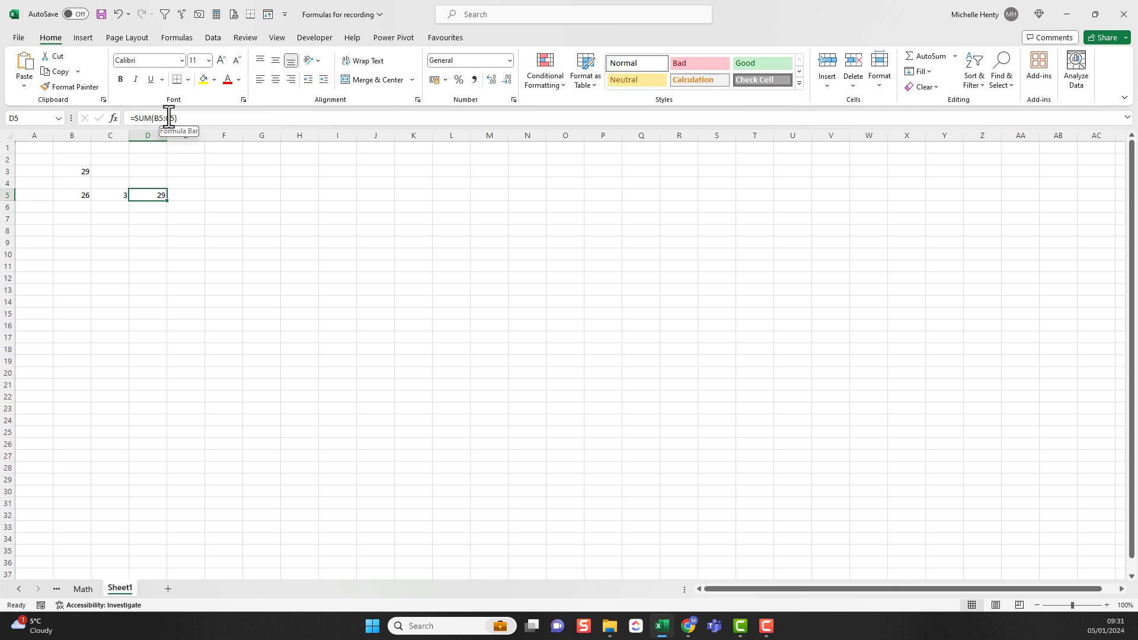
Step: Replace the formula in D5 with a SUM that lists the cells separately, =SUM(B5,C5)
key(Delete)
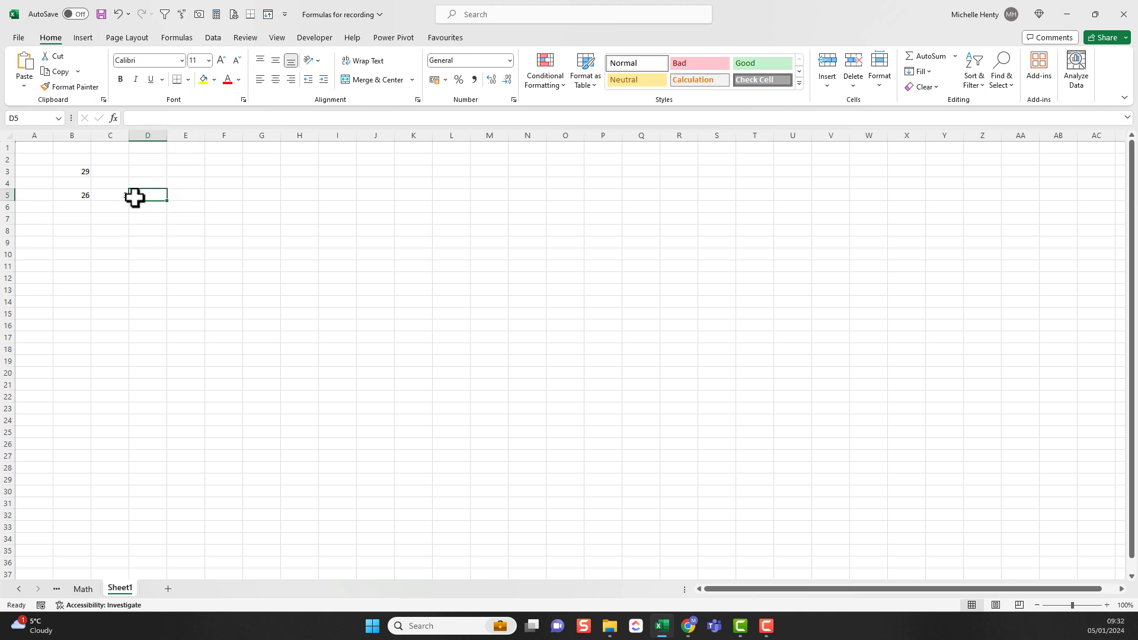
text(=)
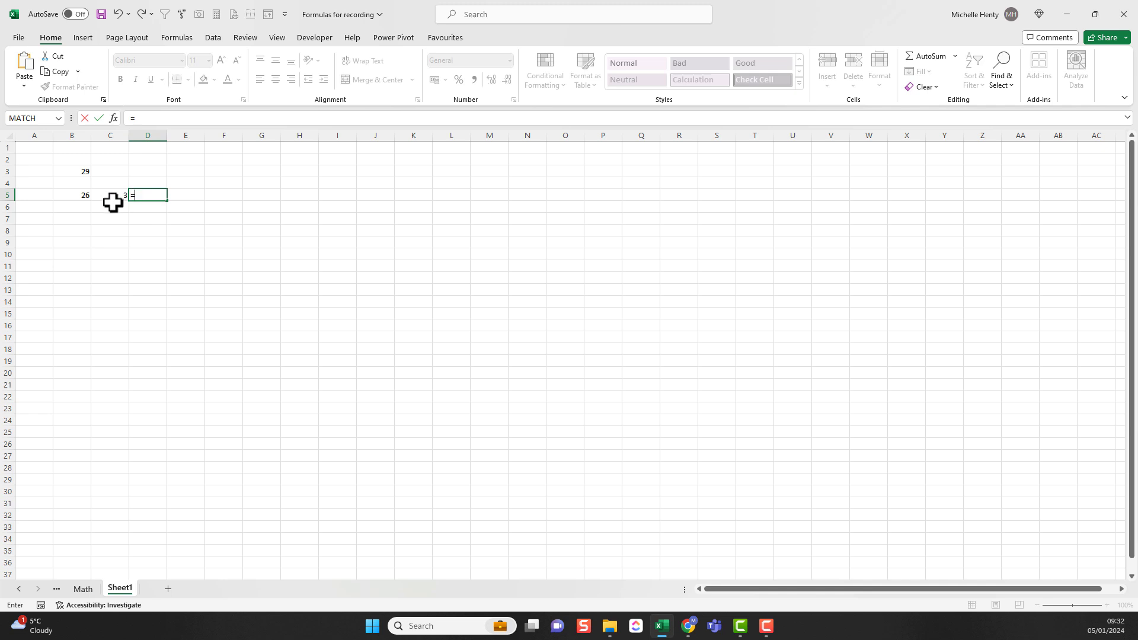
text(sum()
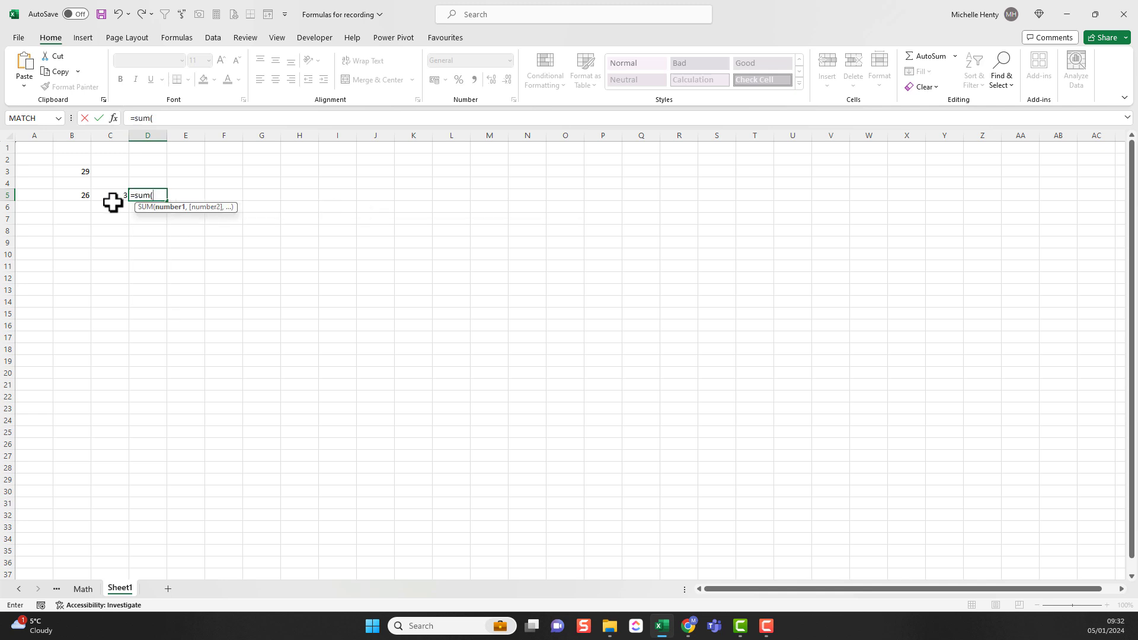
click(77, 194)
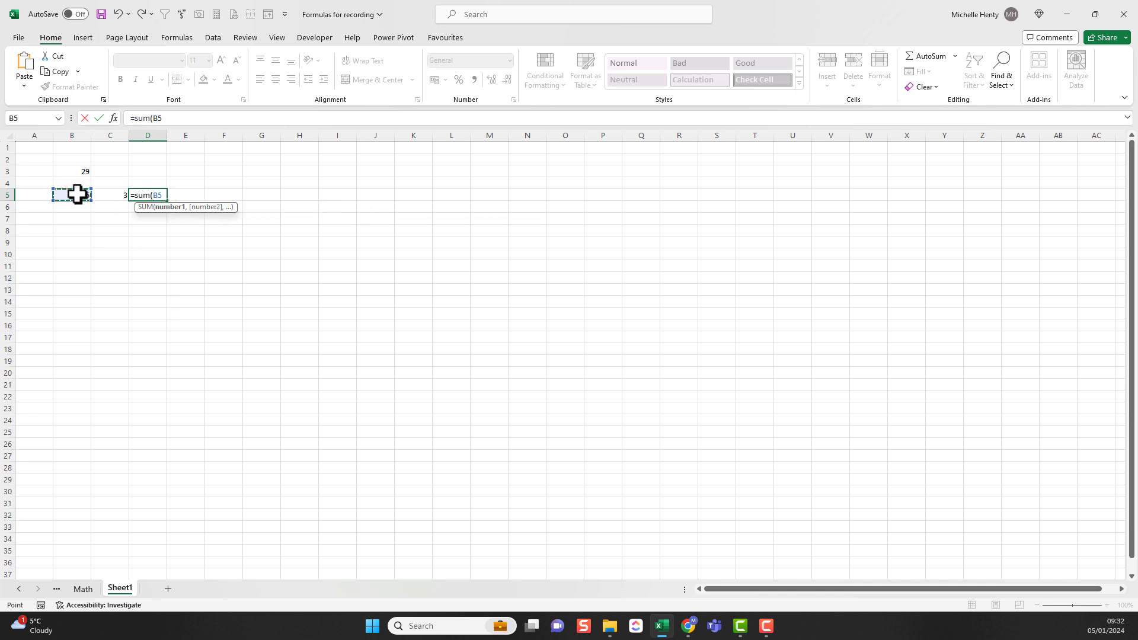
text(,)
click(106, 195)
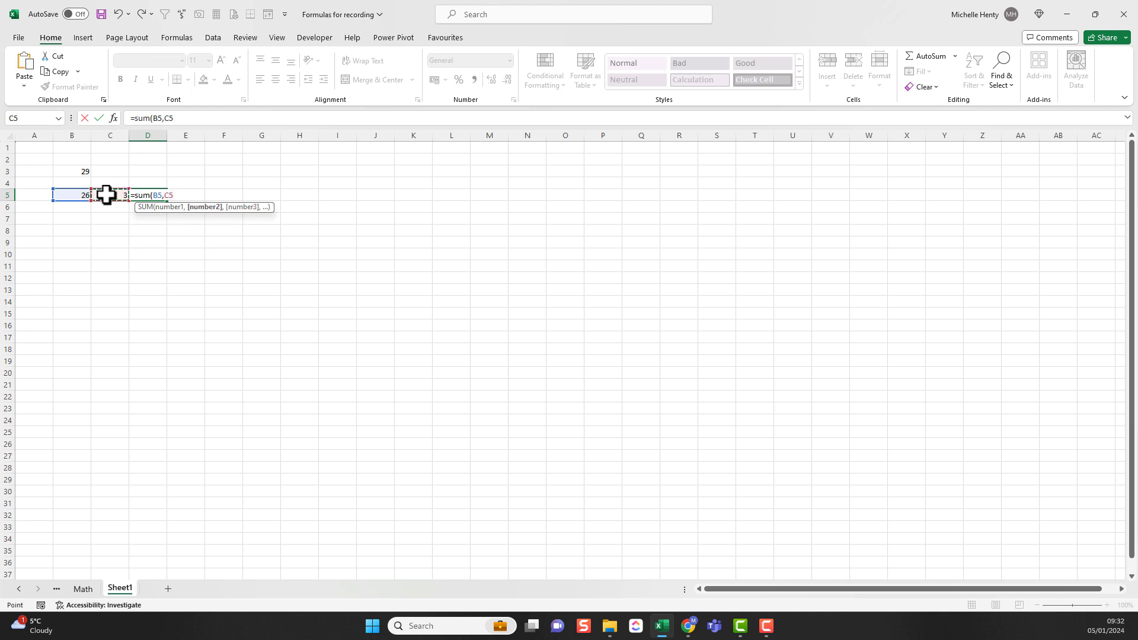
key(Return)
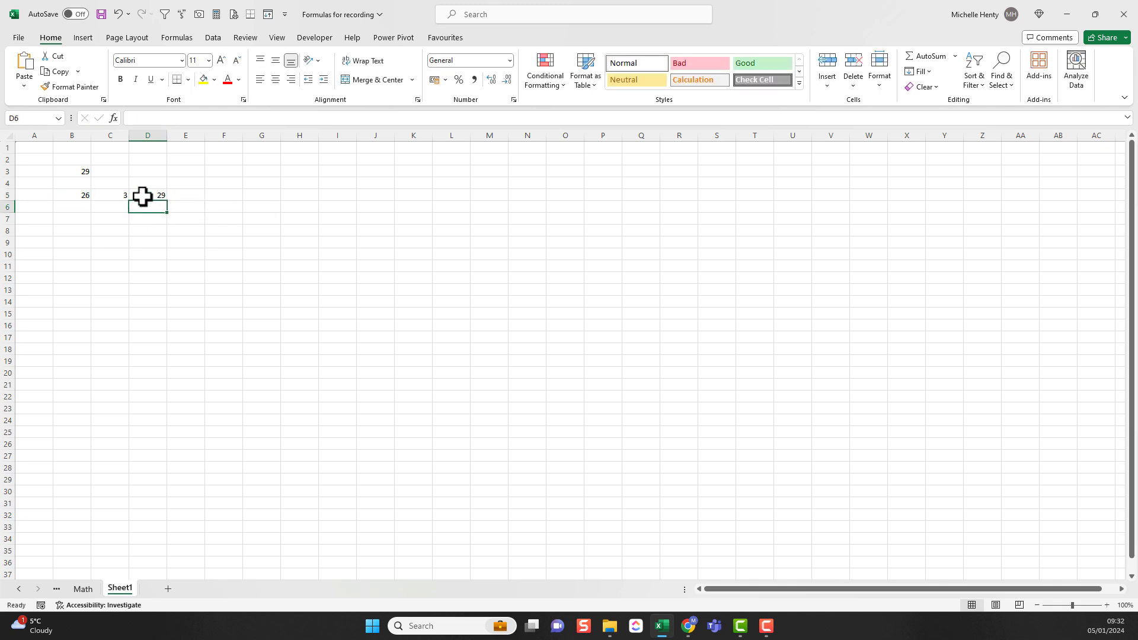
Step: Check the status bar calculation options for B5:C5, copy the selection's Sum, and paste it into cell C8
drag(77, 195, 104, 195)
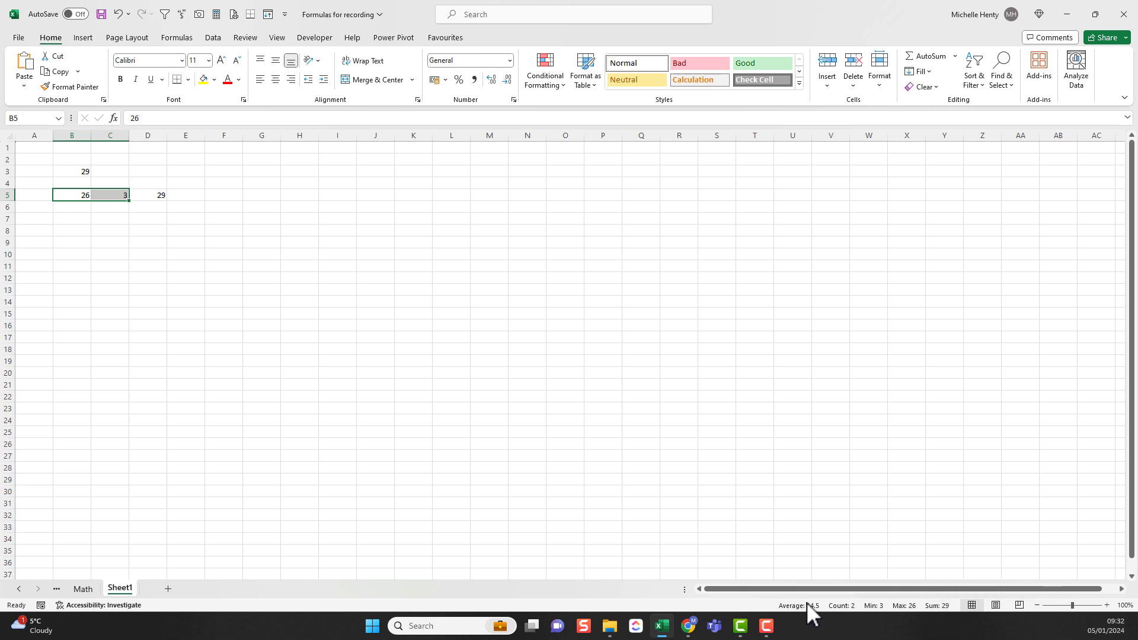
right_click(741, 608)
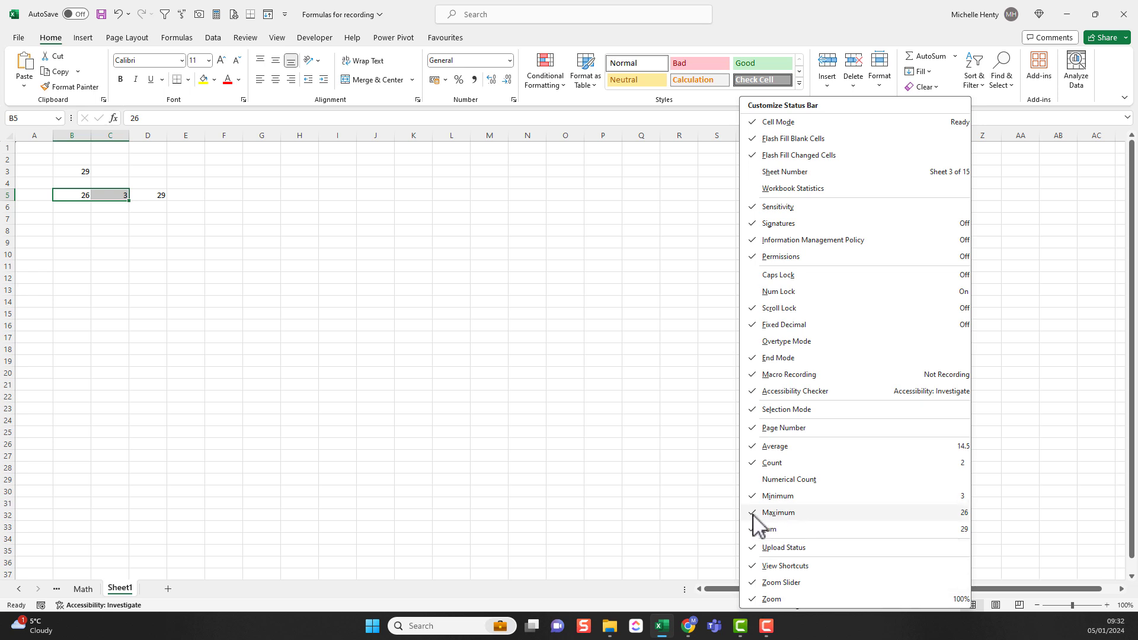
click(714, 609)
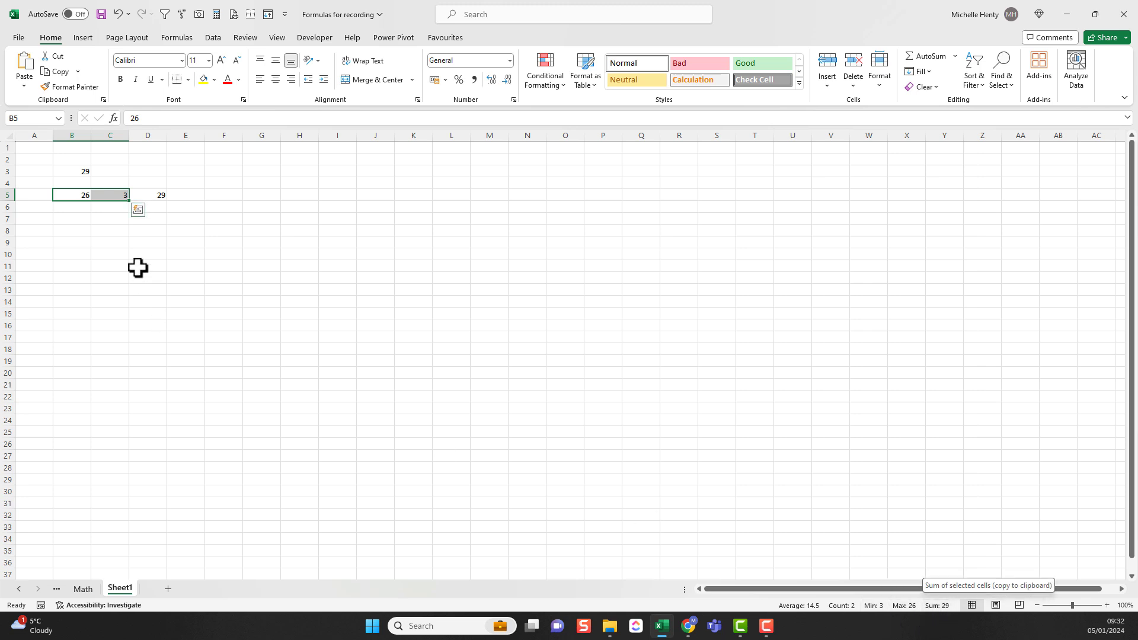
click(116, 231)
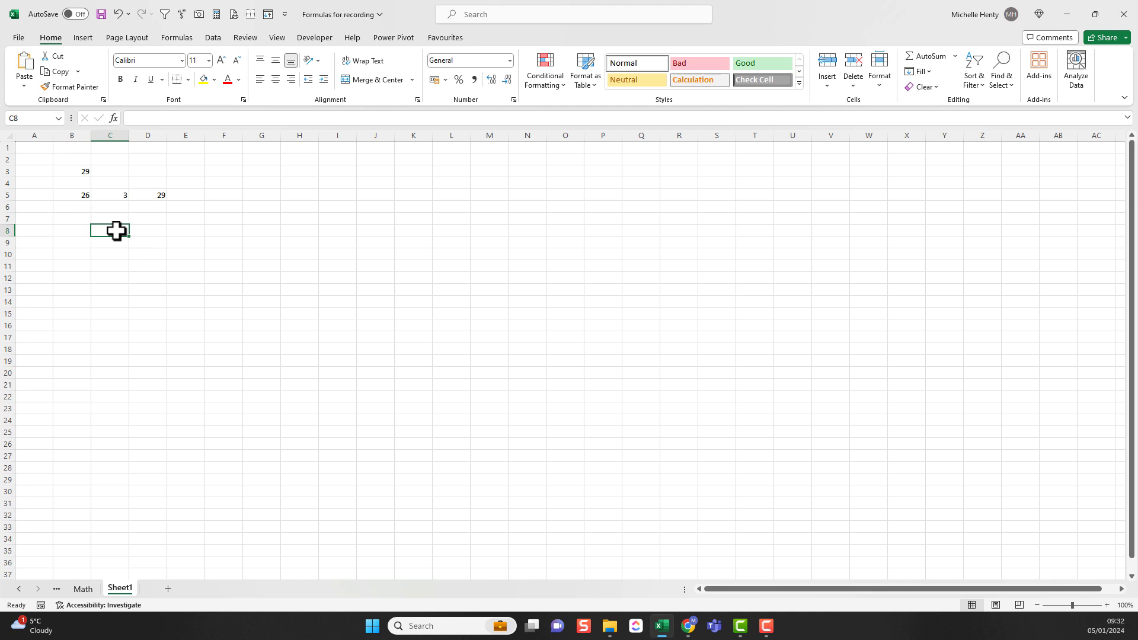
text(29)
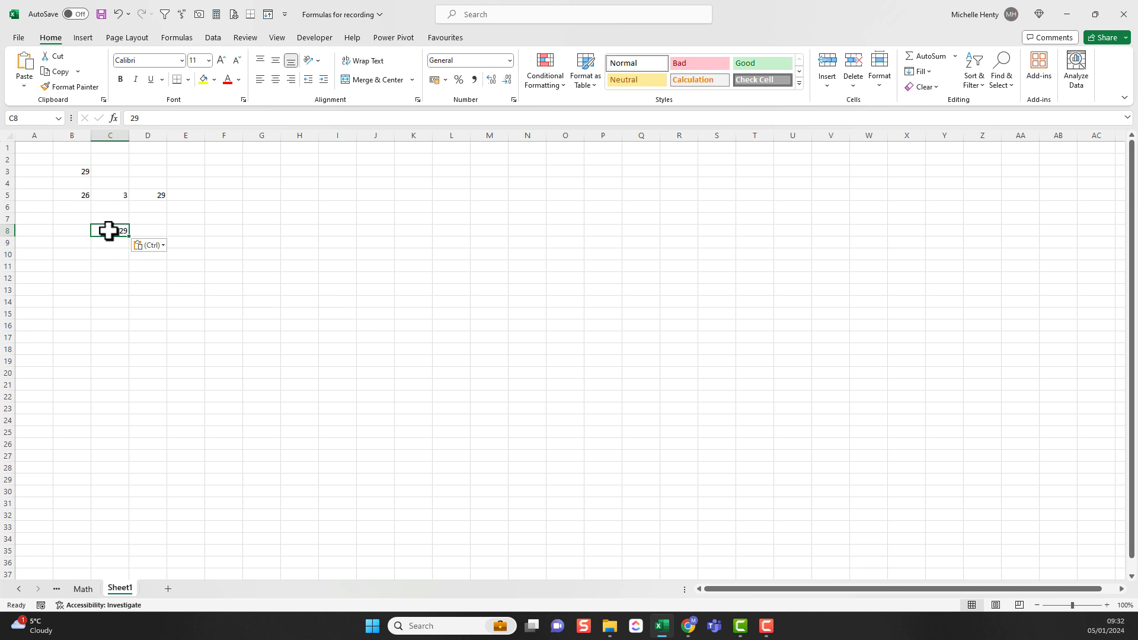
Step: Change C5 to 4 and compare the SUM formula in D5 with the pasted value in C8
drag(76, 195, 104, 195)
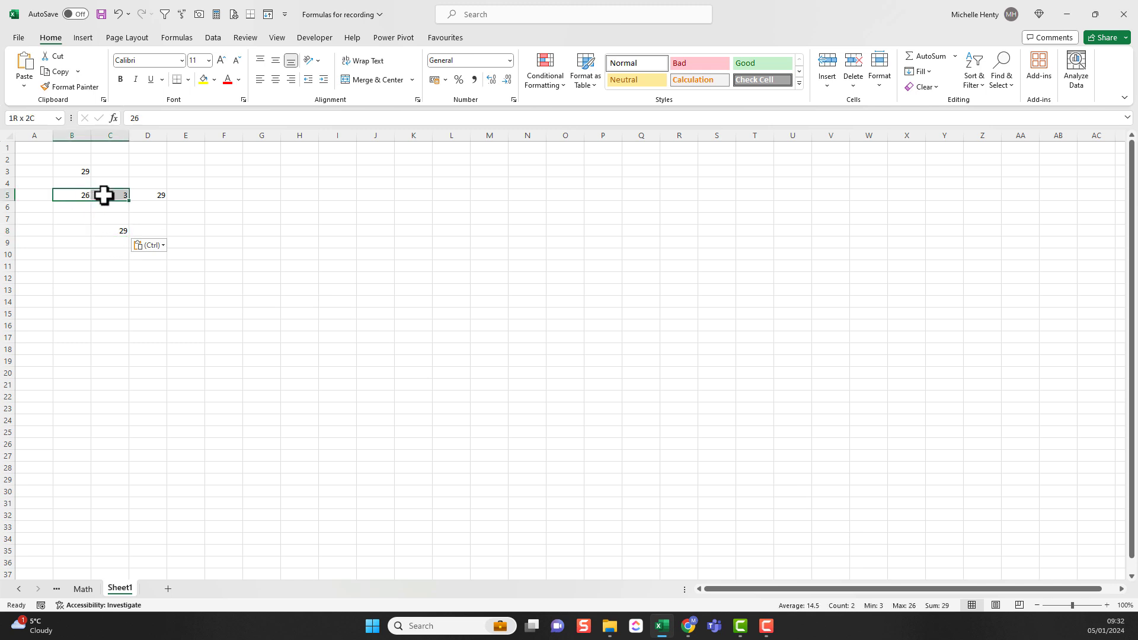
click(101, 195)
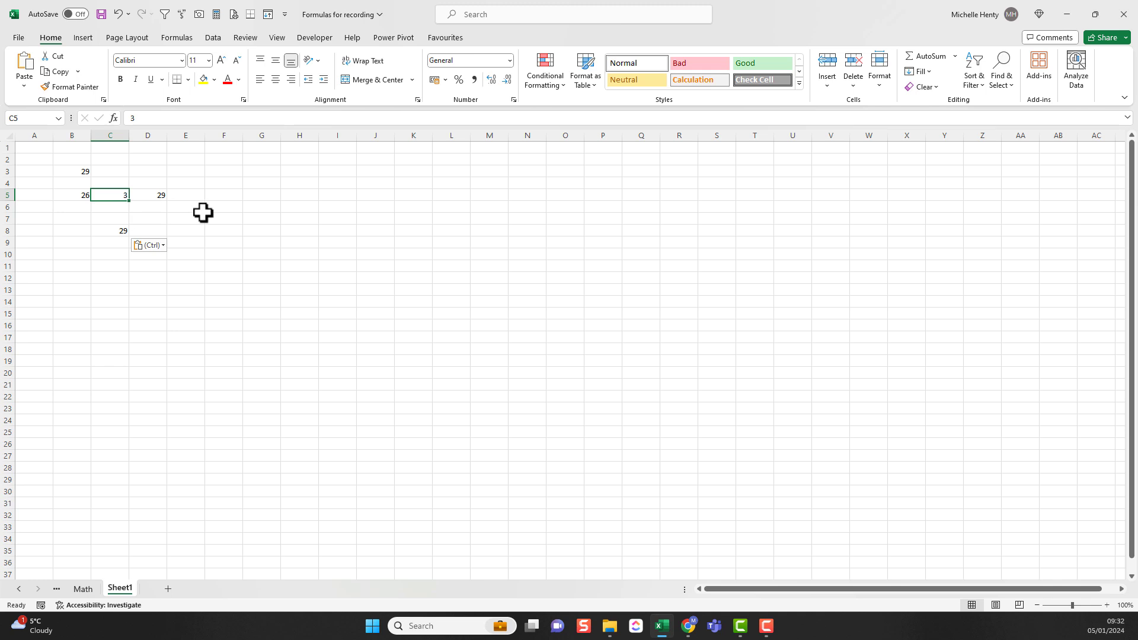
text(4)
key(Return)
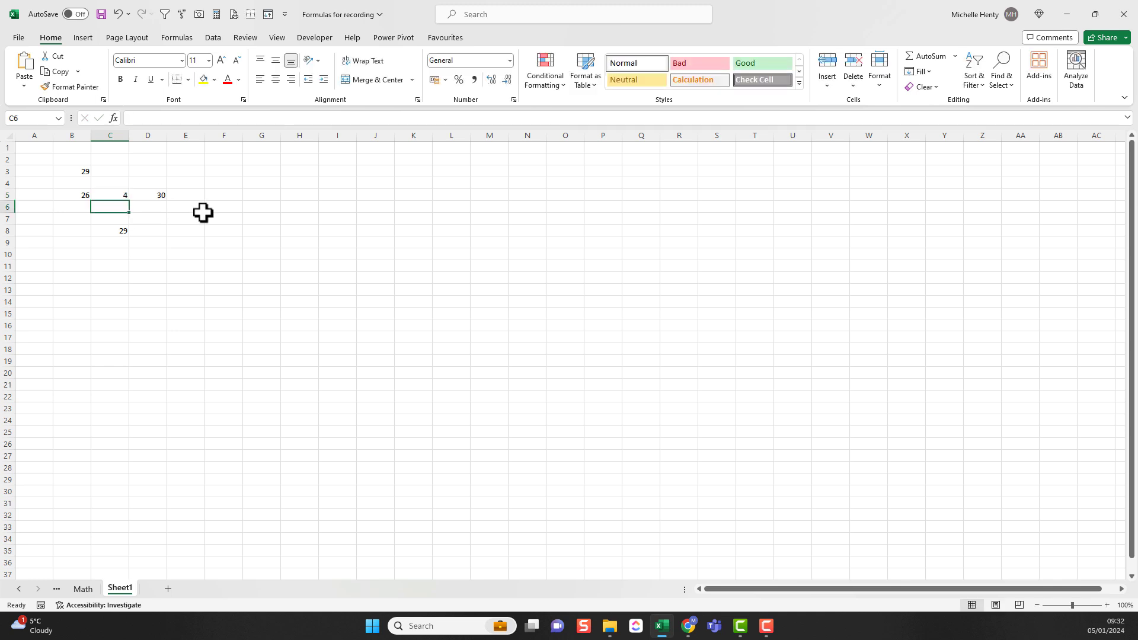
click(153, 194)
drag(86, 194, 102, 194)
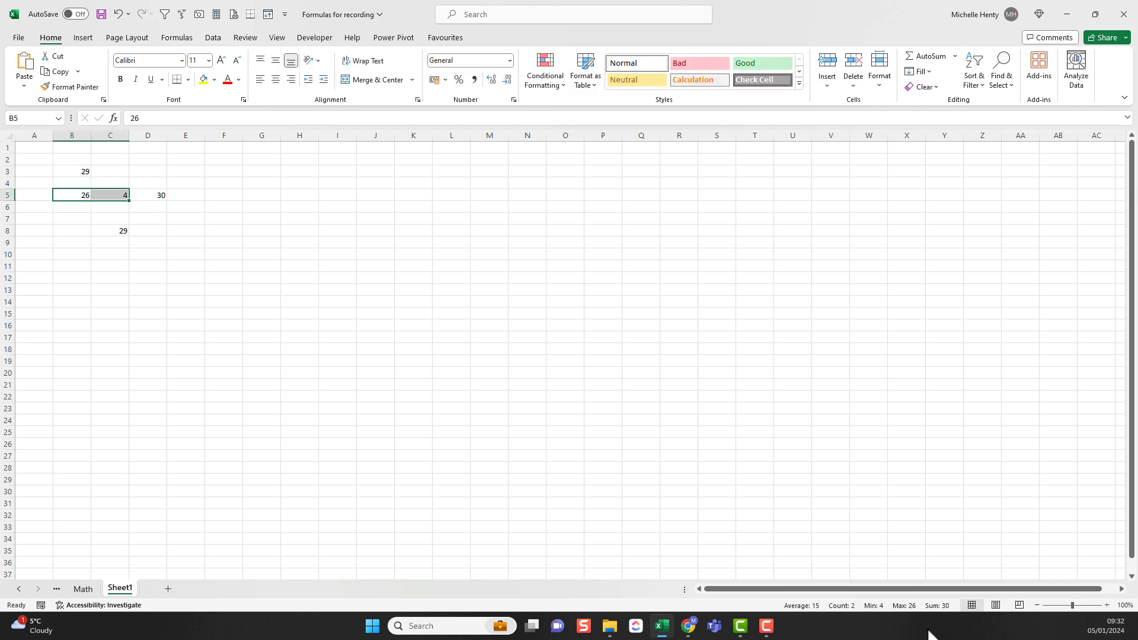
click(109, 231)
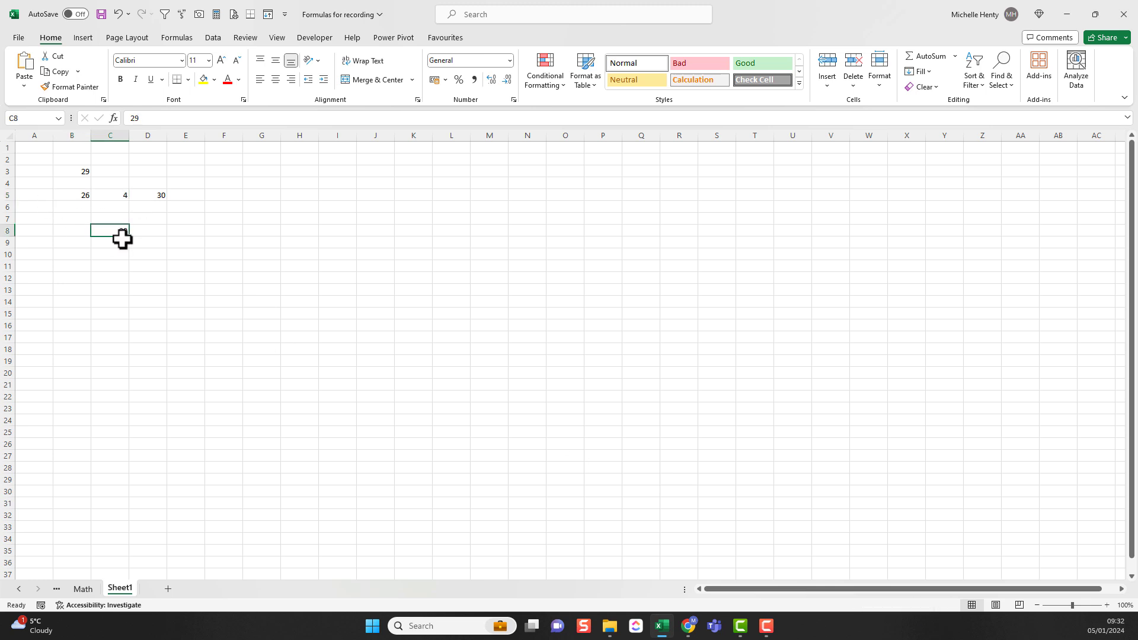
click(155, 194)
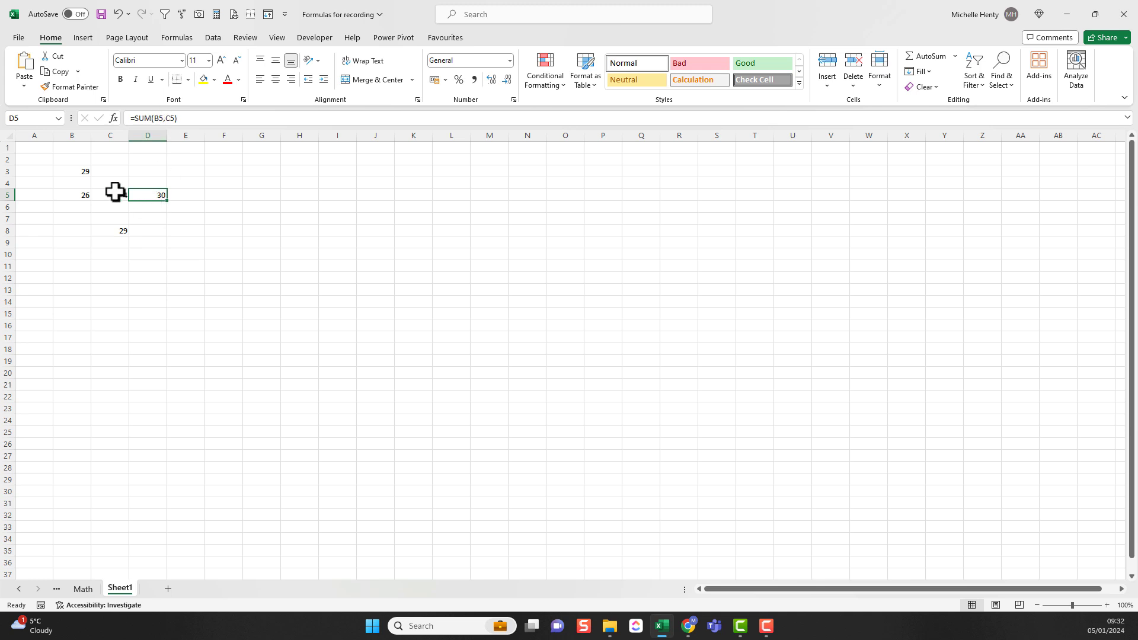
Step: Change the addition in B3's formula to multiplication, making it =26*3
key(Up)
key(Up)
key(Left)
key(Left)
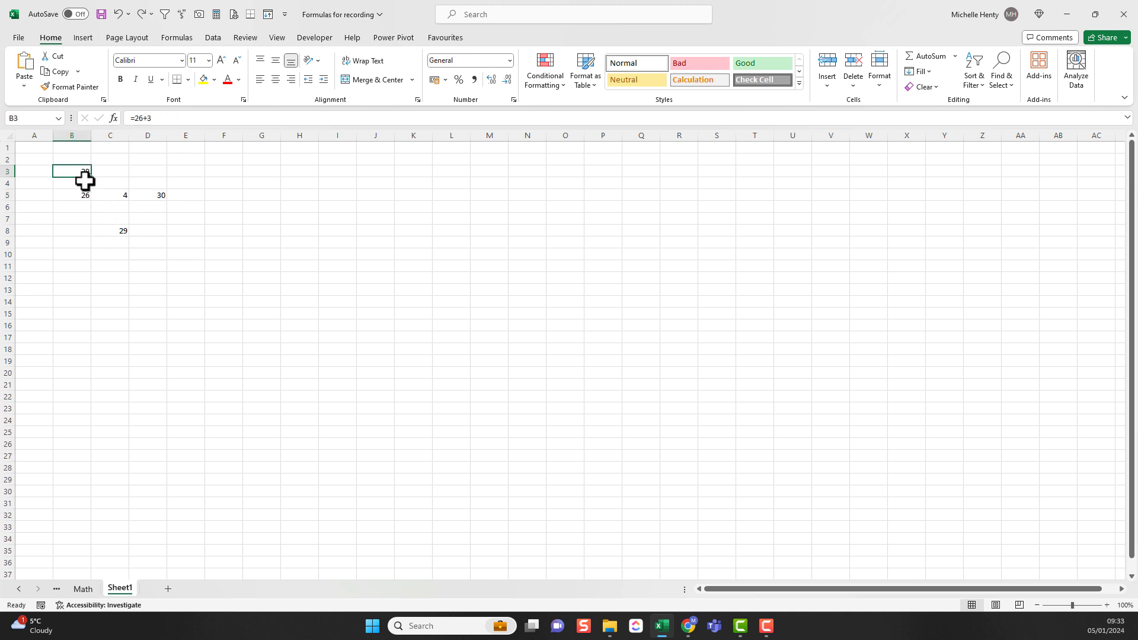
click(148, 119)
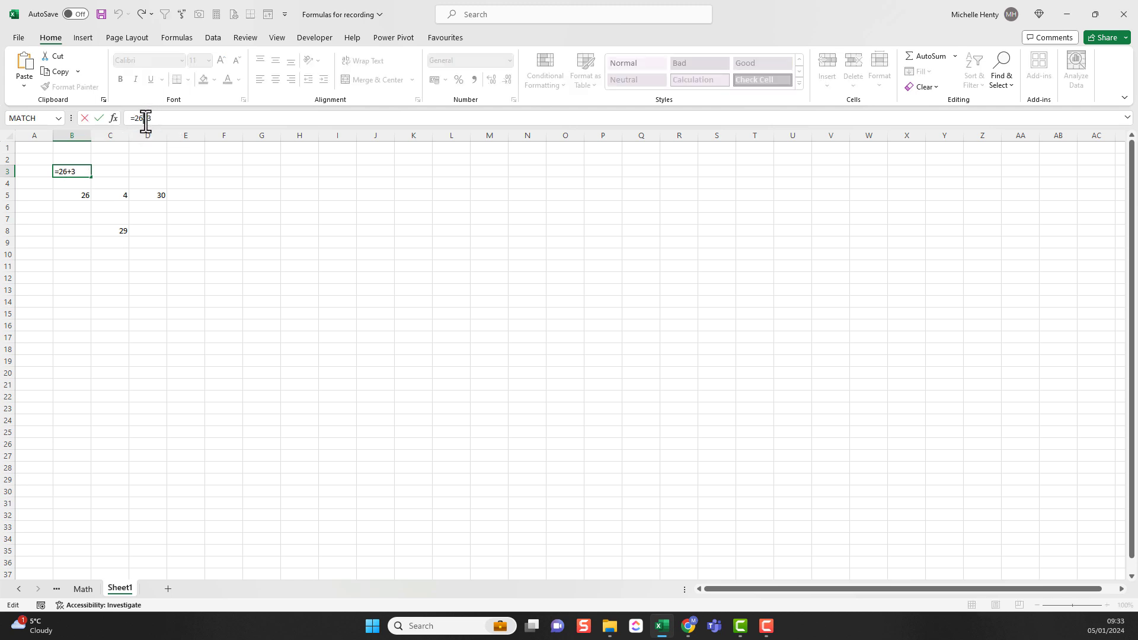
key(Return)
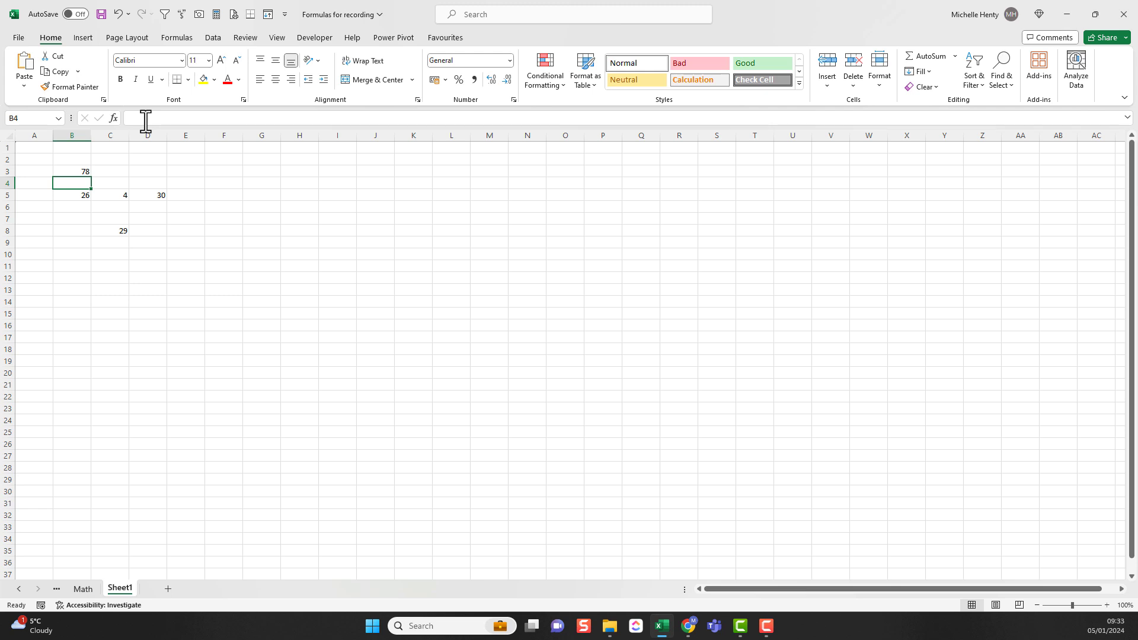
Step: Change the operator in B3's formula to division, making it =26/3
click(88, 170)
click(146, 118)
key(BackSpace)
text(/3)
key(Return)
click(81, 172)
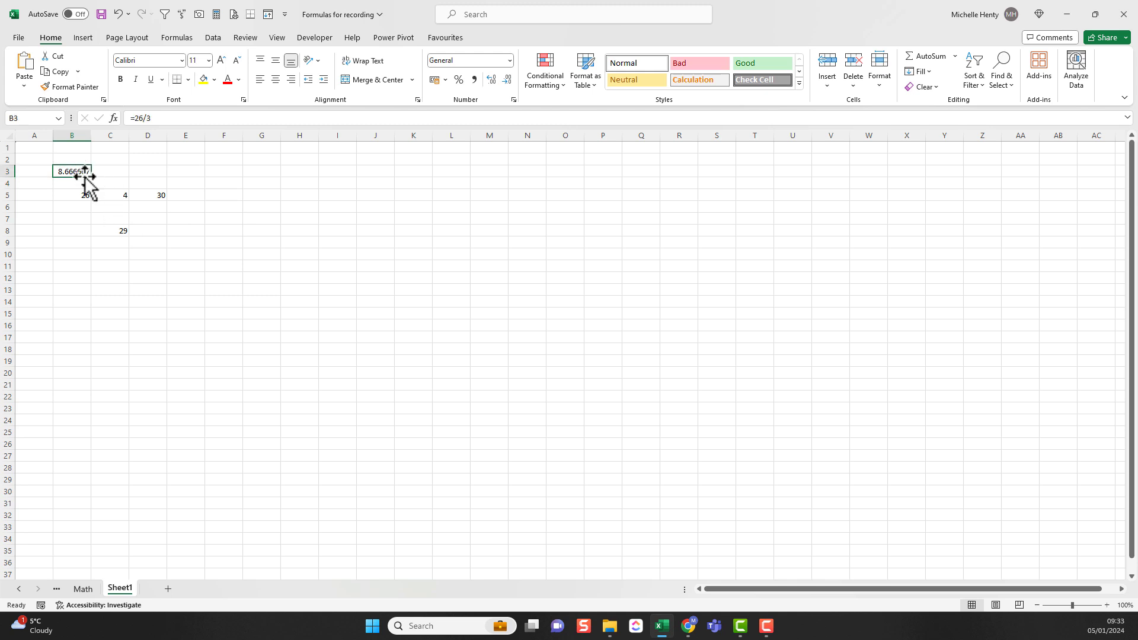
Step: Change the operator in B3's formula to subtraction, making it =26-3
click(147, 118)
key(BackSpace)
text(-)
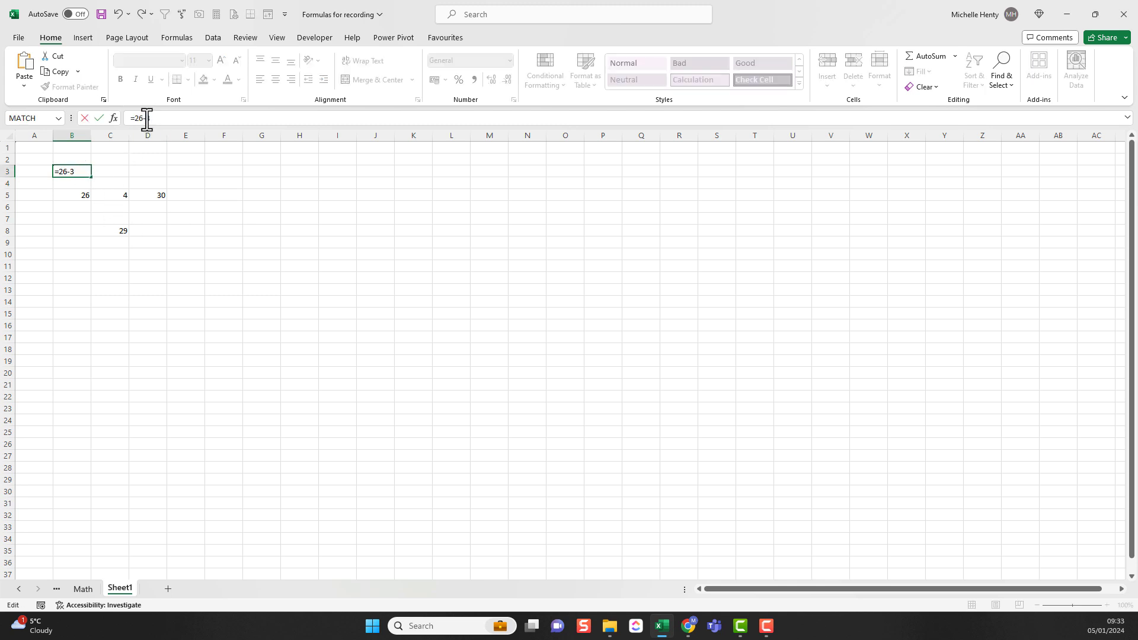
key(Return)
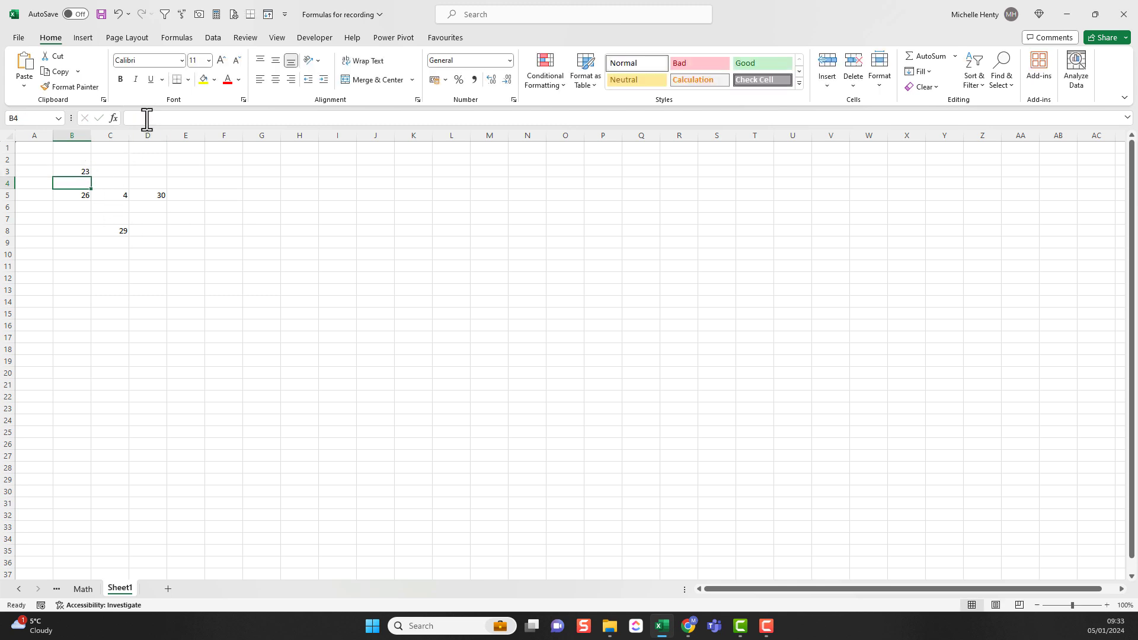
click(77, 172)
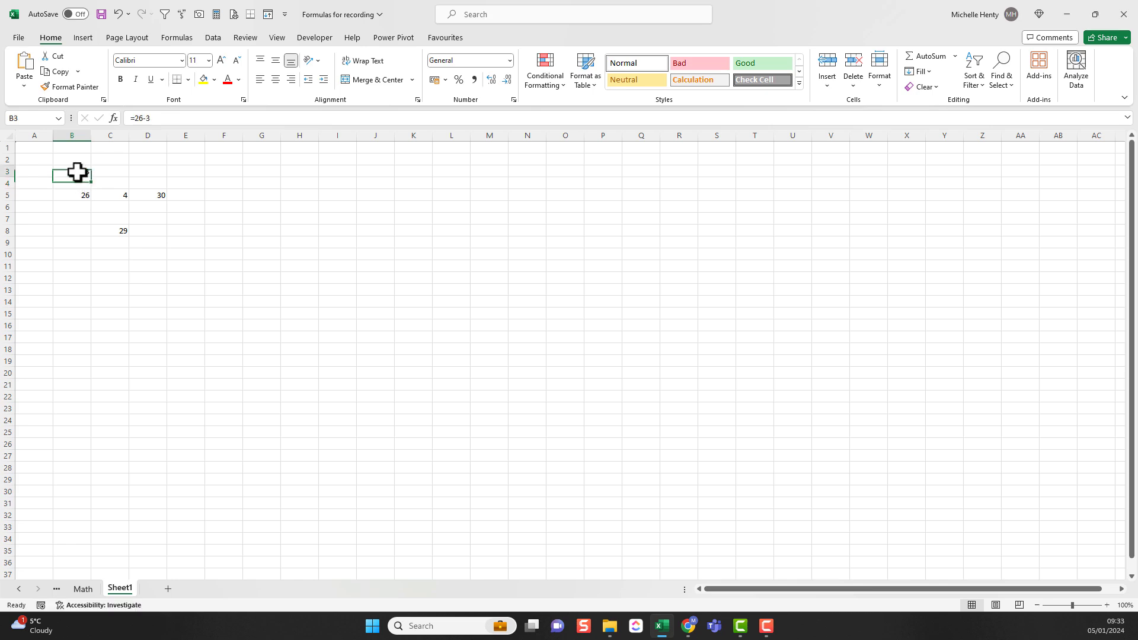
Step: On the Math sheet, check the status bar totals for B6:B24 and examine the range used by B25's SUM formula
click(91, 591)
drag(238, 229, 237, 506)
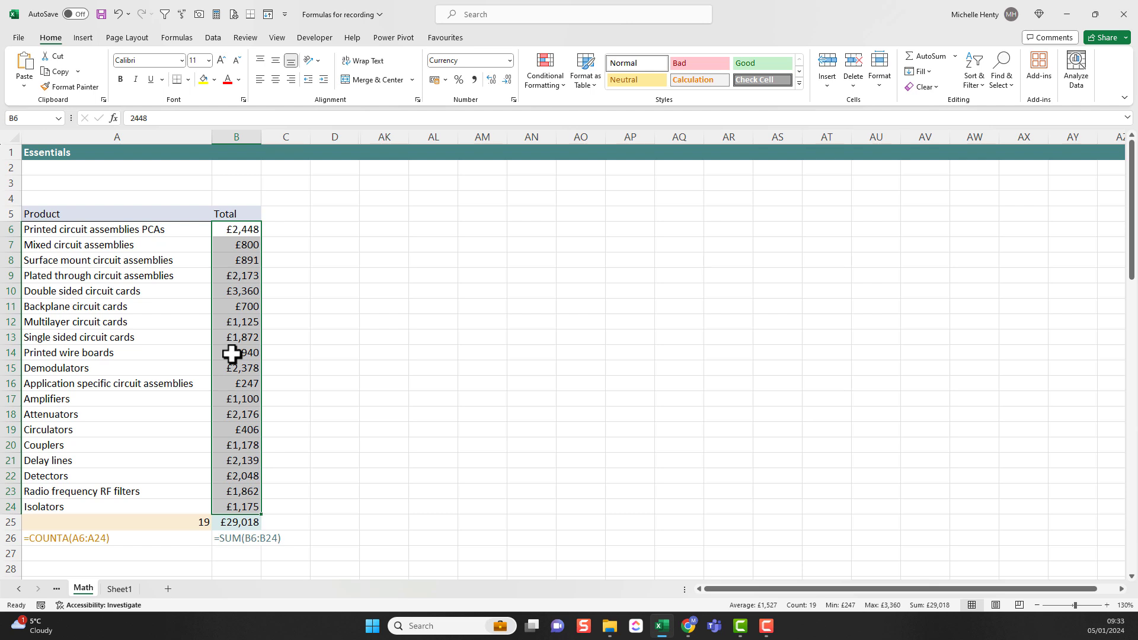
drag(236, 230, 231, 505)
click(237, 522)
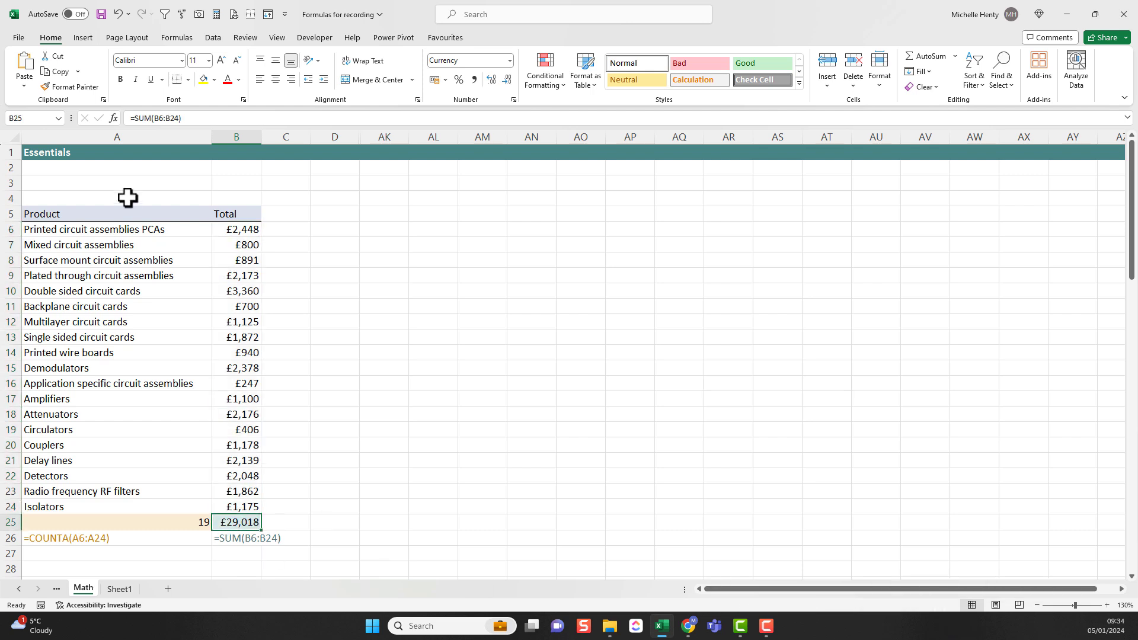
click(161, 118)
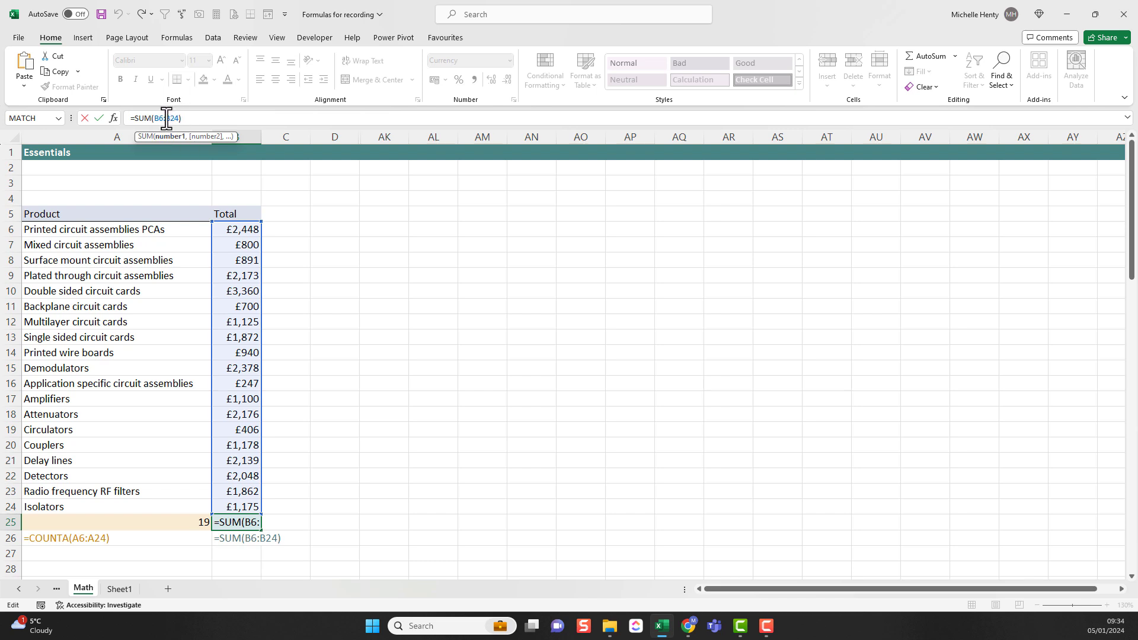
mouse_move(263, 305)
mouse_down()
mouse_move(293, 314)
mouse_move(255, 311)
mouse_up()
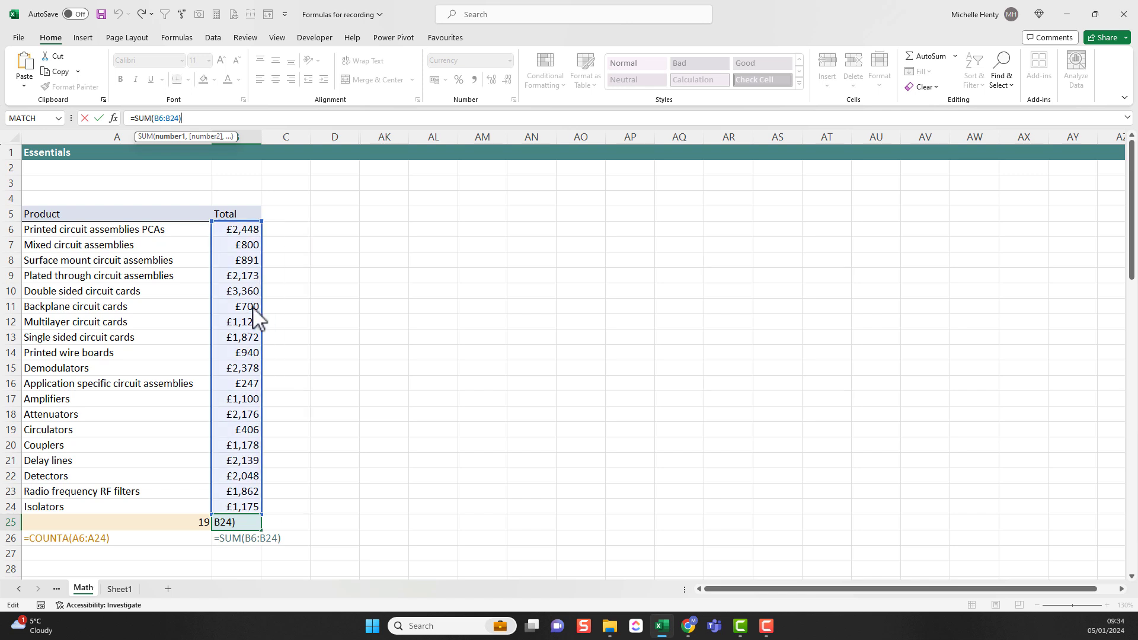
key(Return)
Step: Clear B25 and rewrite its total by hand as a SUM formula over B6:B24
click(229, 519)
key(Delete)
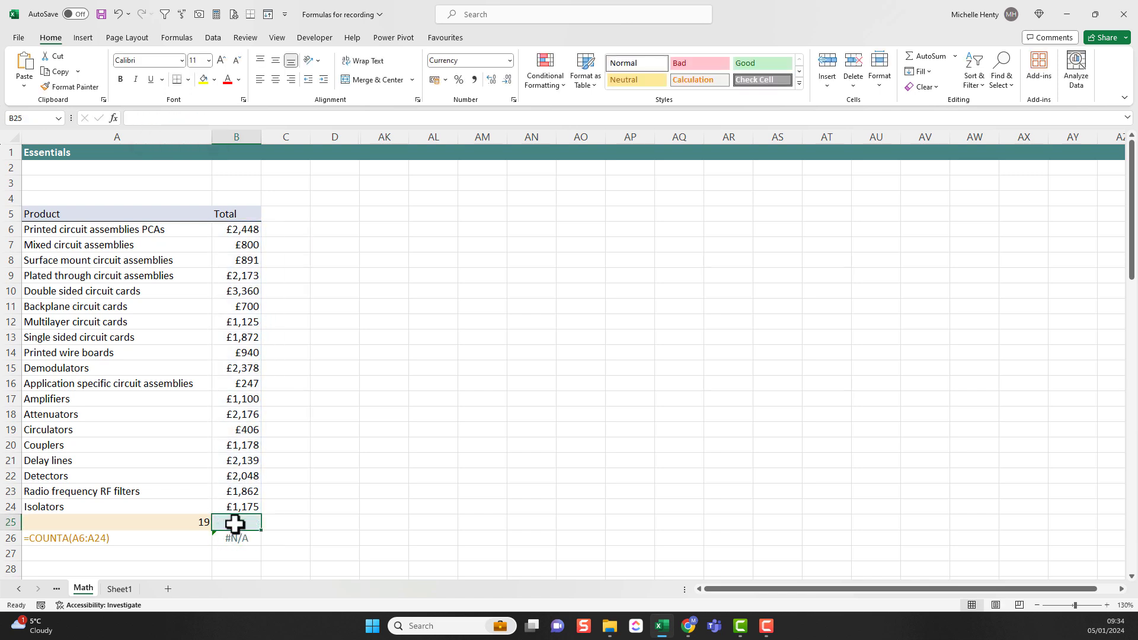
text(=sum()
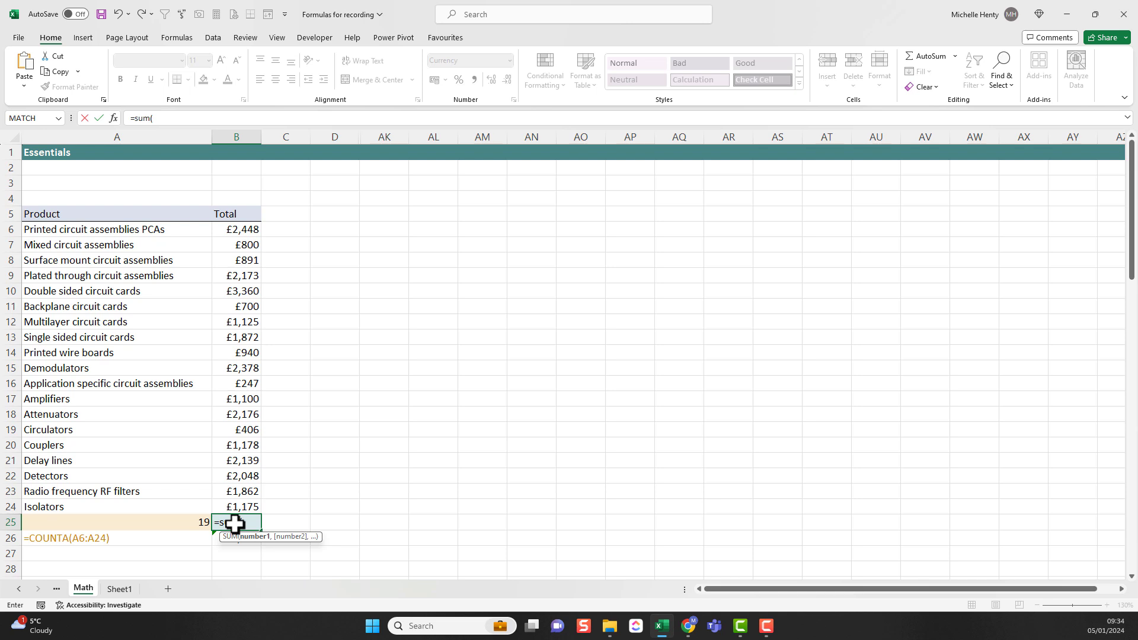
drag(247, 225, 229, 507)
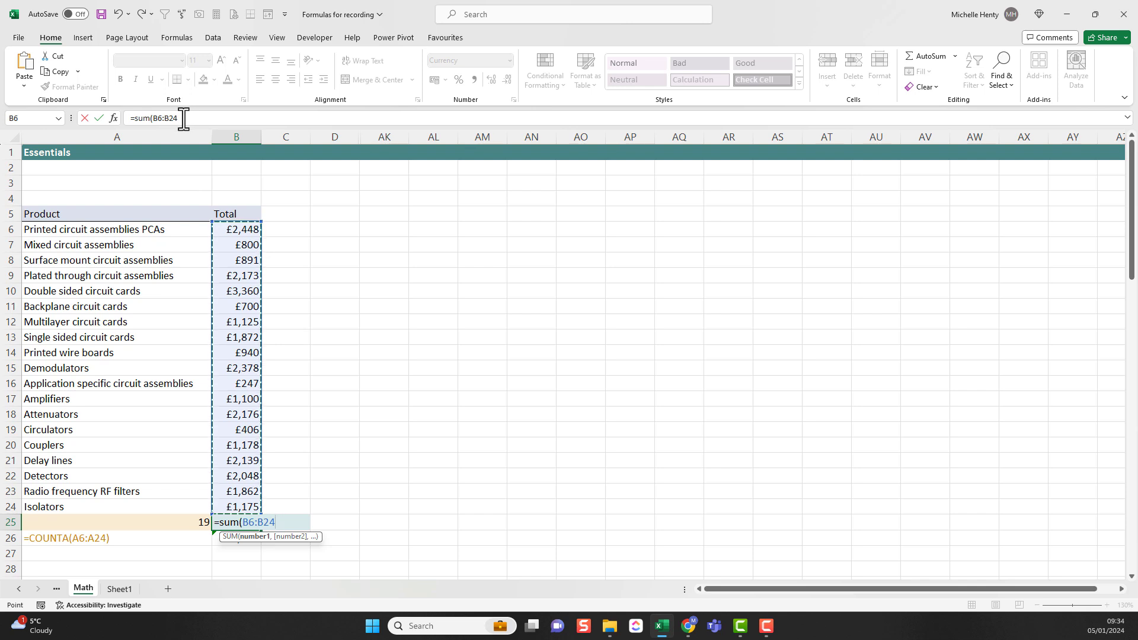
key(Return)
click(233, 522)
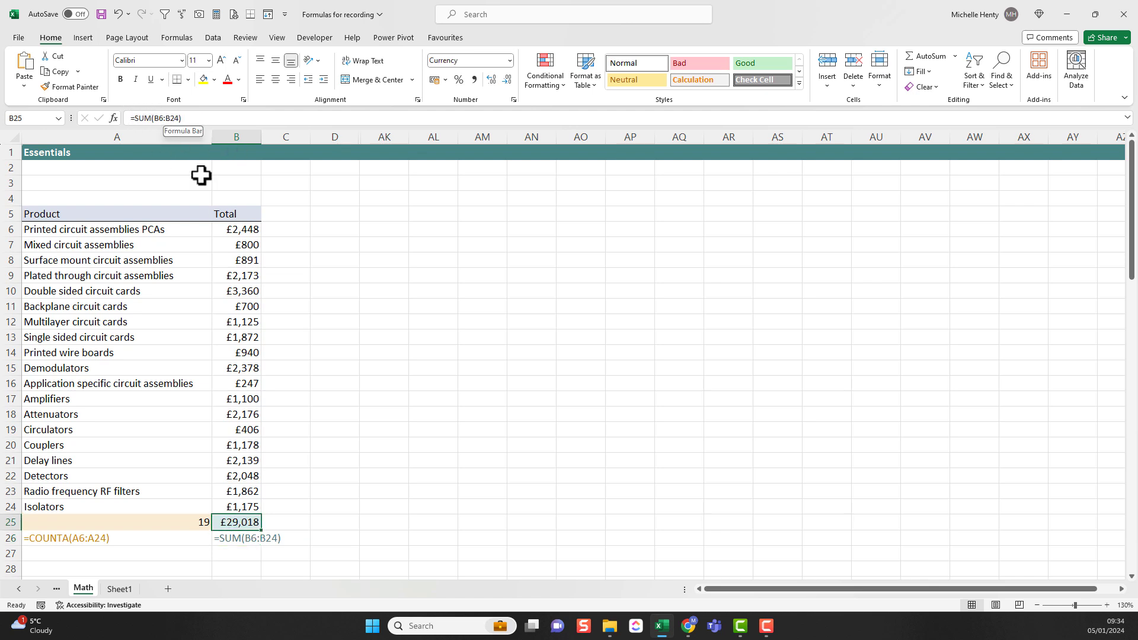
Step: Clear the Delay lines total in B21 and compare B25 with the status bar sum for B6:B24
click(236, 461)
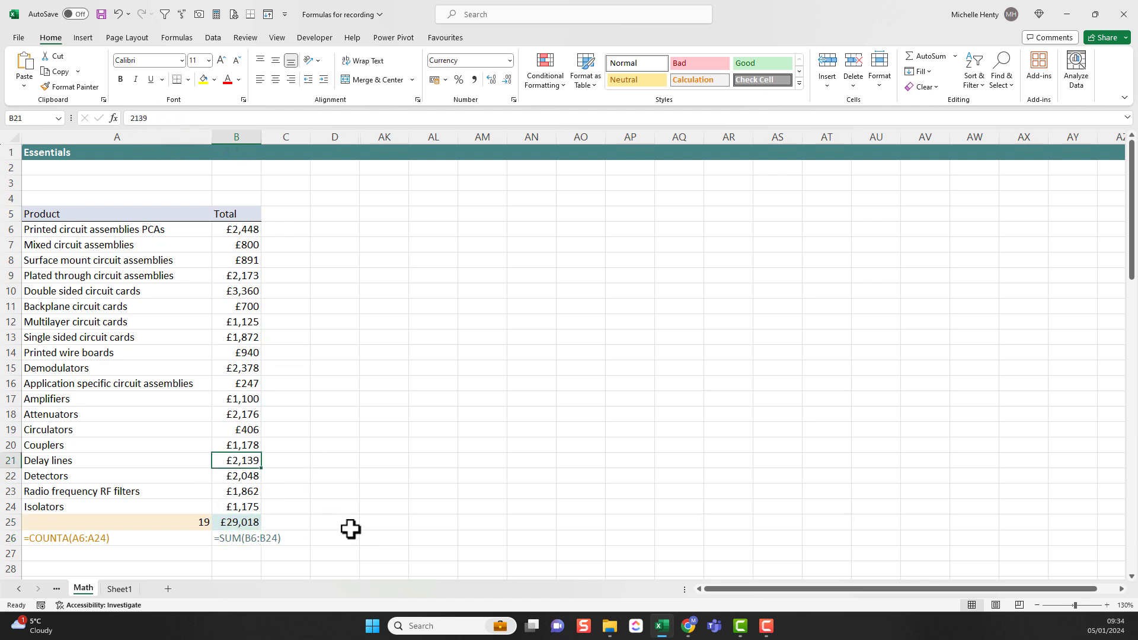
key(Delete)
click(240, 523)
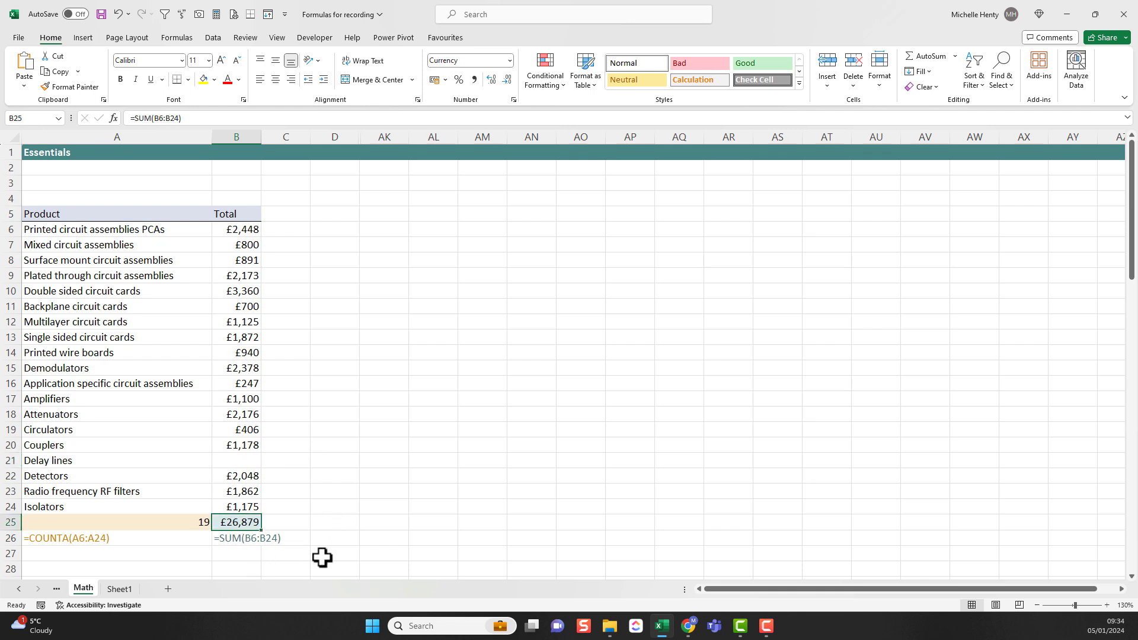
drag(249, 231, 235, 502)
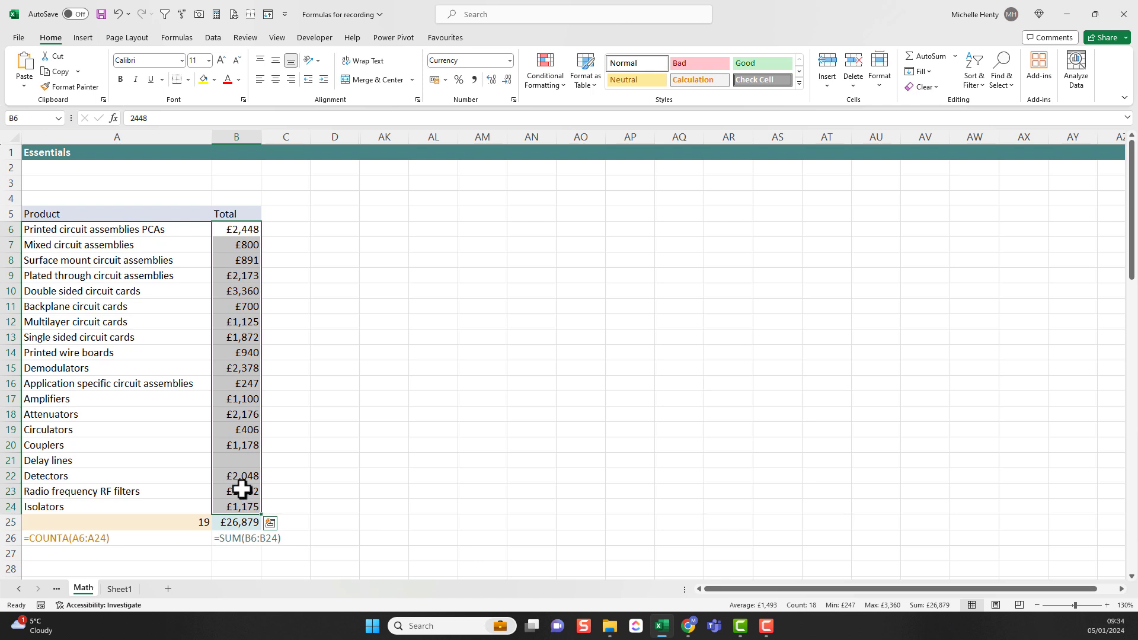
Step: Enter 2139 as the Delay lines total in B21
click(248, 459)
text(2139)
key(Return)
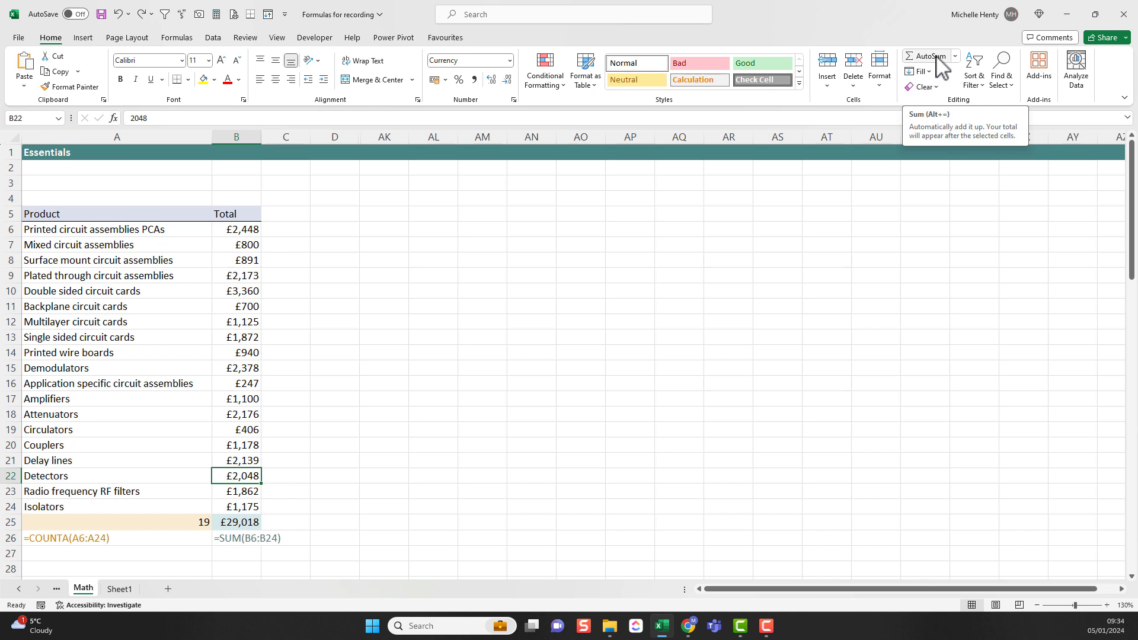
Step: Clear B25 and total B6:B24 there with AutoSum
click(228, 522)
key(Delete)
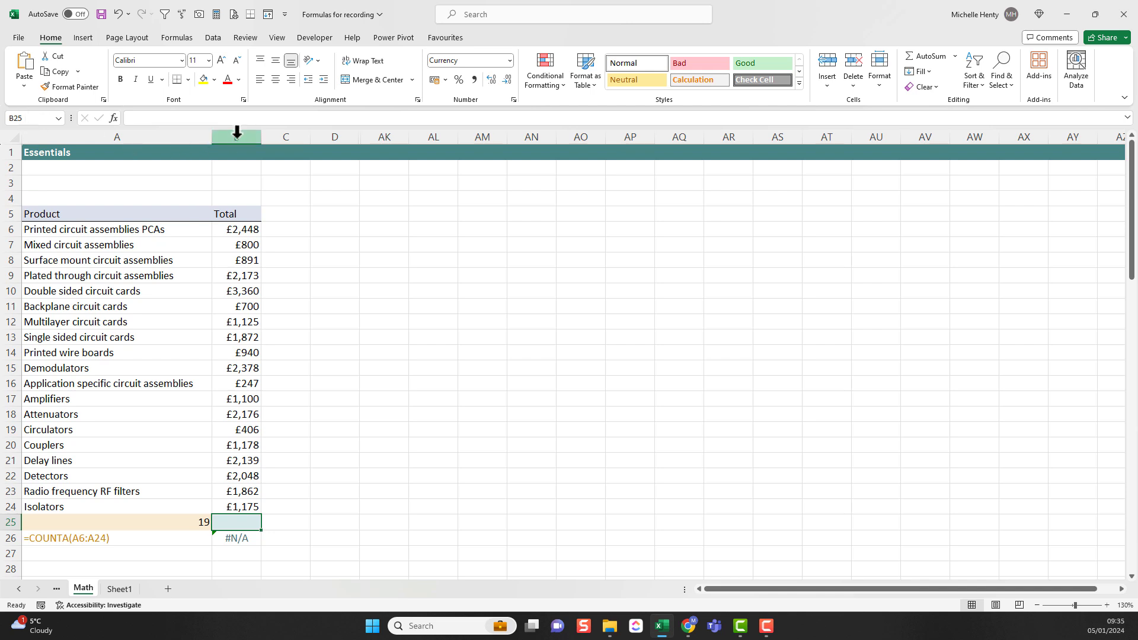
click(931, 57)
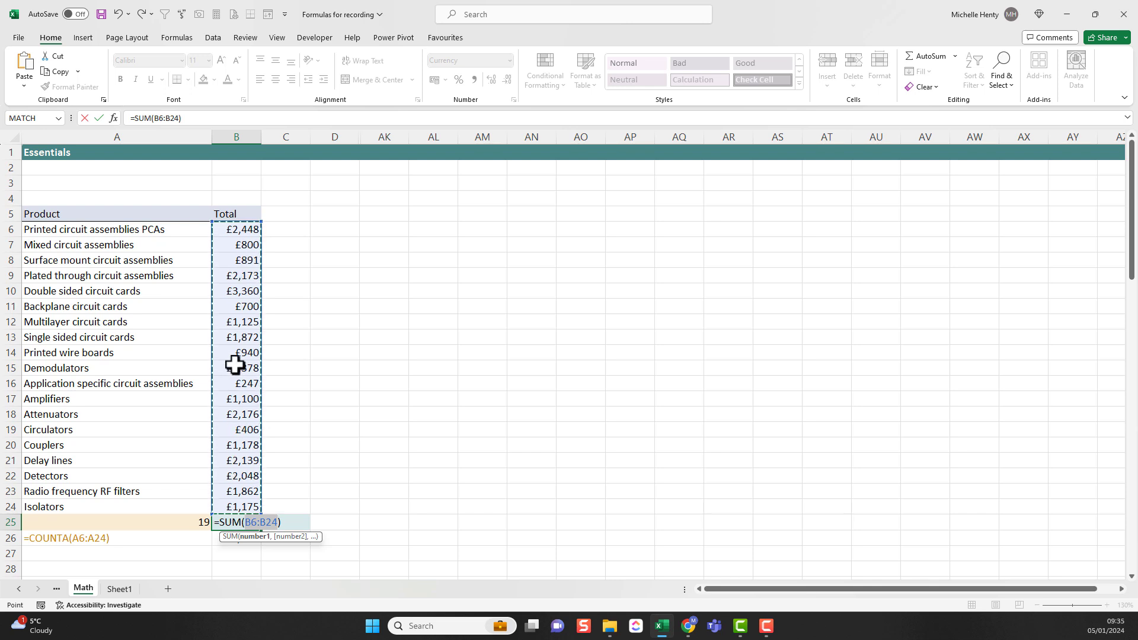
key(Return)
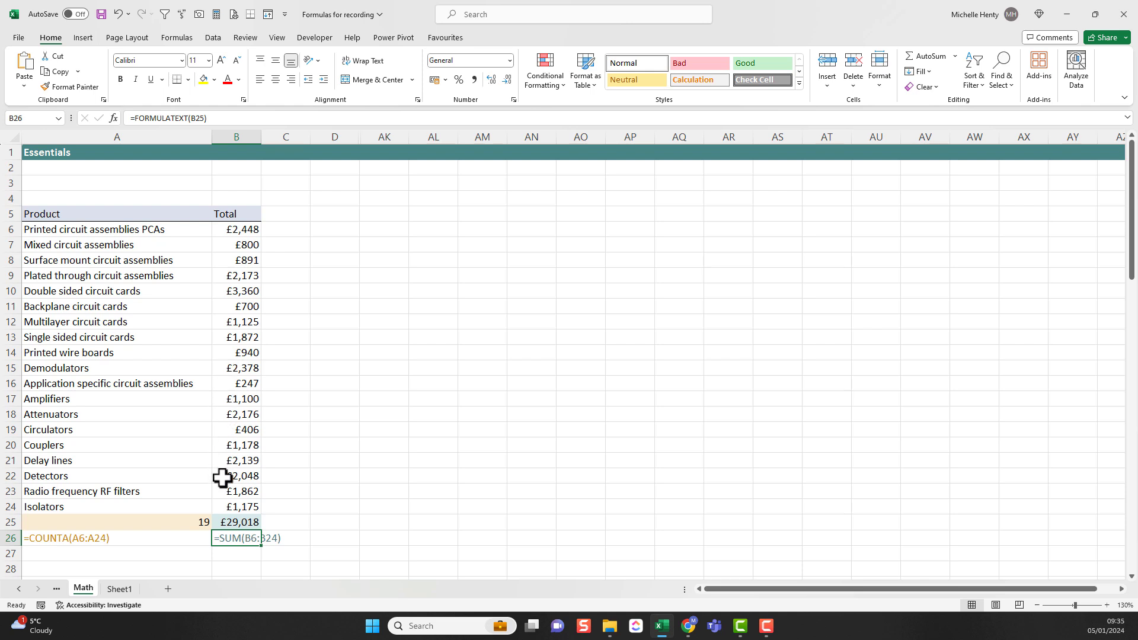
click(228, 521)
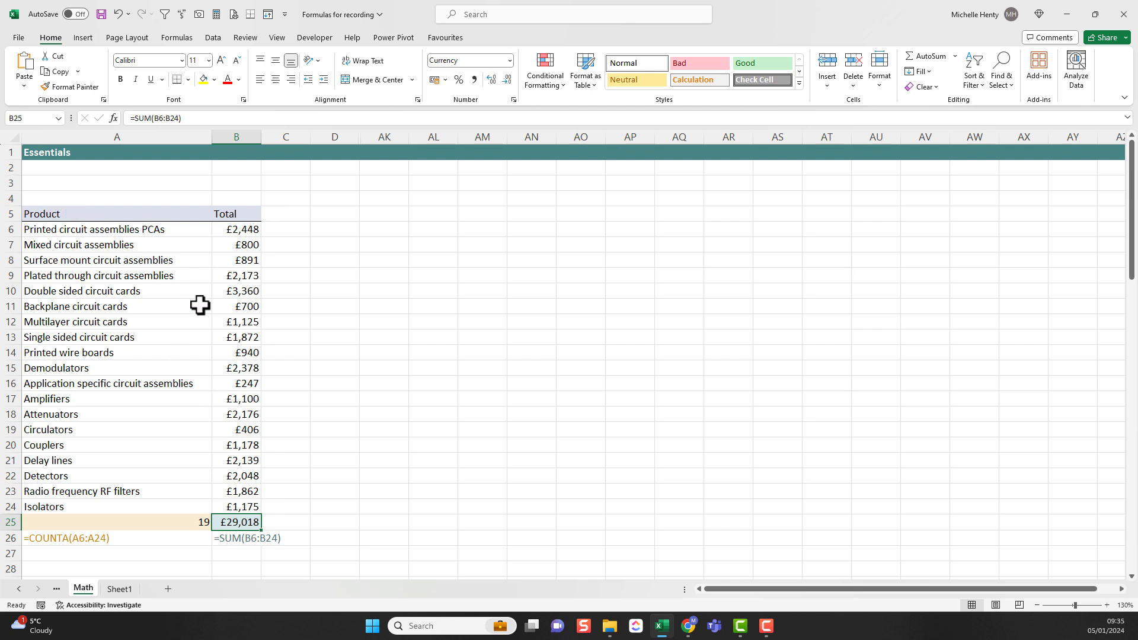
Step: Clear the Backplane circuit cards total in B11 and redo B25 with AutoSum, extending its range to B6:B24
click(237, 306)
key(Delete)
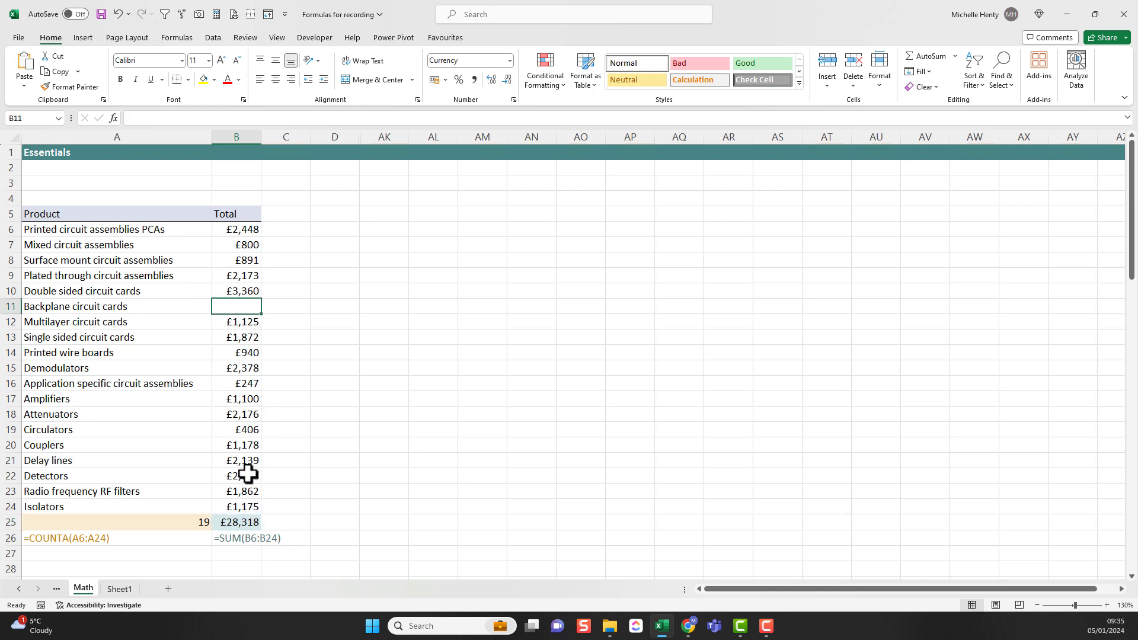
click(232, 524)
key(Delete)
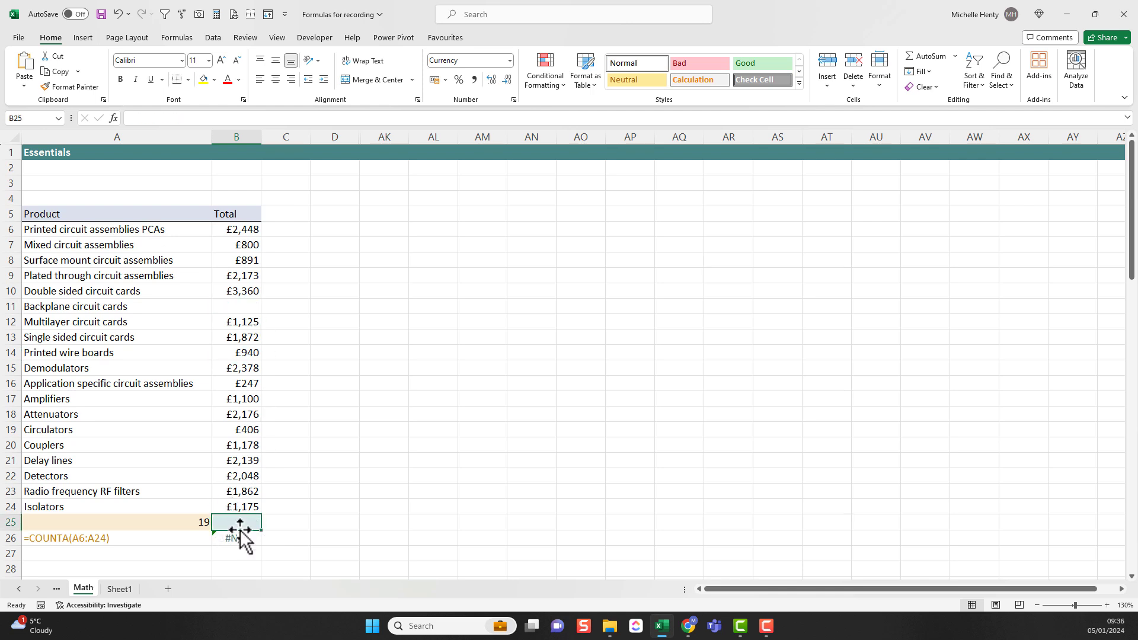
click(919, 60)
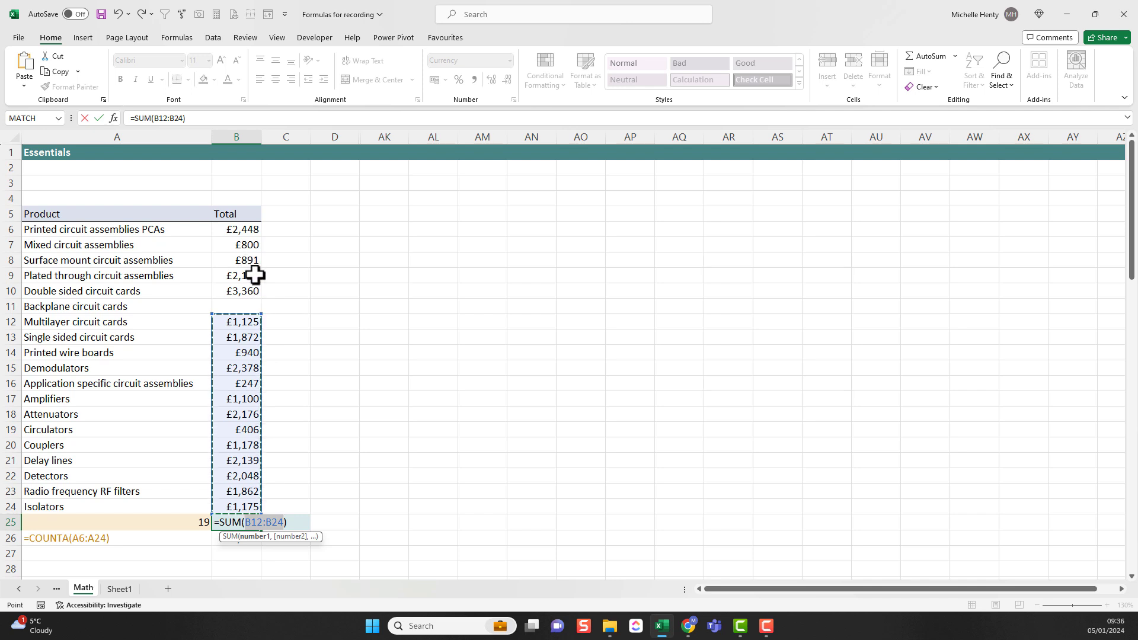
drag(262, 313, 251, 228)
key(Return)
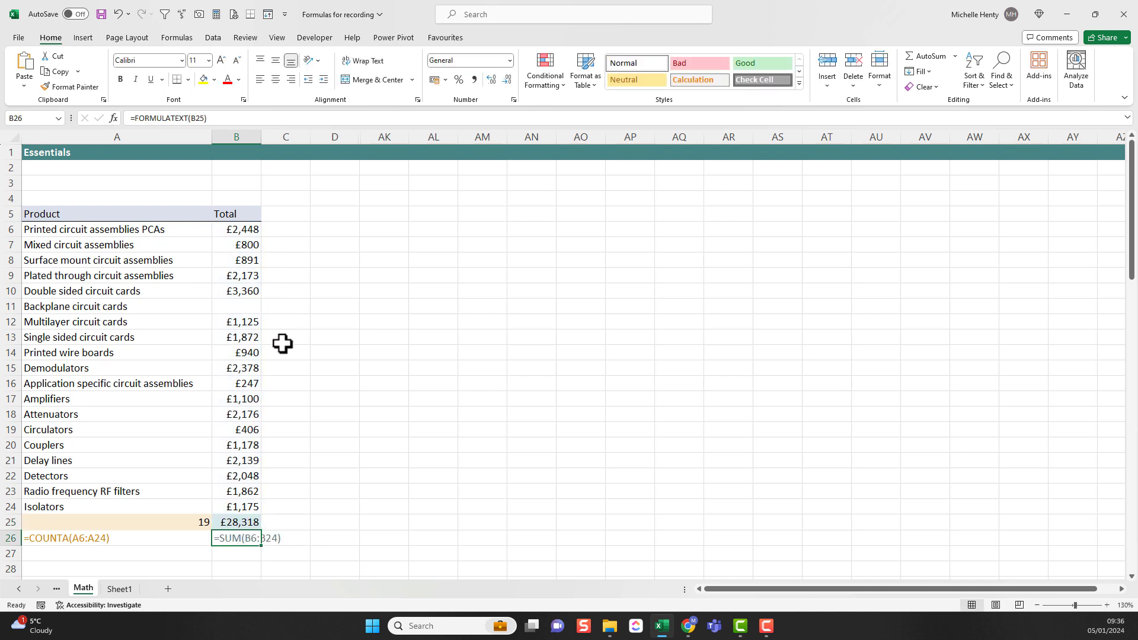
Step: Enter 0 in B11, try AutoSum again in B25, and undo the changes to both cells
click(242, 309)
text(0)
key(Return)
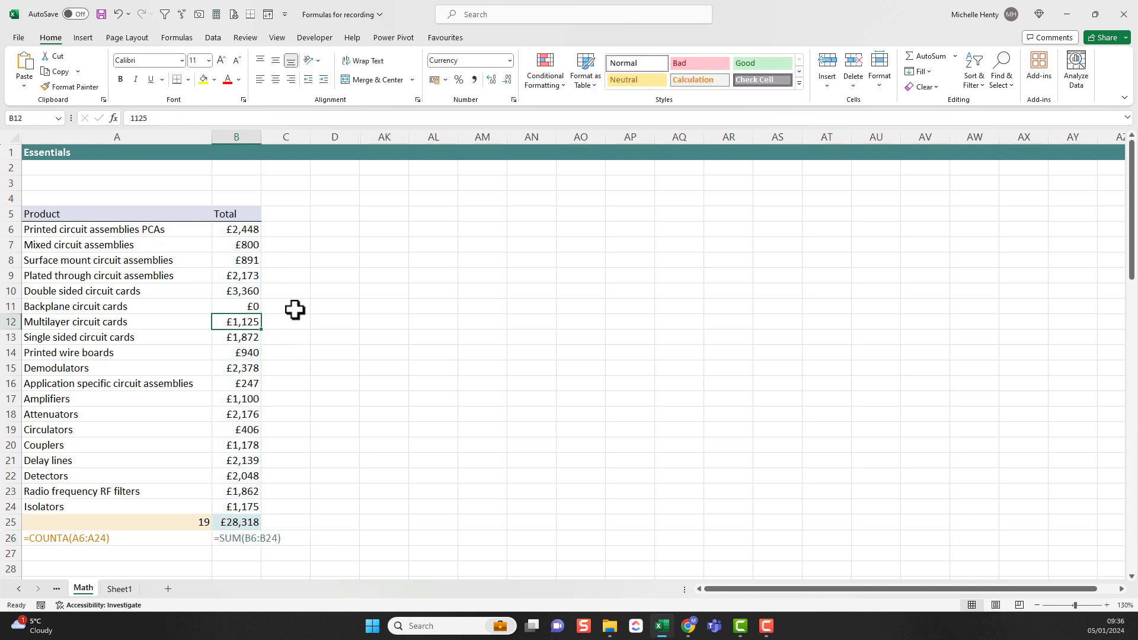
click(229, 522)
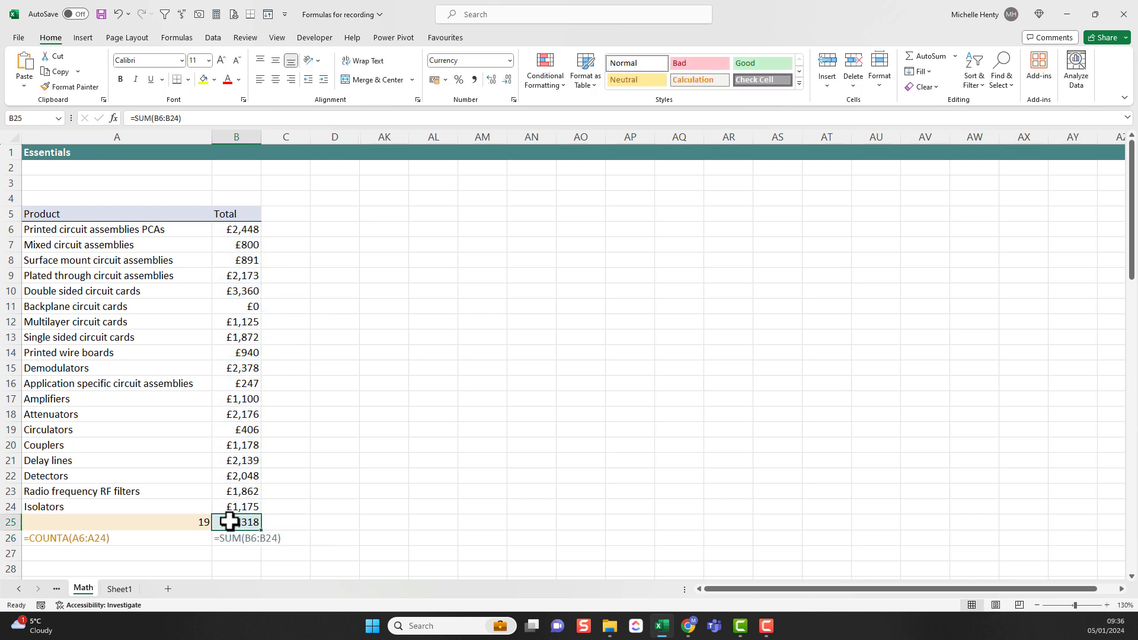
click(937, 60)
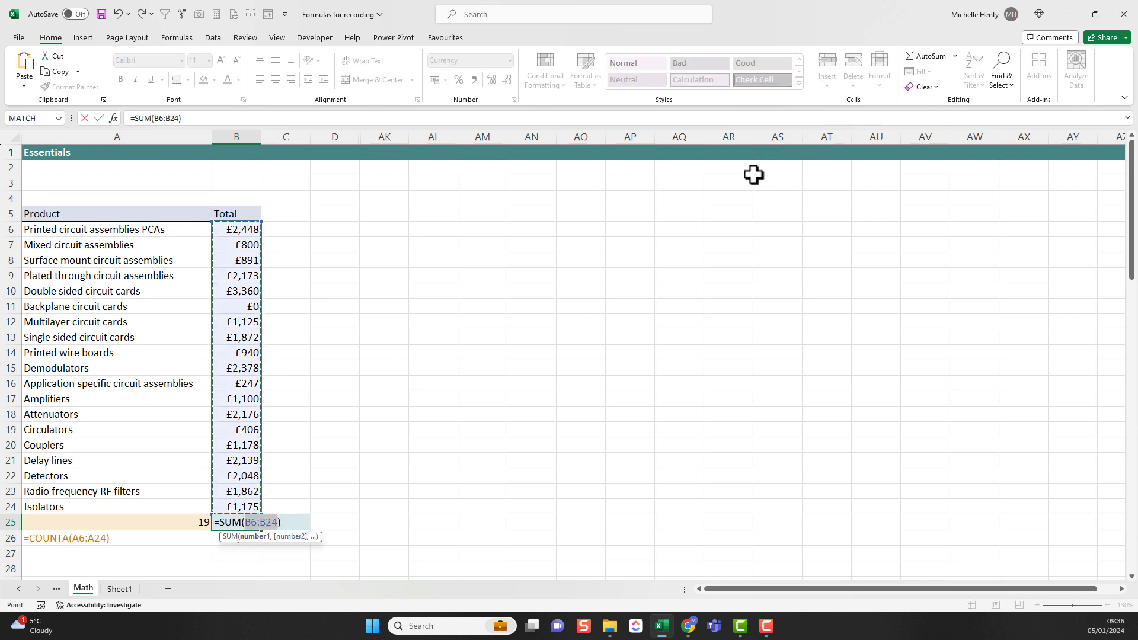
key(Escape)
key(ctrl+z)
Step: Copy the totals in B6:B24 and paste them three times down column D, at D2, D21 and D40
drag(252, 231, 243, 510)
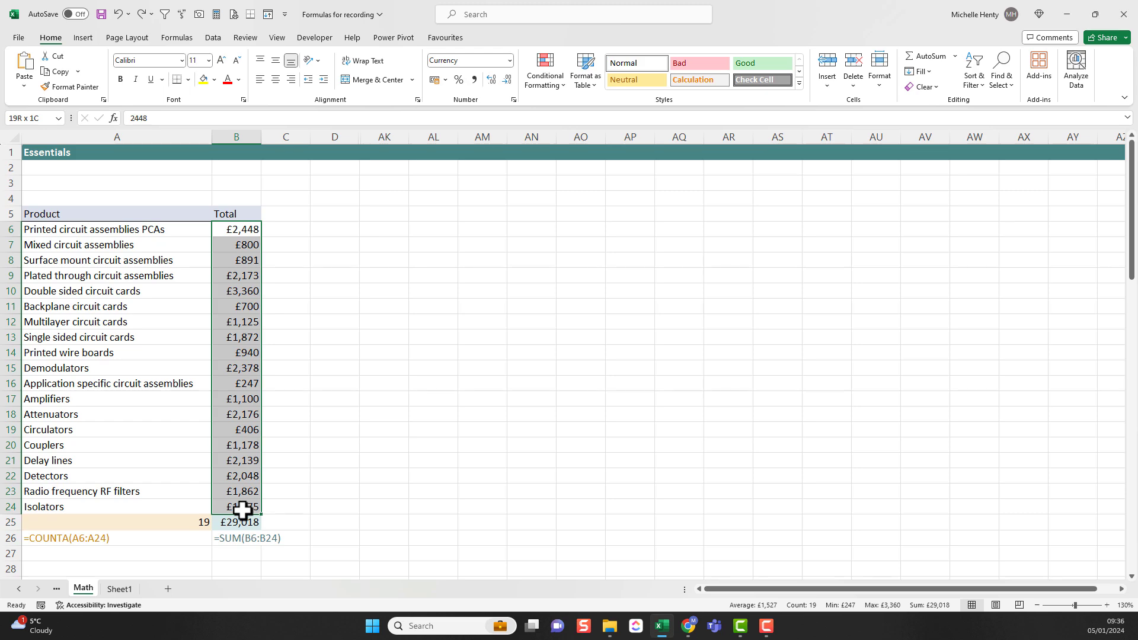
key(ctrl+c)
click(337, 168)
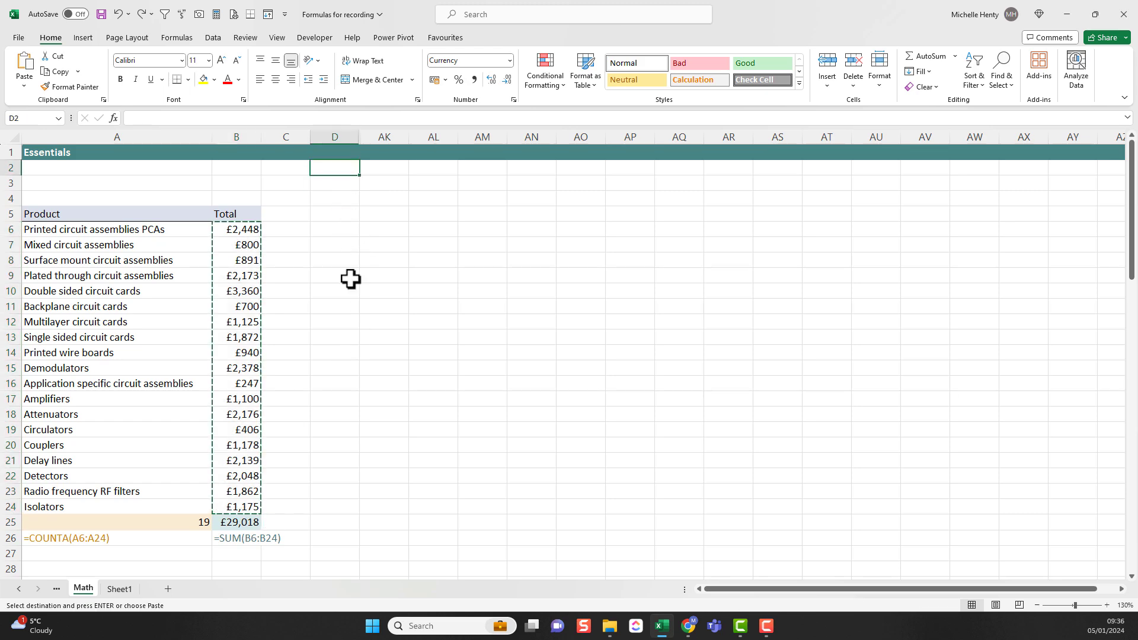
key(ctrl+v)
click(330, 462)
key(ctrl+v)
scroll(343, 509, down, 5)
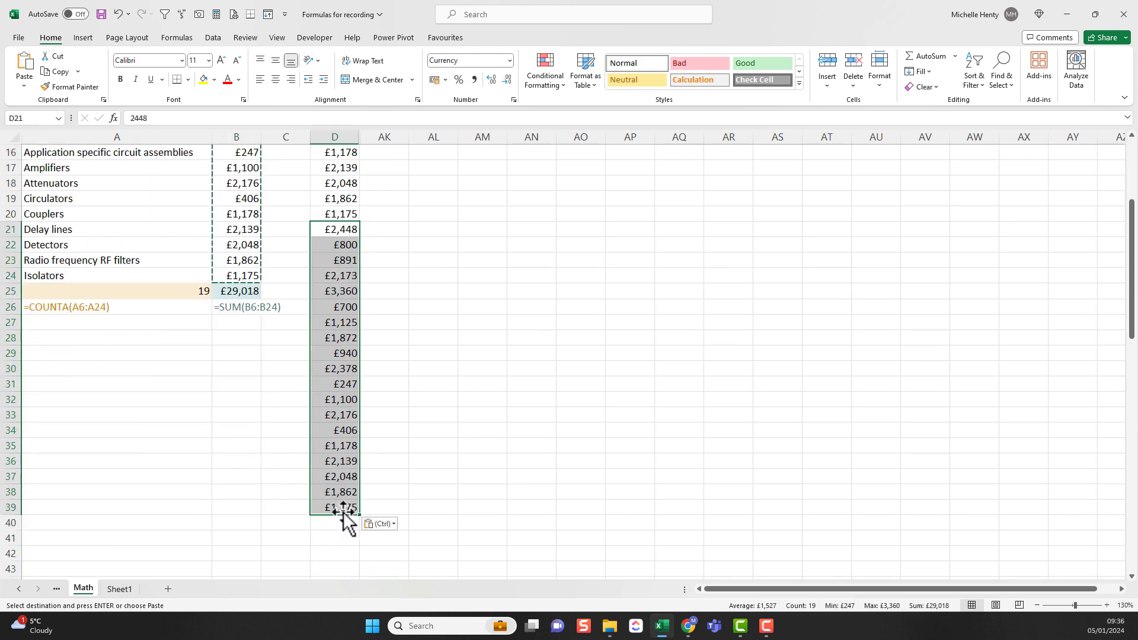
click(328, 523)
key(ctrl+v)
scroll(333, 510, down, 9)
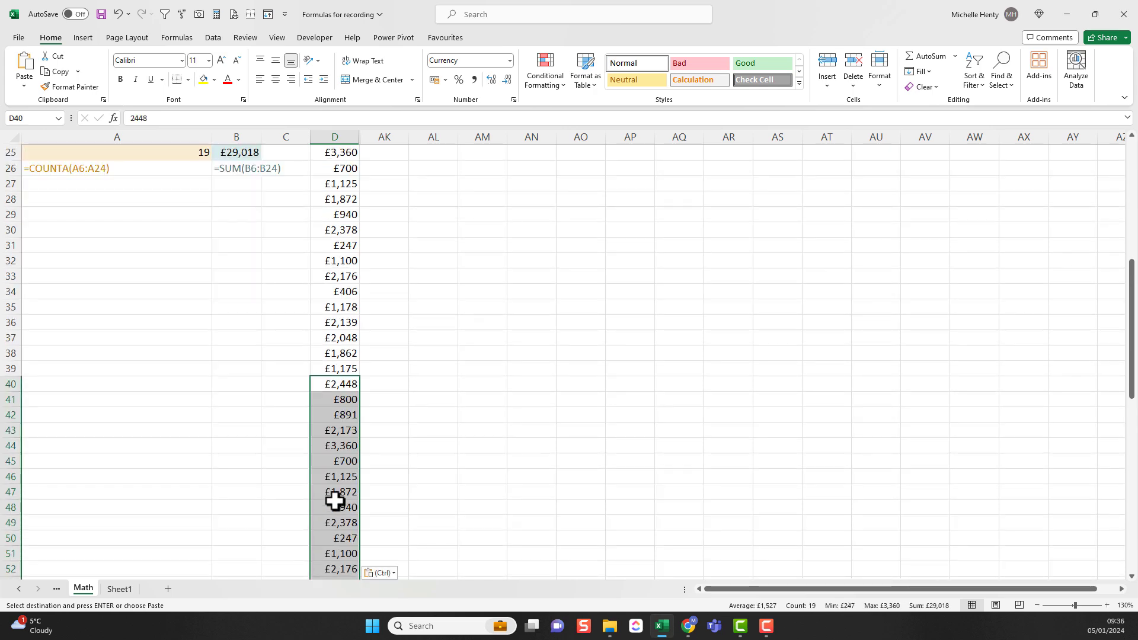
Step: Clear D9 and use AutoSum in D59 to total D10:D58
scroll(348, 415, up, 14)
click(341, 276)
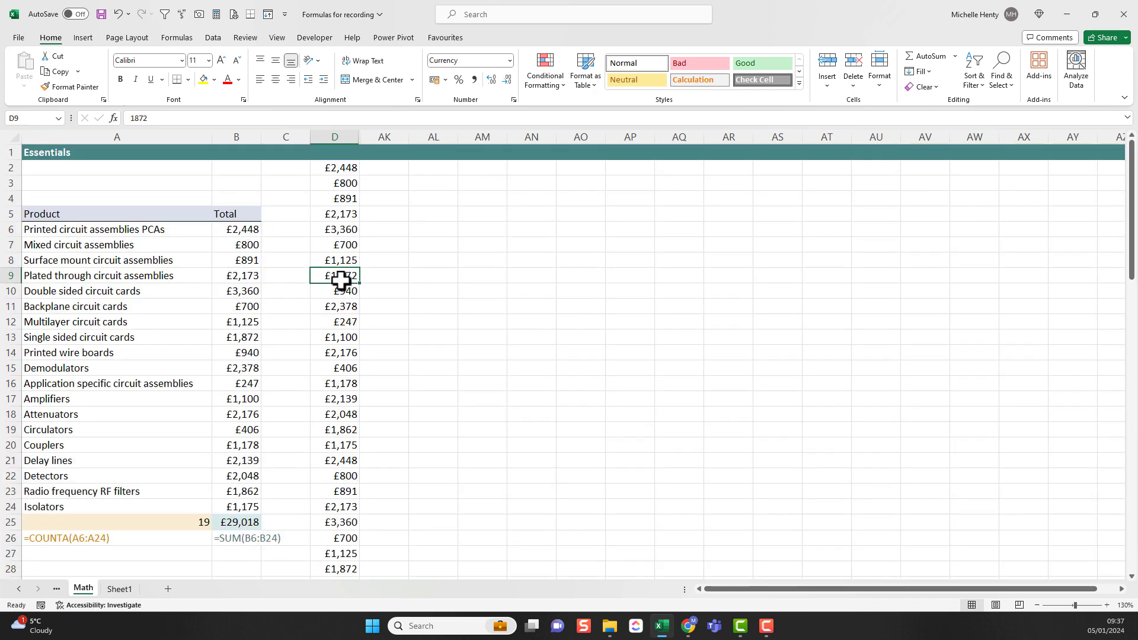
key(Delete)
scroll(333, 336, down, 2)
scroll(332, 332, down, 14)
click(335, 312)
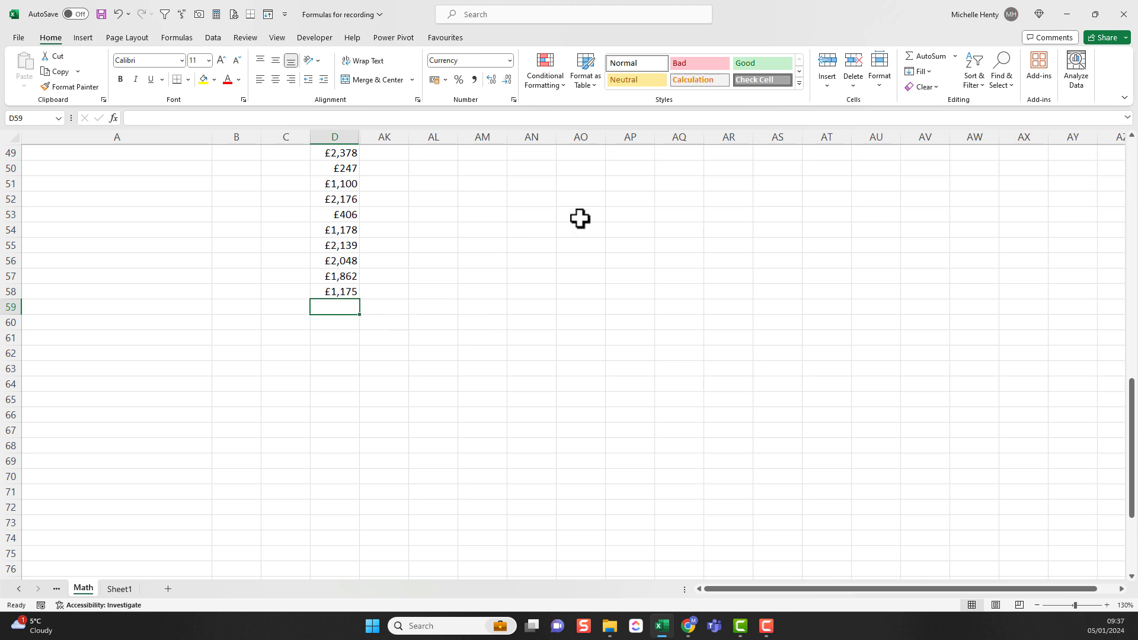
click(919, 62)
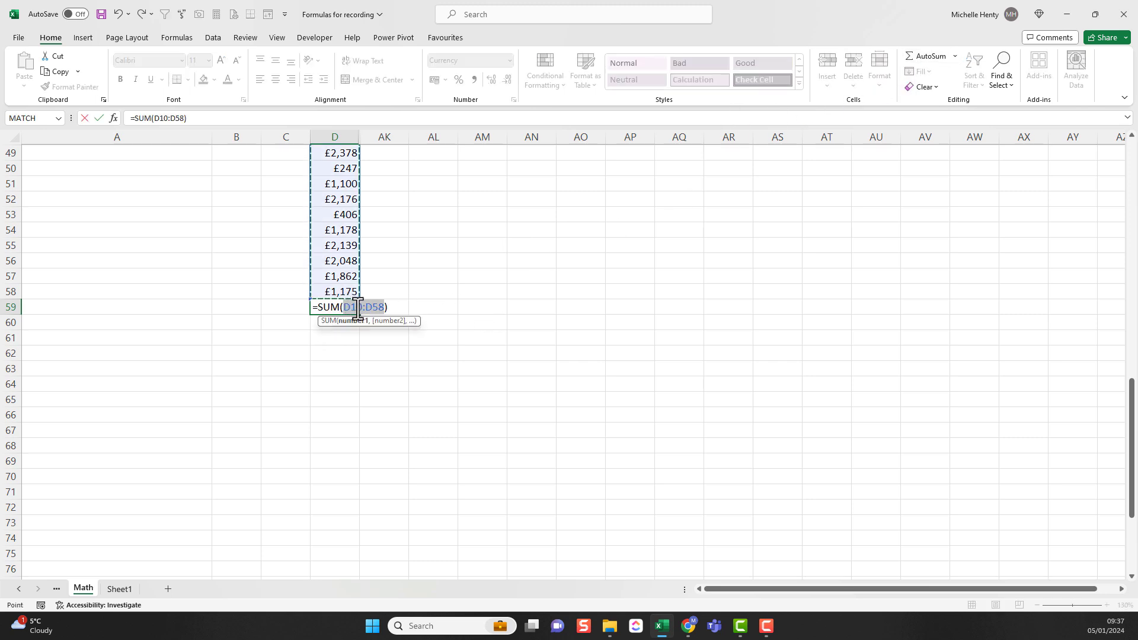
key(Return)
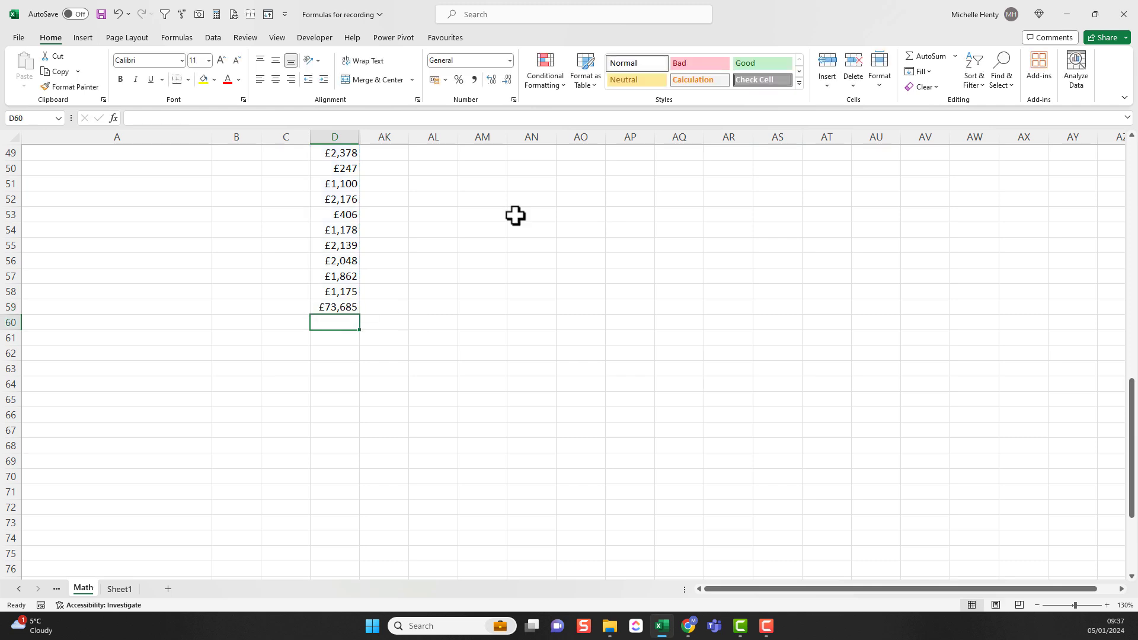
click(331, 308)
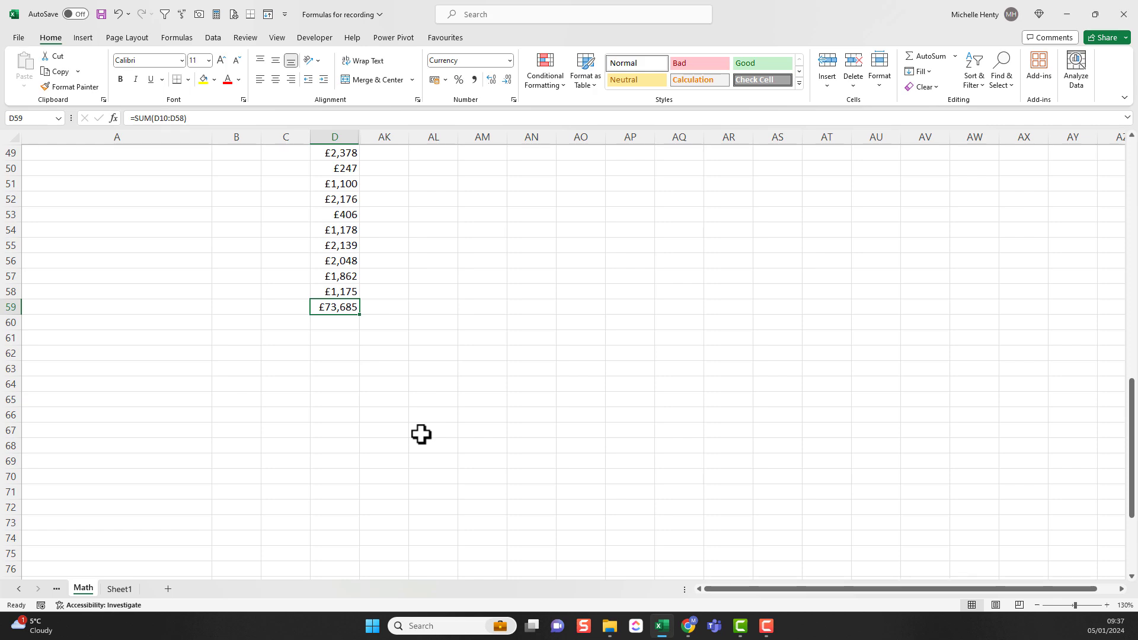
Step: Extend the SUM range in D59 upward past the blank cell so the formula totals D2:D58
click(186, 118)
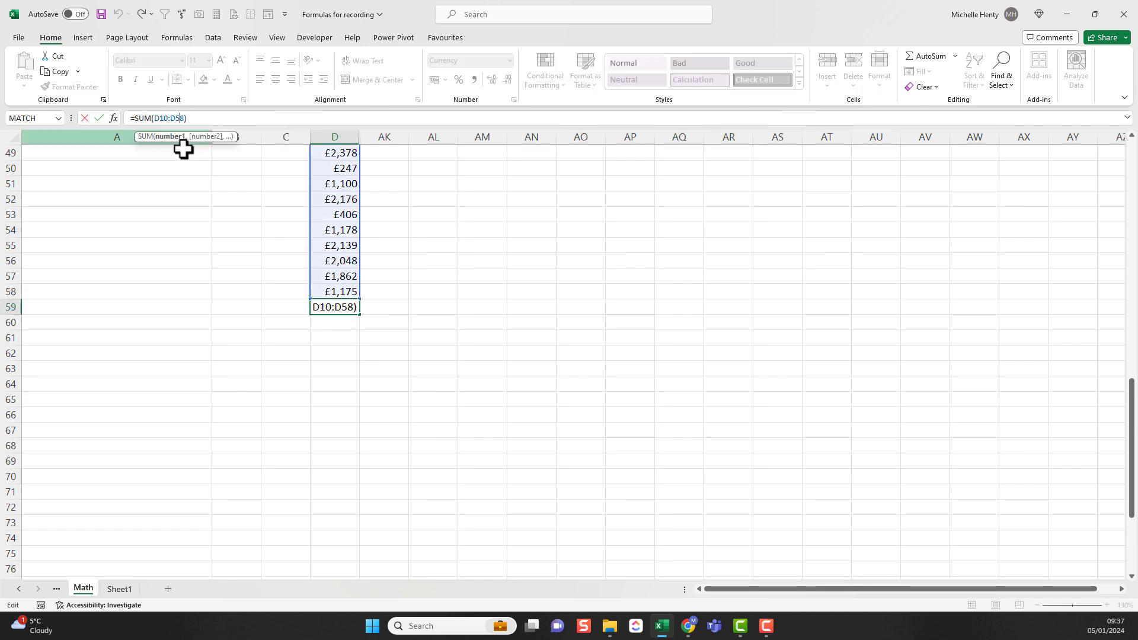
scroll(332, 229, up, 16)
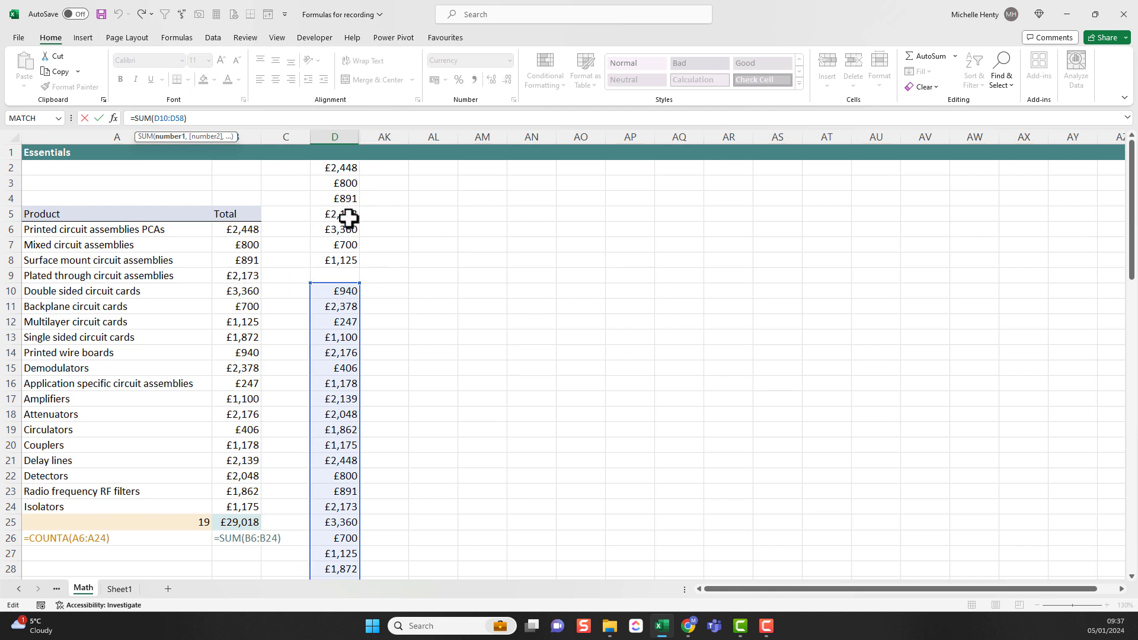
drag(358, 251, 355, 166)
key(Return)
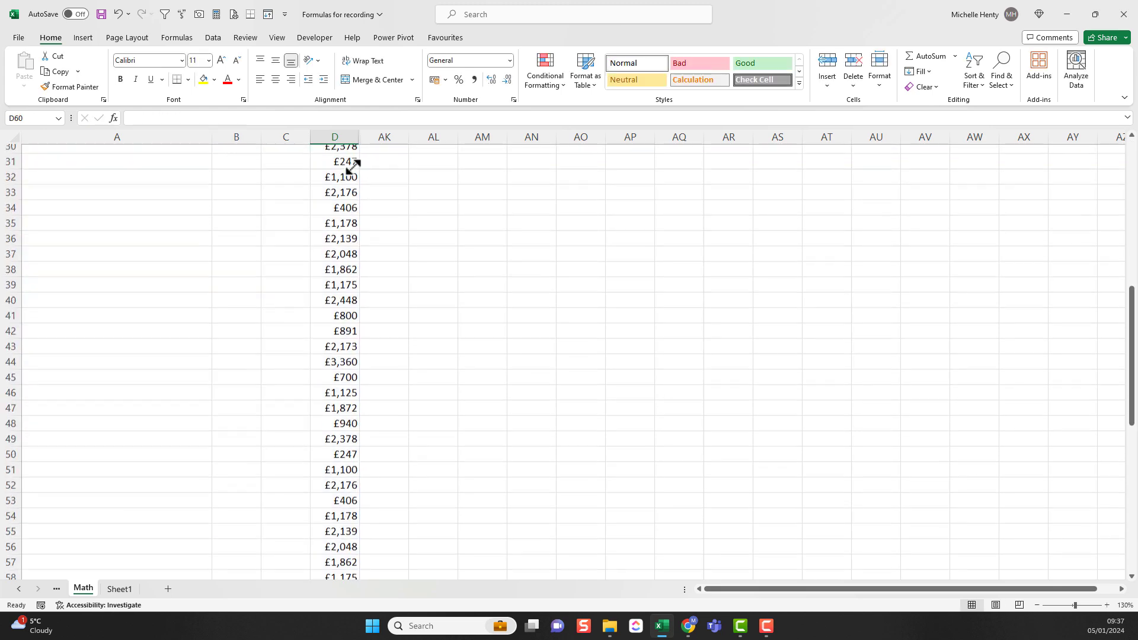
scroll(307, 409, down, 3)
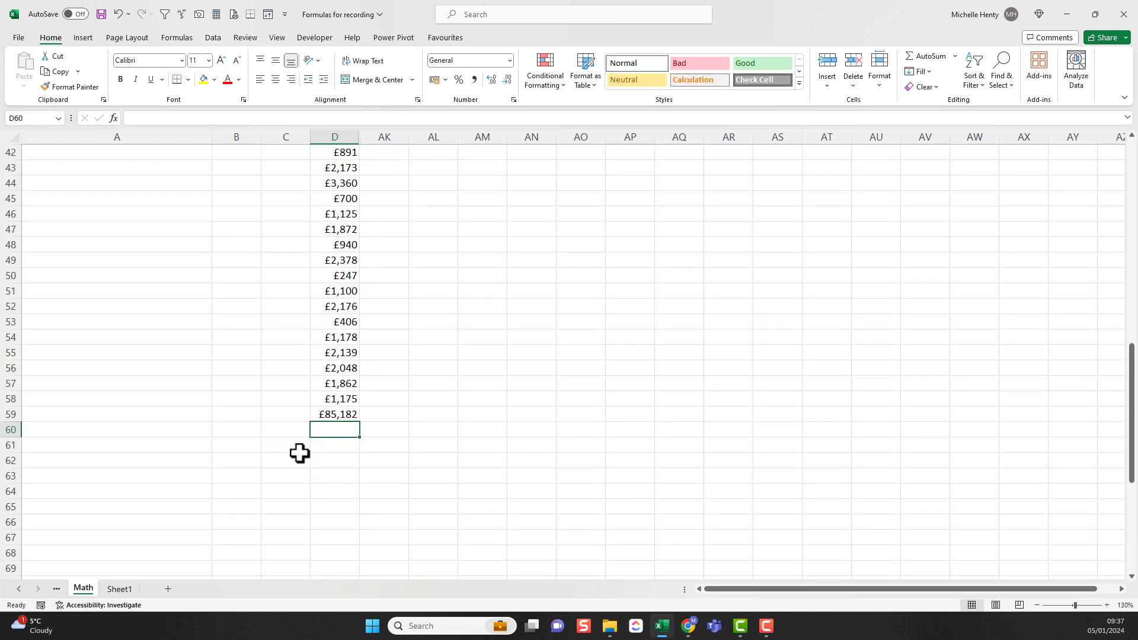
click(325, 415)
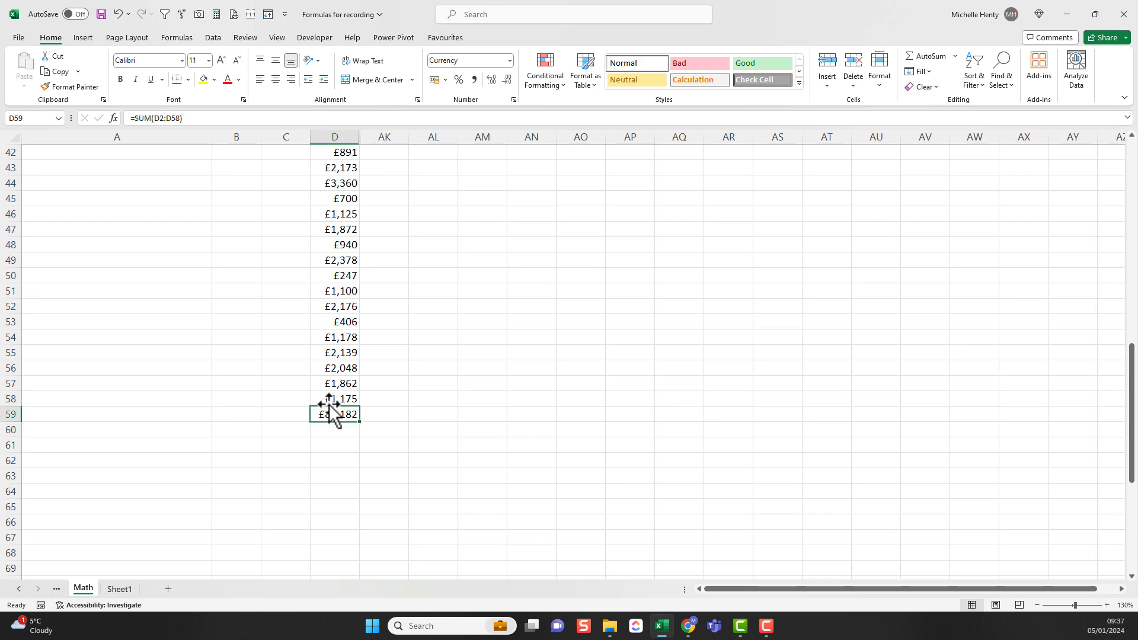
Step: Compare the status bar totals for the whole of column D and for D1:D58 without the total cell
scroll(322, 361, up, 14)
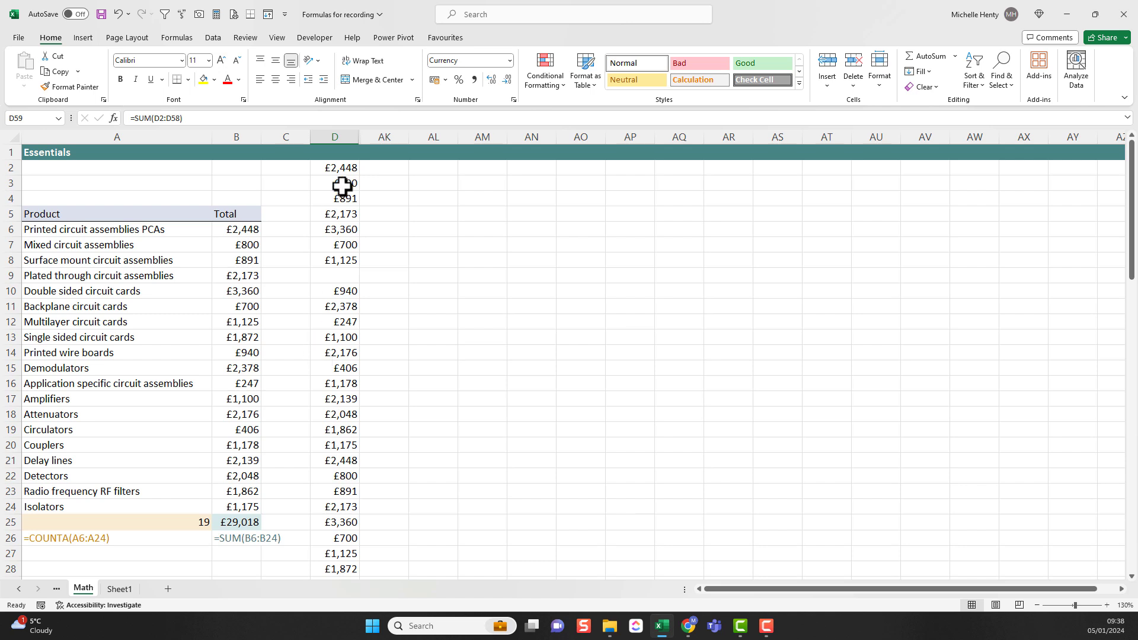
click(339, 129)
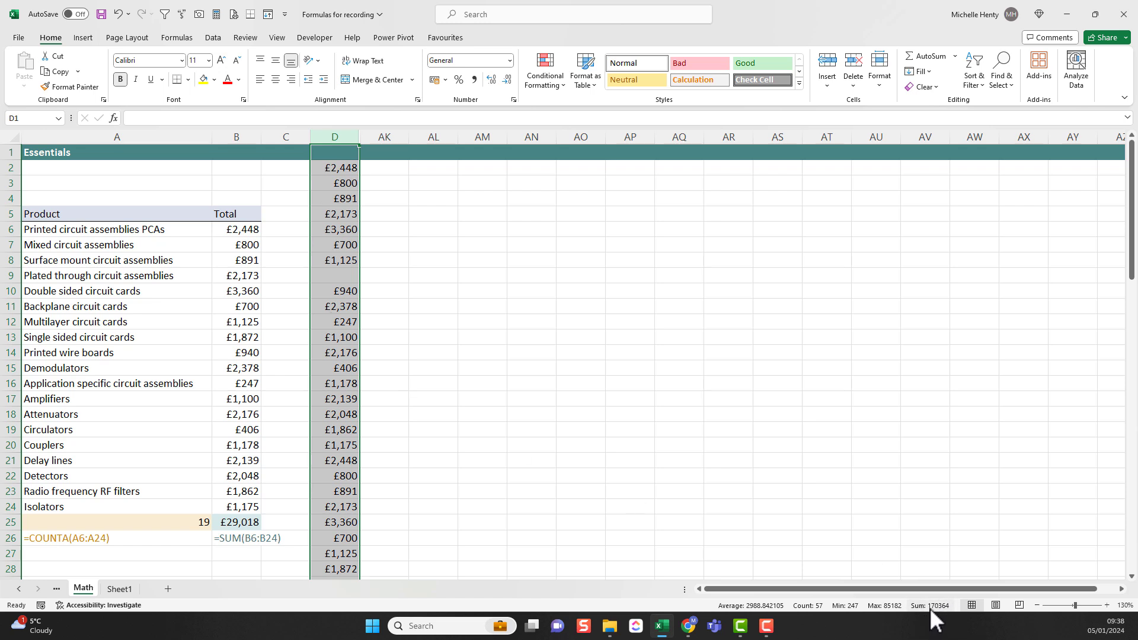
scroll(409, 412, down, 14)
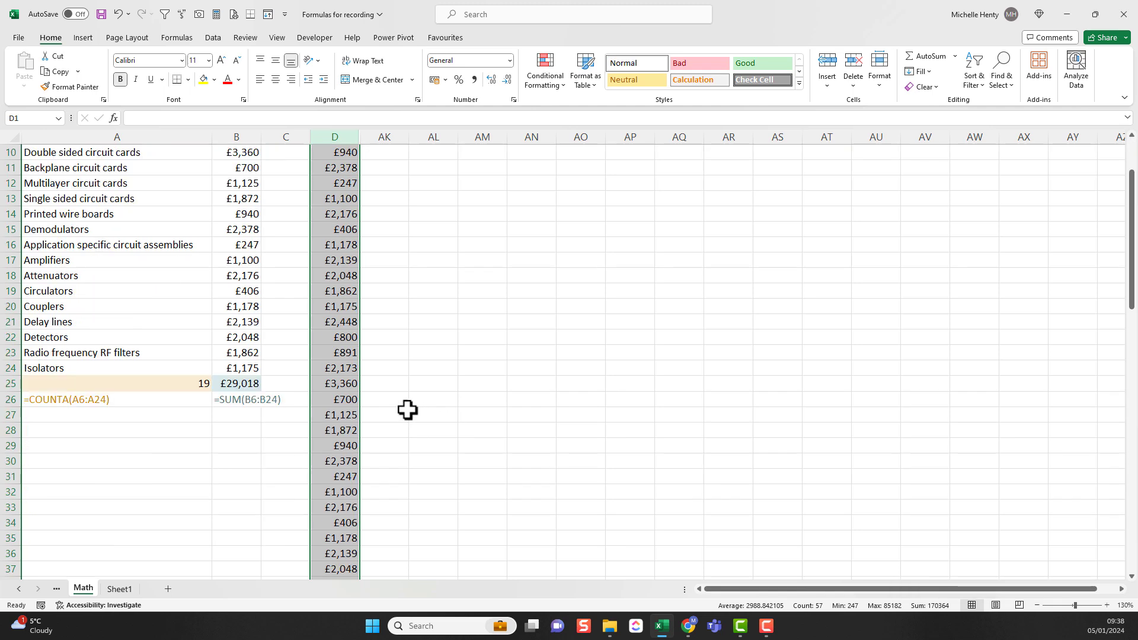
click(331, 401)
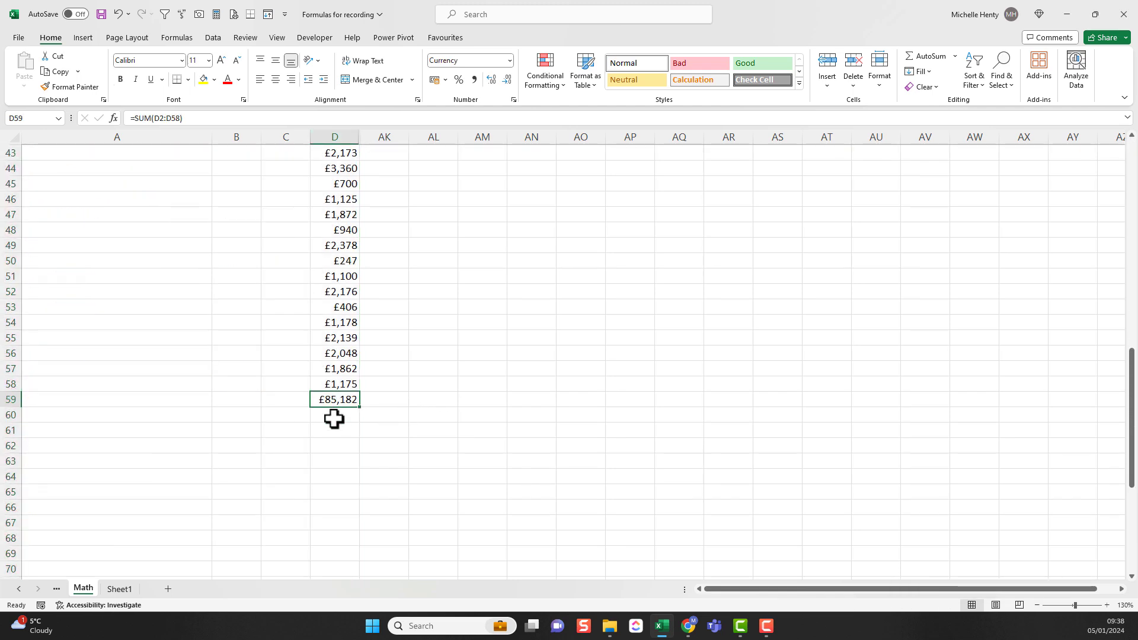
drag(332, 384, 336, 115)
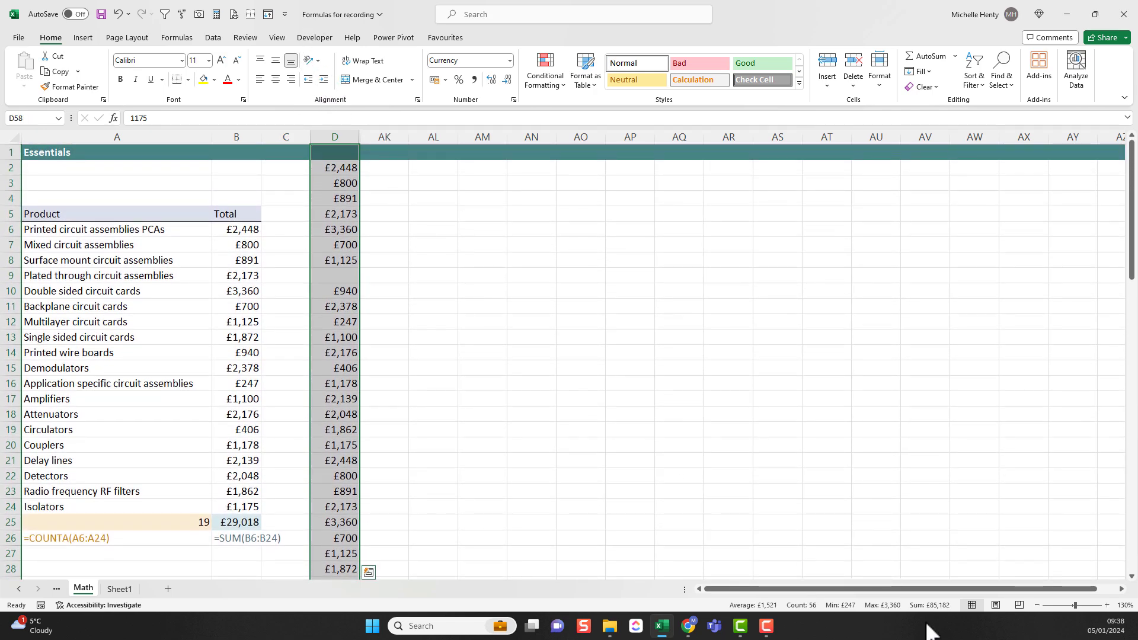
scroll(364, 475, down, 14)
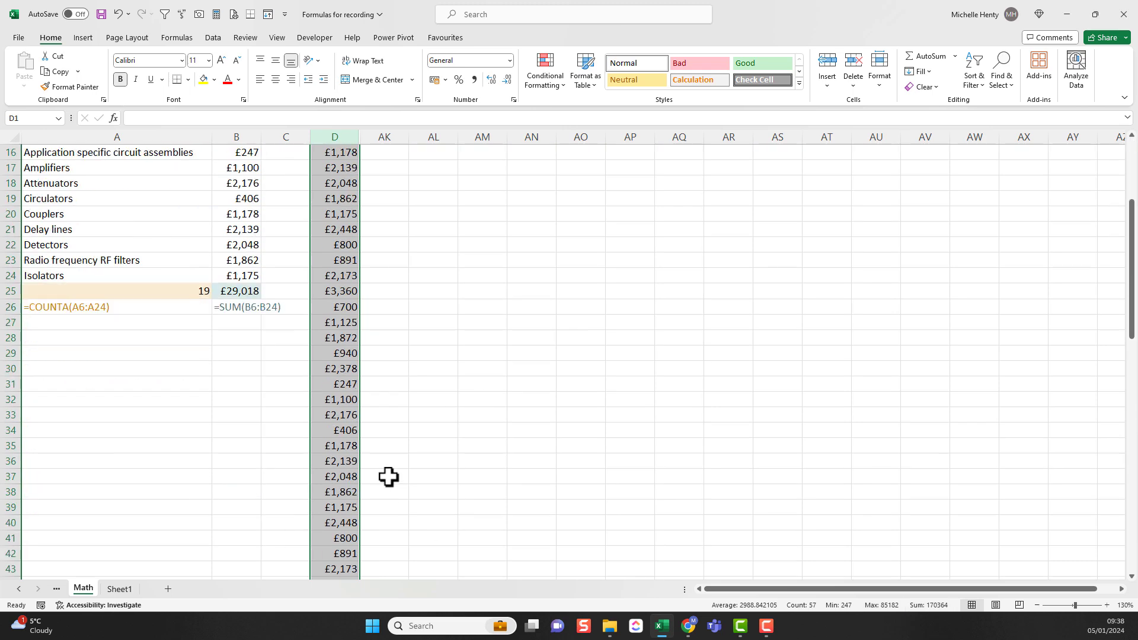
click(330, 399)
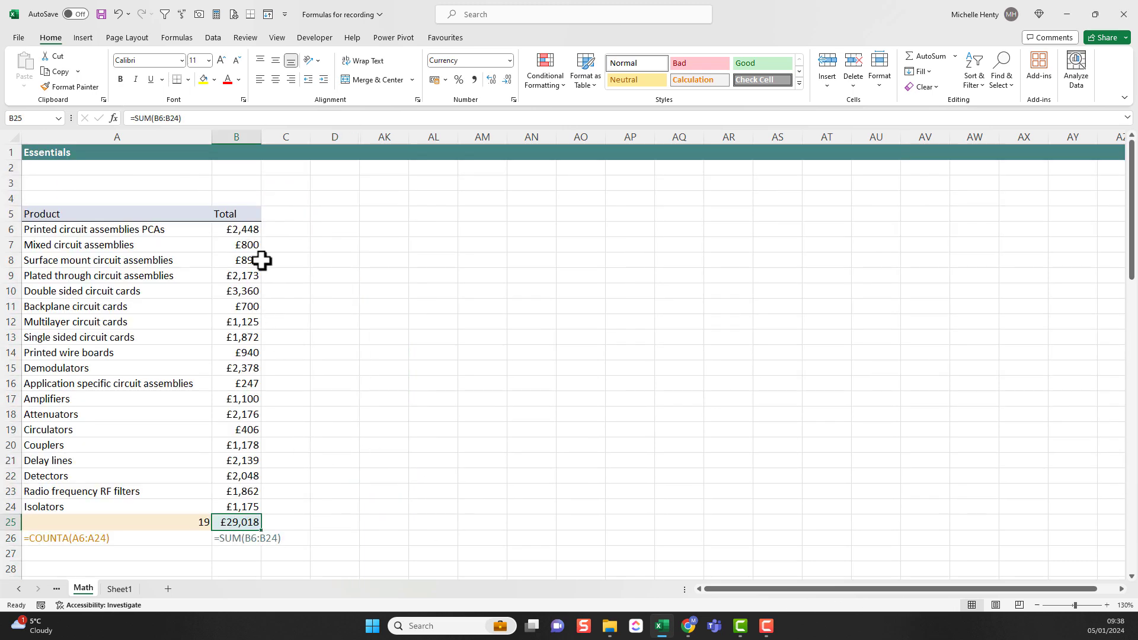
Step: Enter a SUM formula in C6 that adds the non-adjacent cells B6, B11 and B17
click(290, 231)
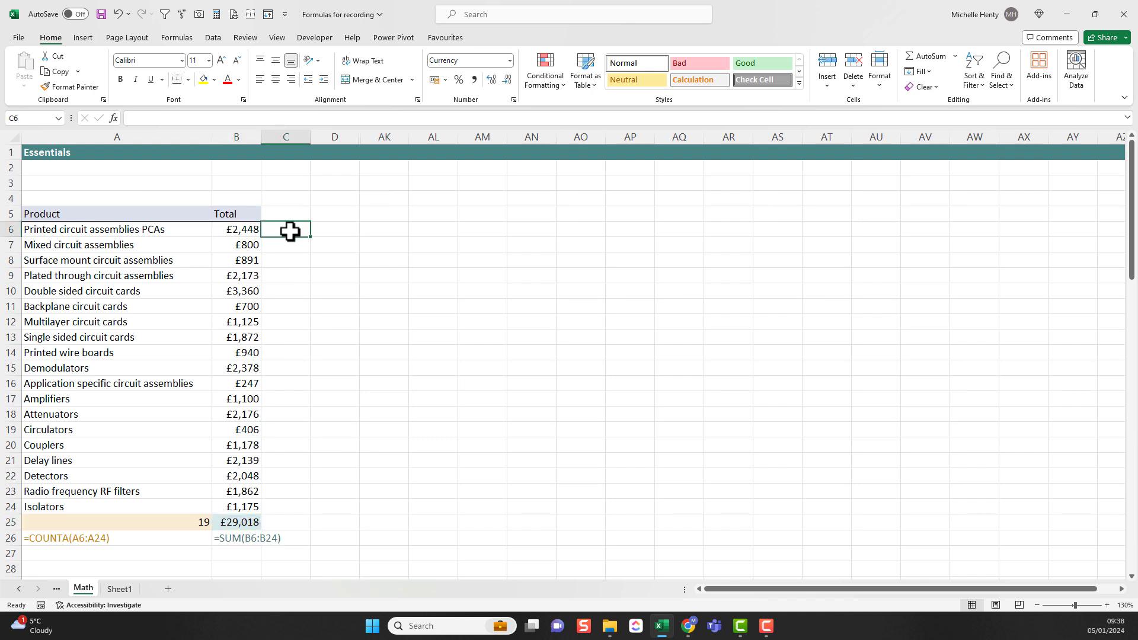
click(241, 230)
click(240, 276)
click(235, 349)
click(284, 232)
text(=sum()
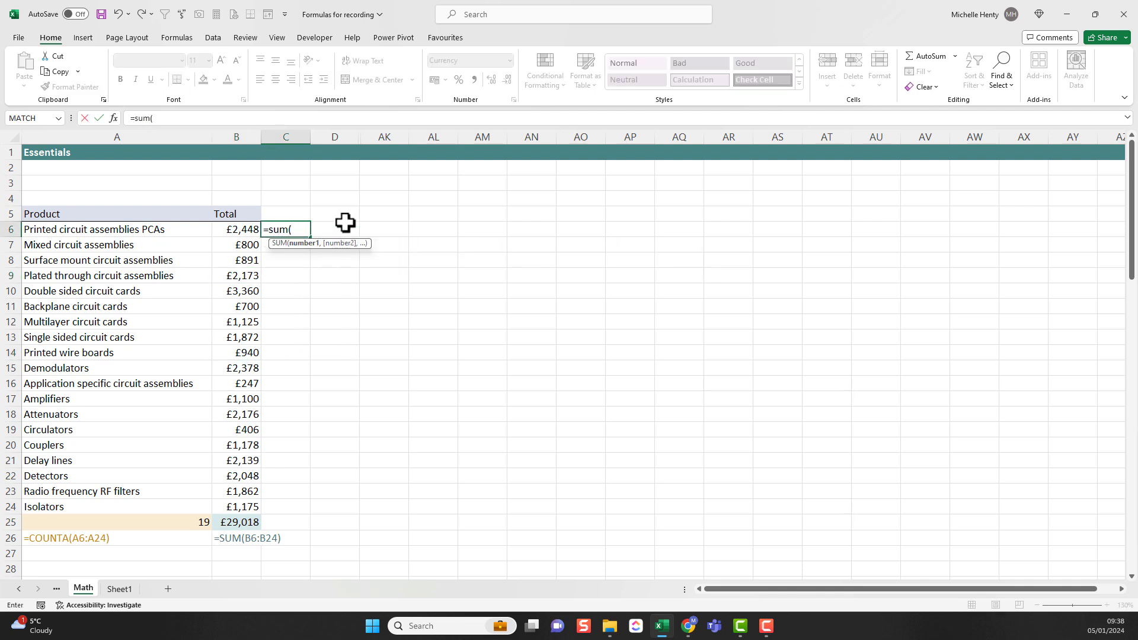
click(237, 230)
text(,)
click(241, 306)
text(,)
click(242, 399)
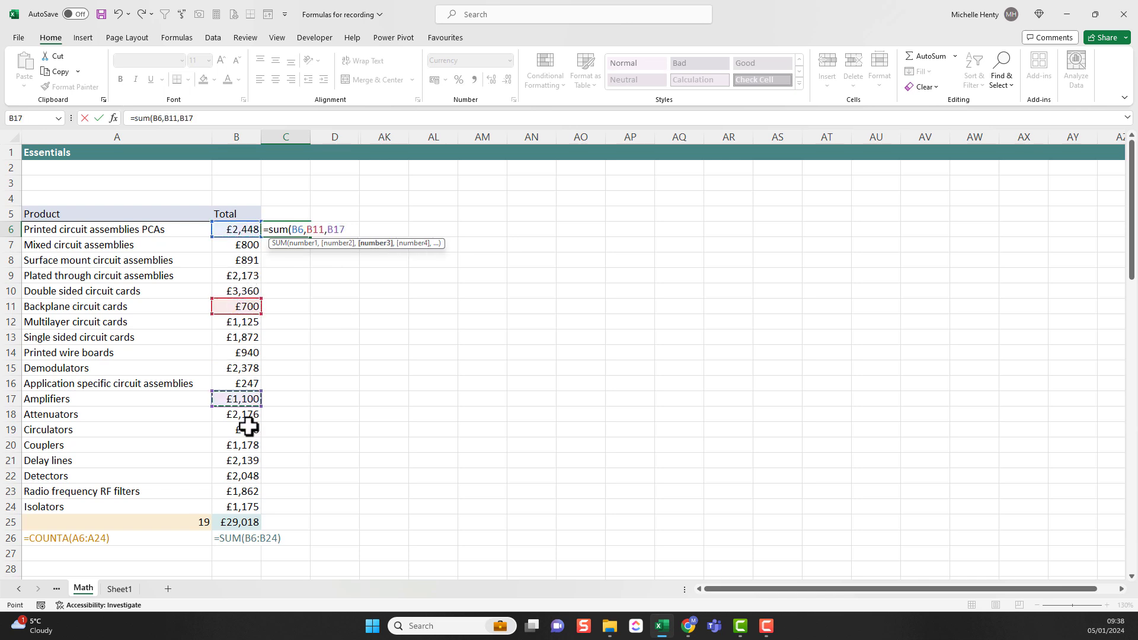
key(Return)
Step: Shift the last reference of the C6 formula to B16 and set it back to B17
click(296, 230)
click(184, 118)
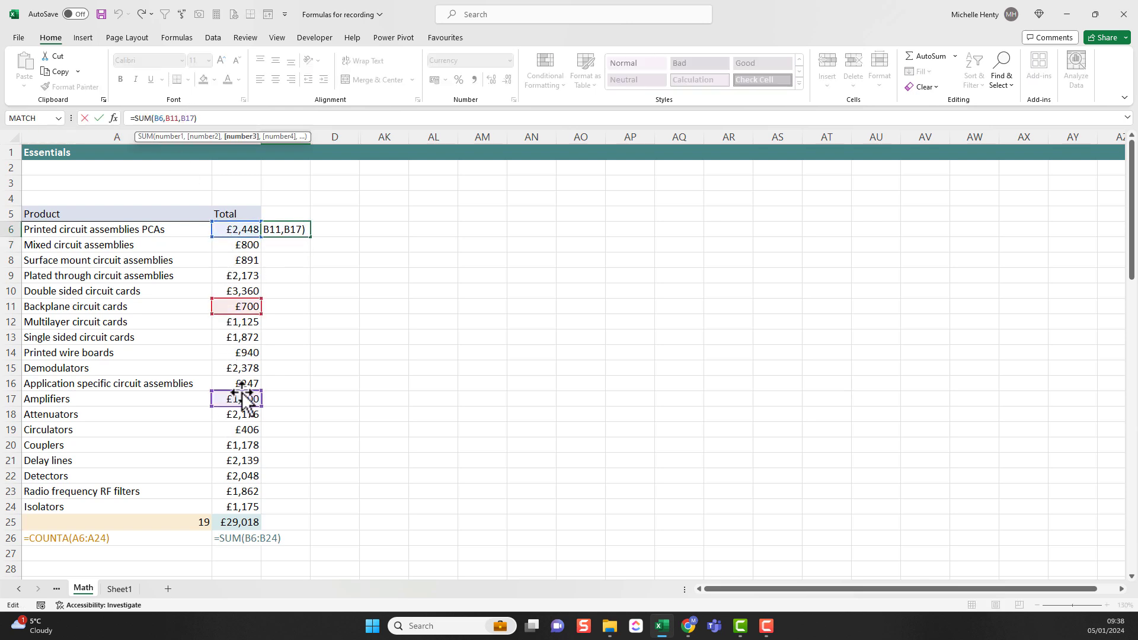
drag(238, 391, 240, 384)
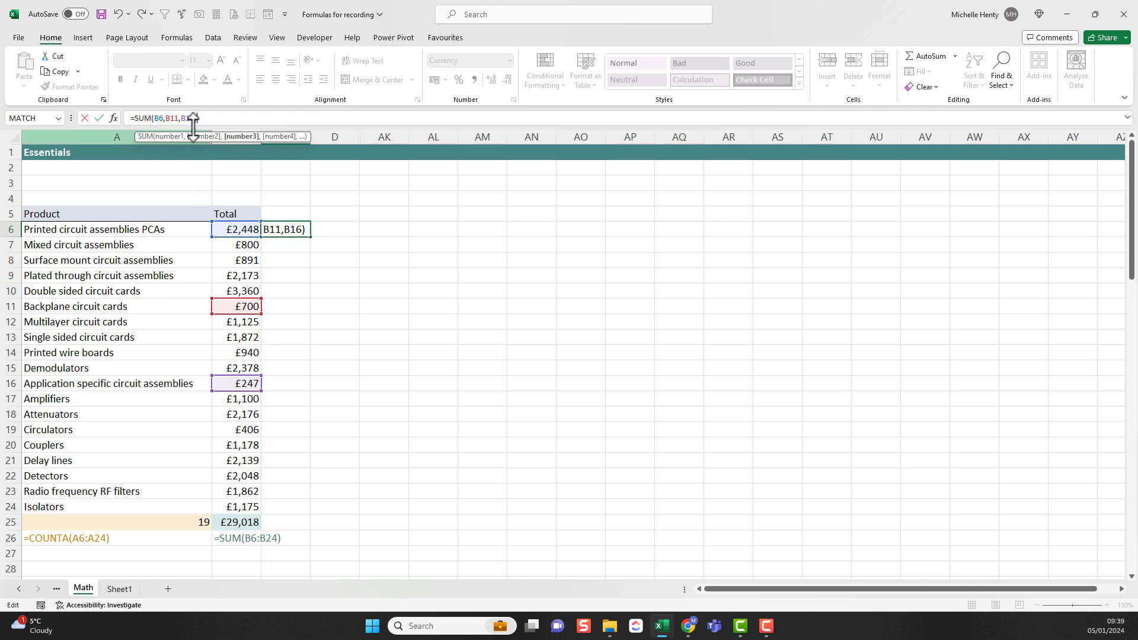
text(7)
key(Return)
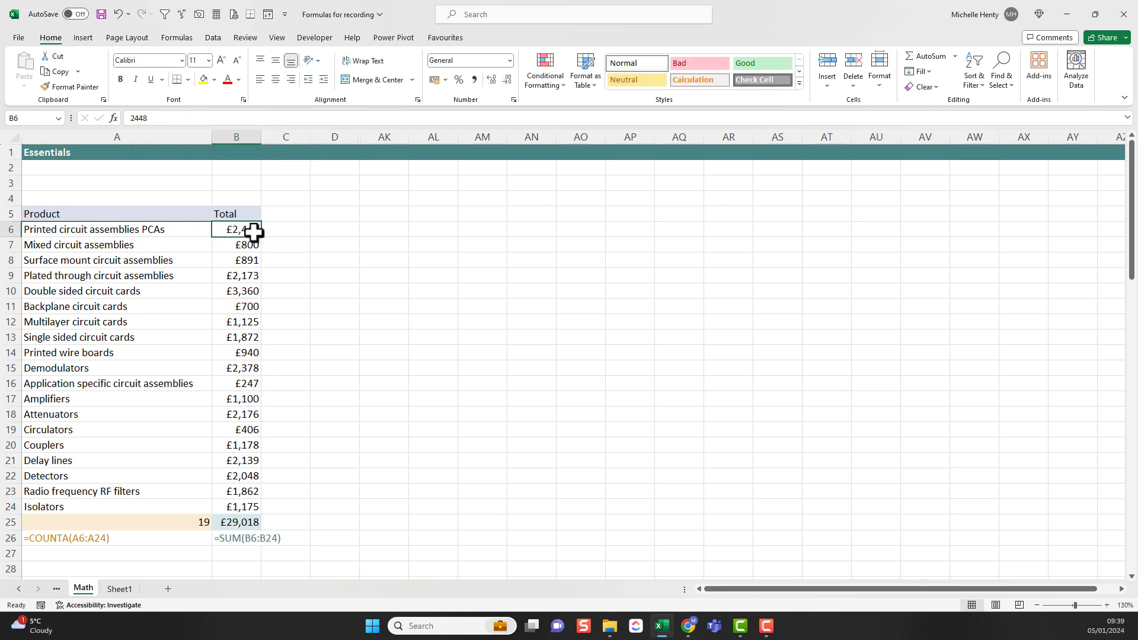
Step: Select B6:B24 to view its status bar figures, and enter =COUNT(B6:B24) in B28
drag(253, 232, 253, 507)
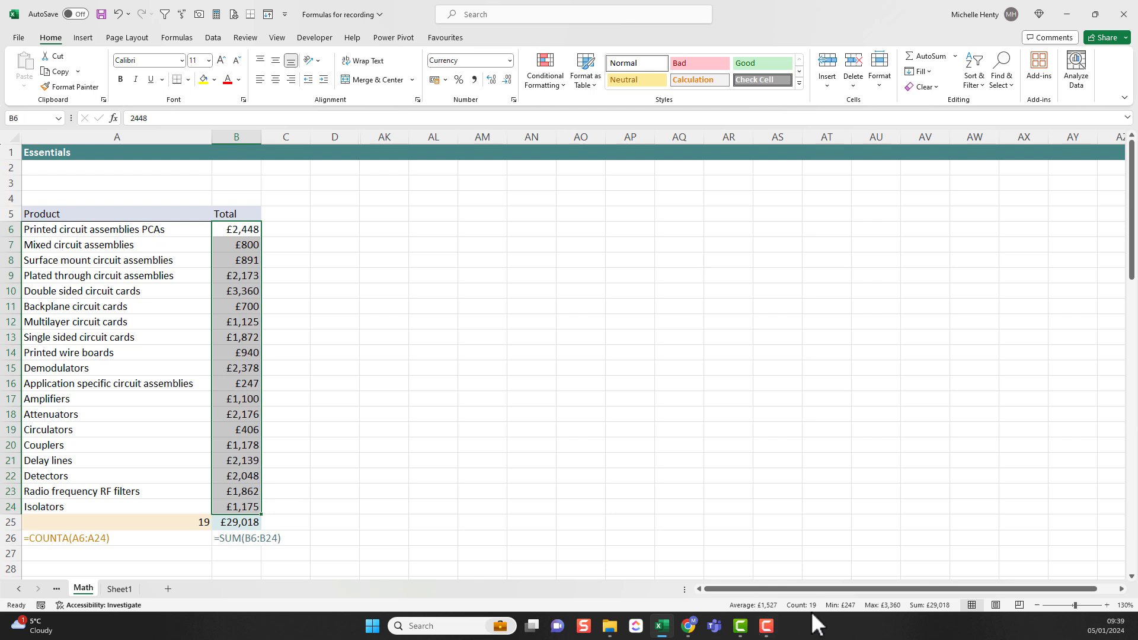
click(239, 569)
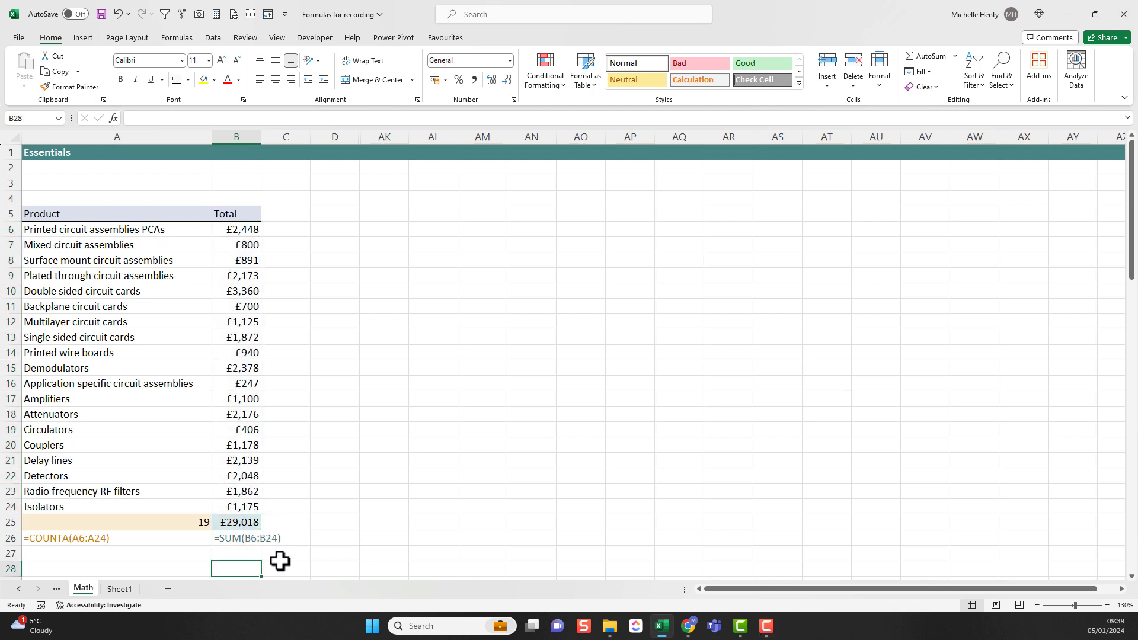
text(=co)
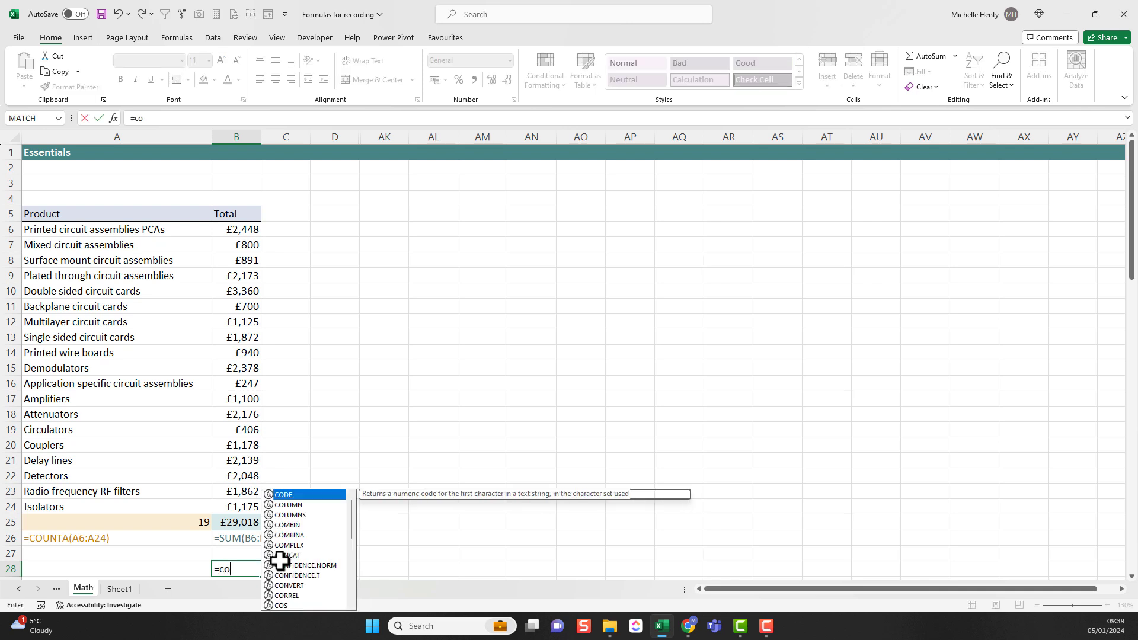
text(unt()
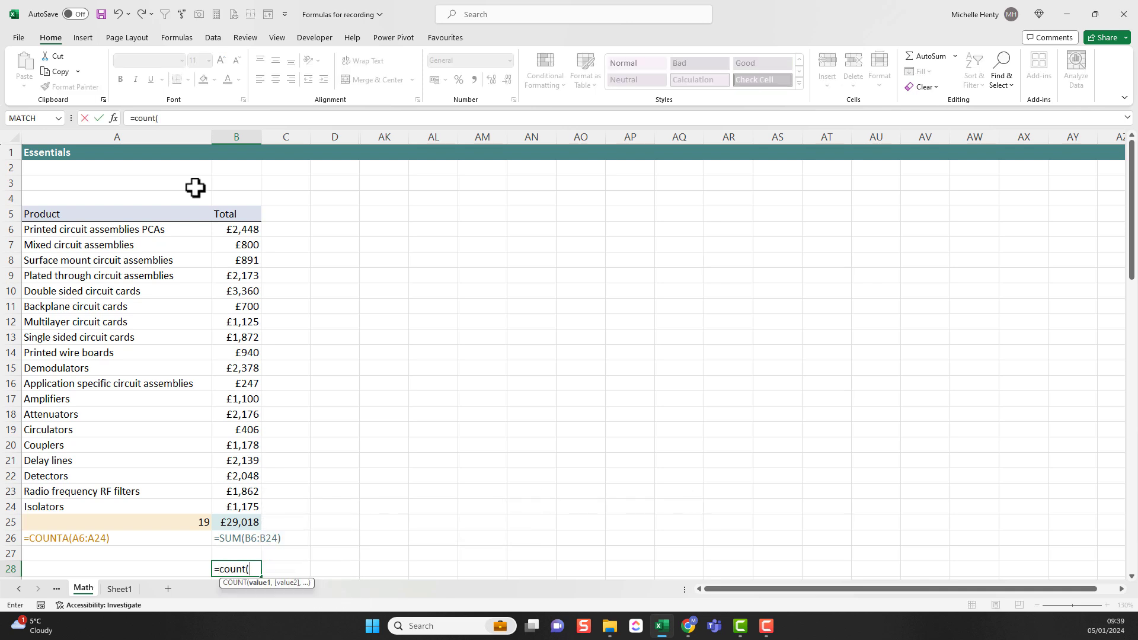
drag(220, 228, 233, 508)
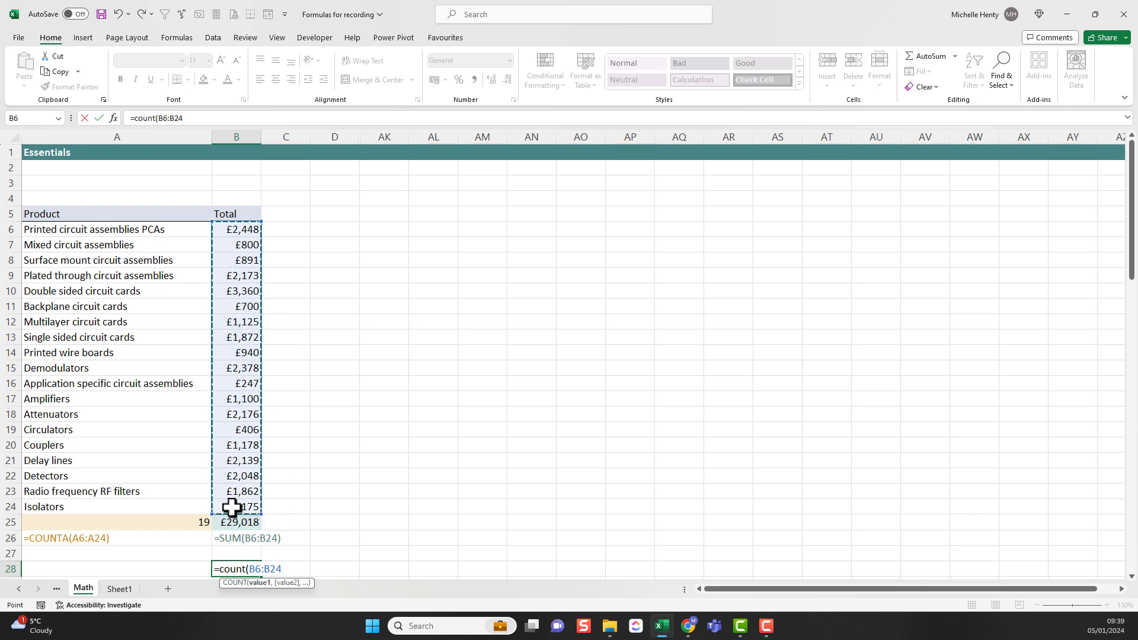
key(Return)
click(239, 555)
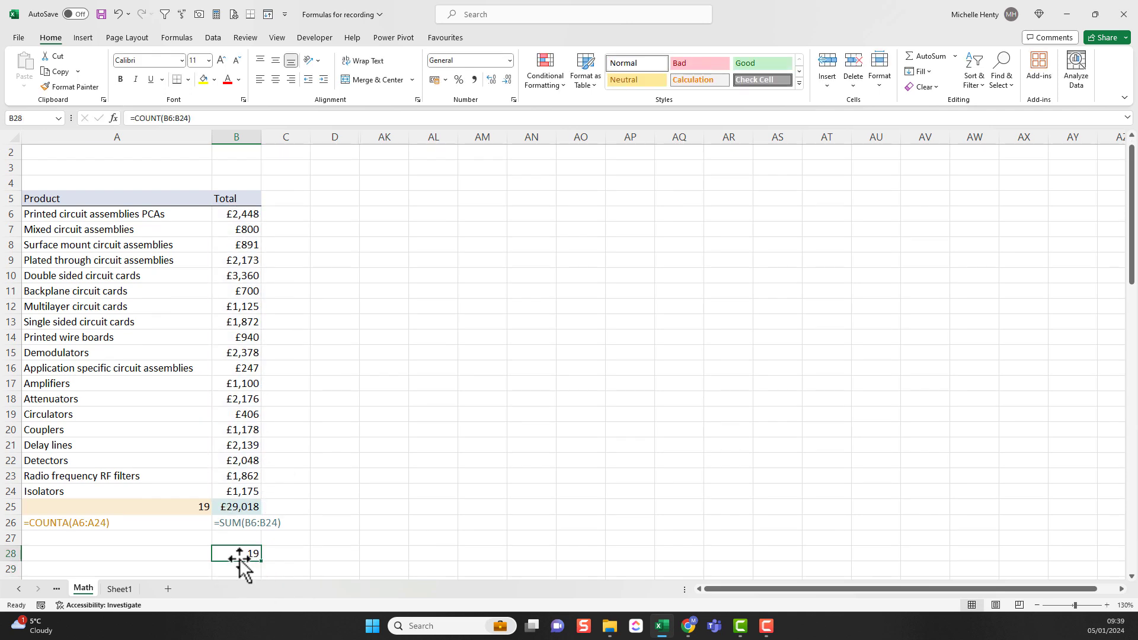
Step: Clear the Application specific circuit assemblies total in B16 and check the status bar count for B6:B24
drag(238, 215, 233, 488)
click(252, 370)
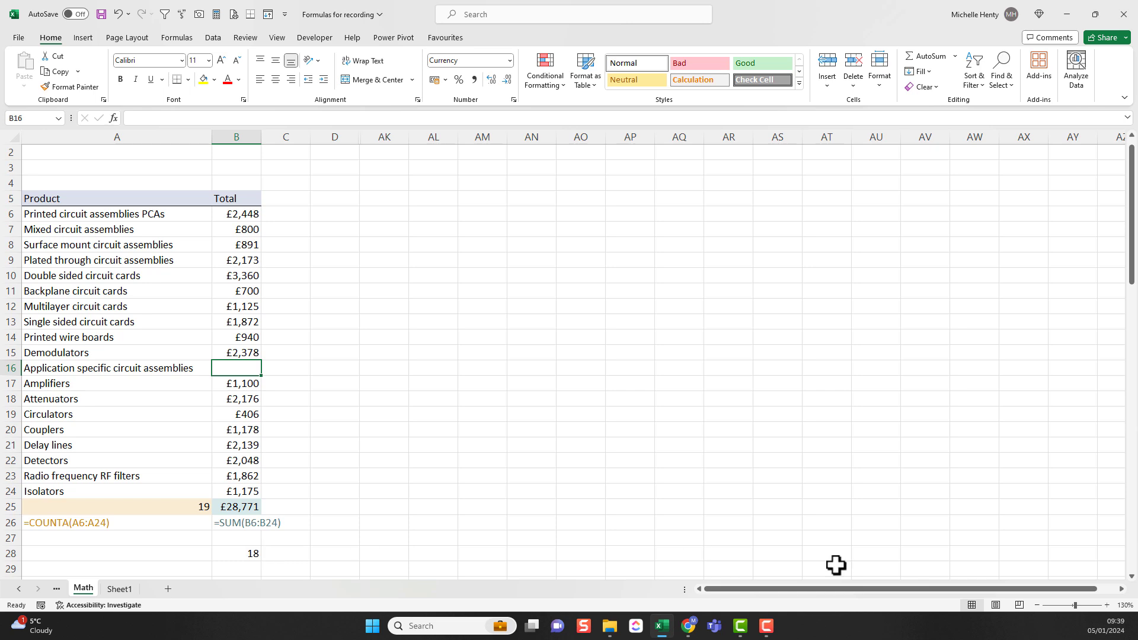
drag(237, 215, 248, 491)
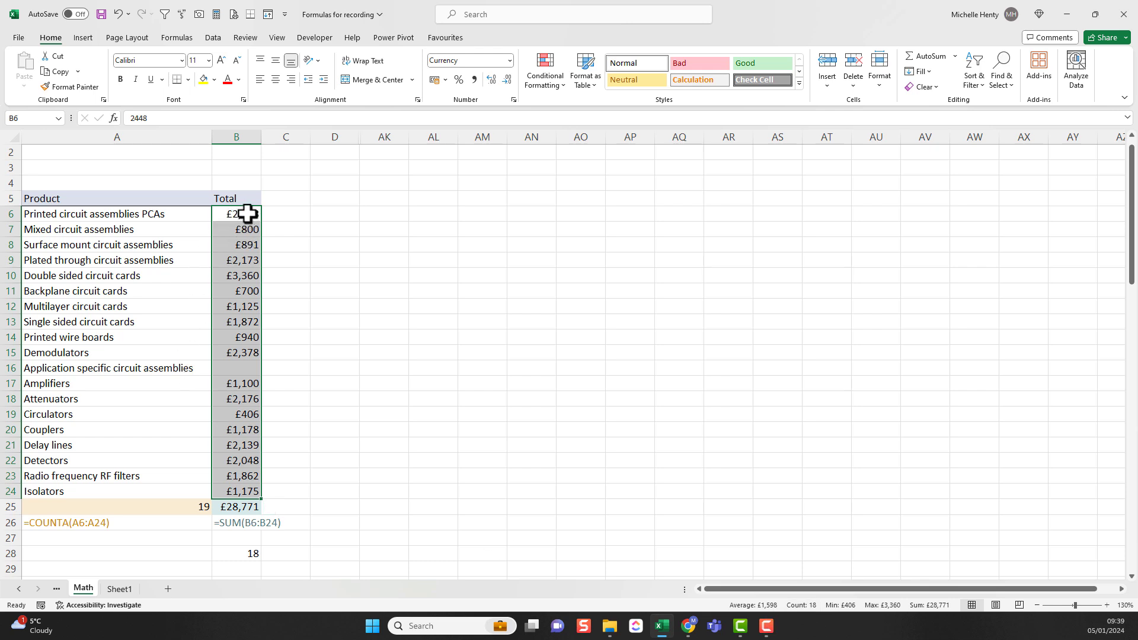
Step: Enter 0 in B16 for Application specific circuit assemblies and check the status bar count for B6:B24
click(242, 367)
text(0)
key(Return)
click(237, 398)
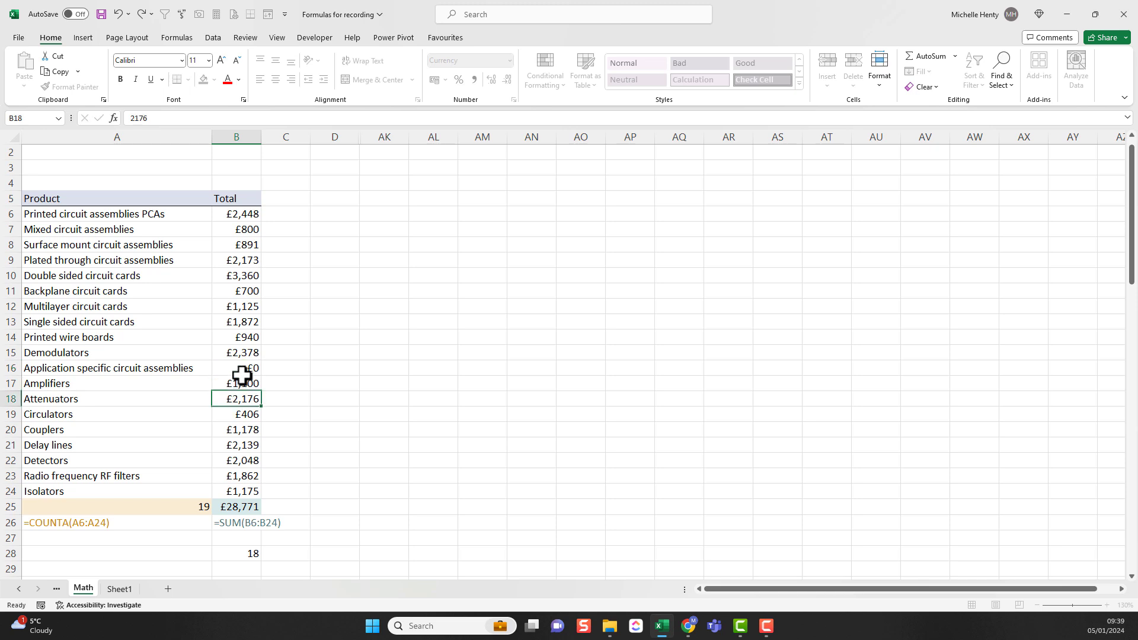
drag(243, 215, 240, 490)
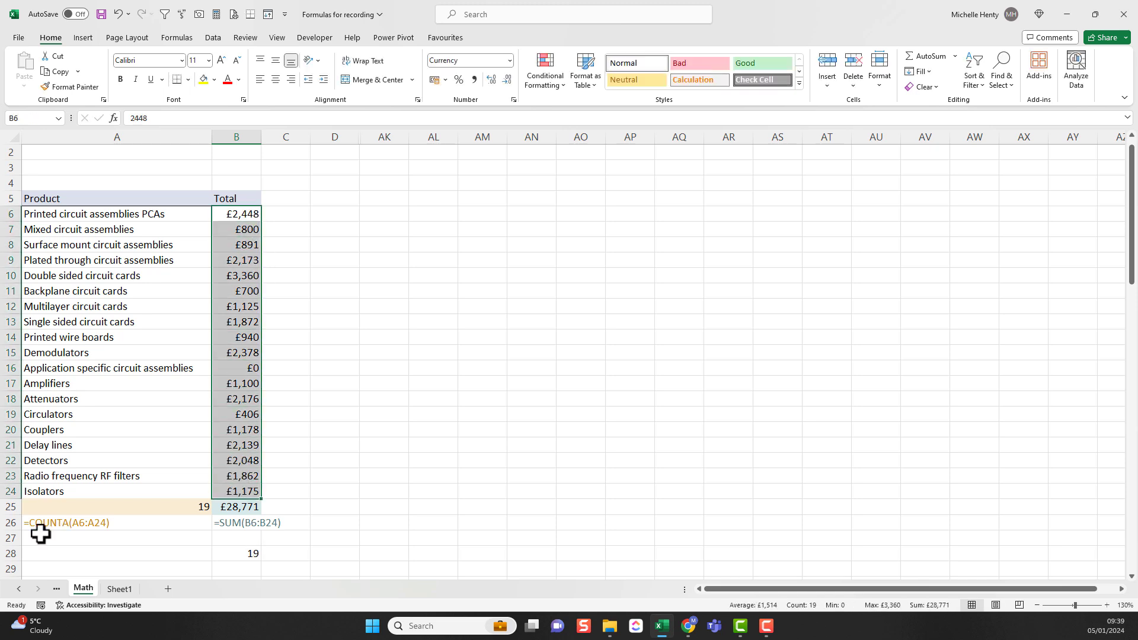
Step: Enter =COUNT(A6:A24) in A28 to try counting the product names
click(73, 552)
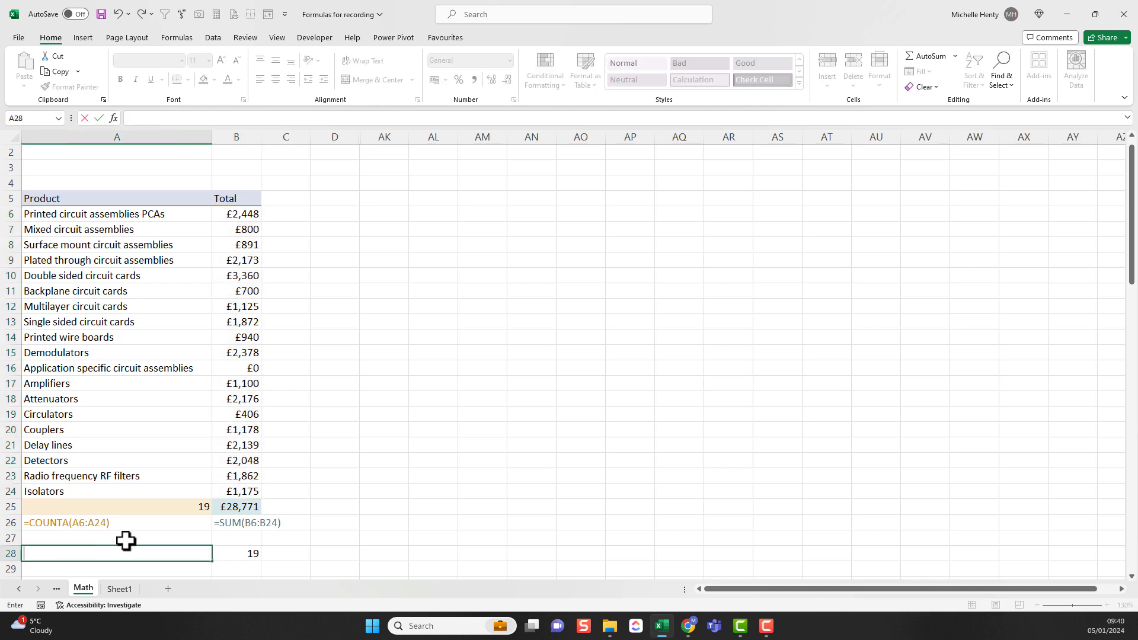
text(=count()
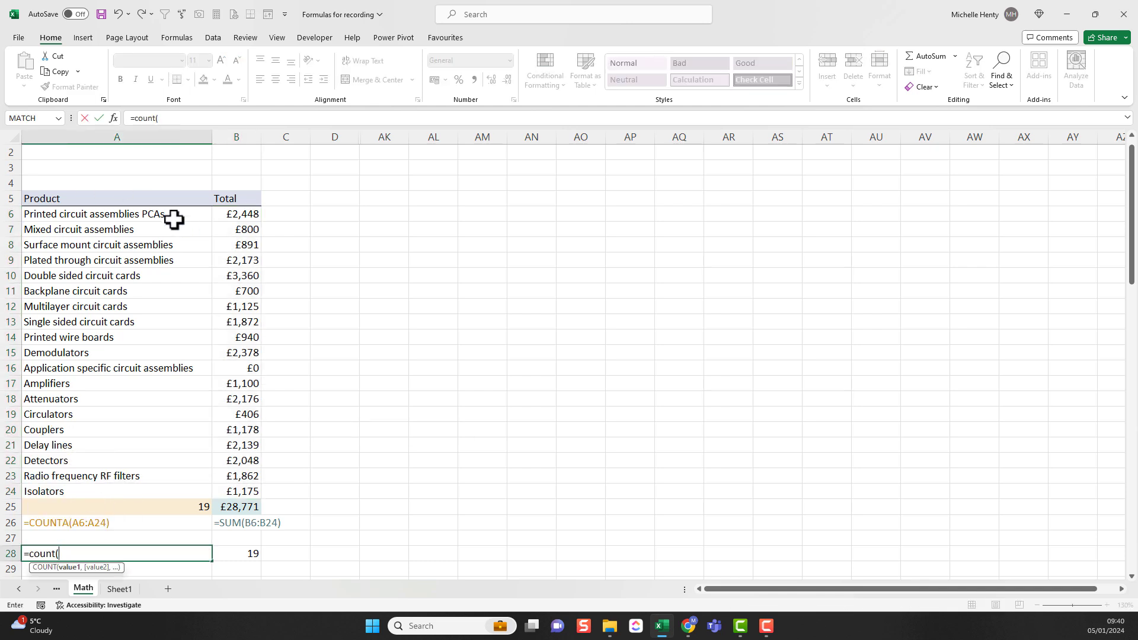
drag(169, 215, 146, 487)
key(Return)
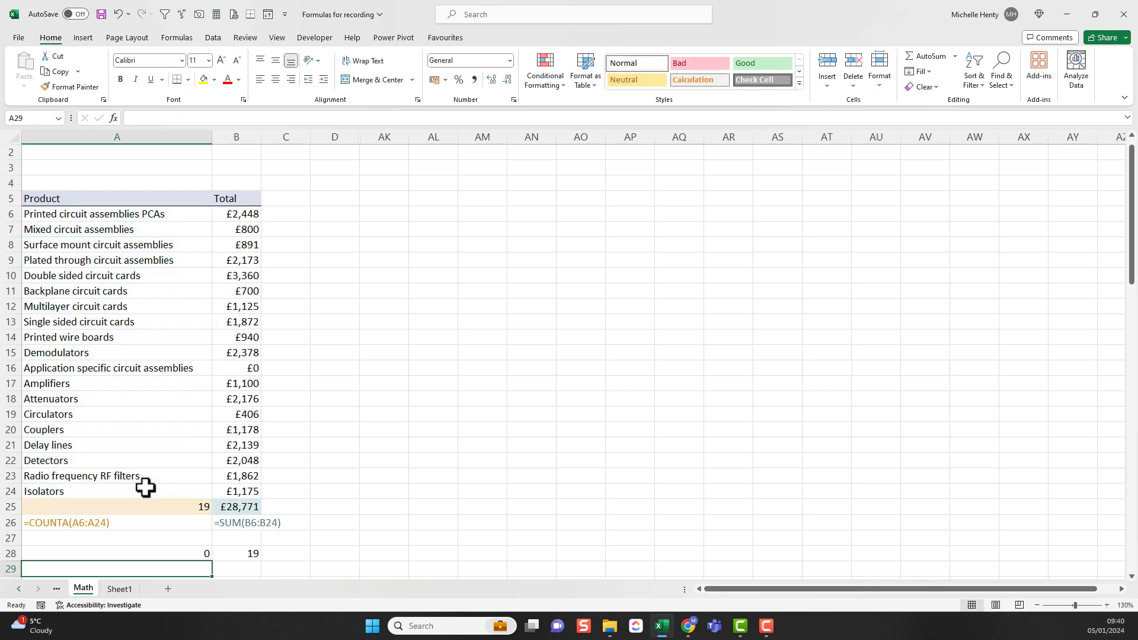
Step: Change the function in A28 to COUNTA so the formula reads =COUNTA(A6:A24)
click(162, 553)
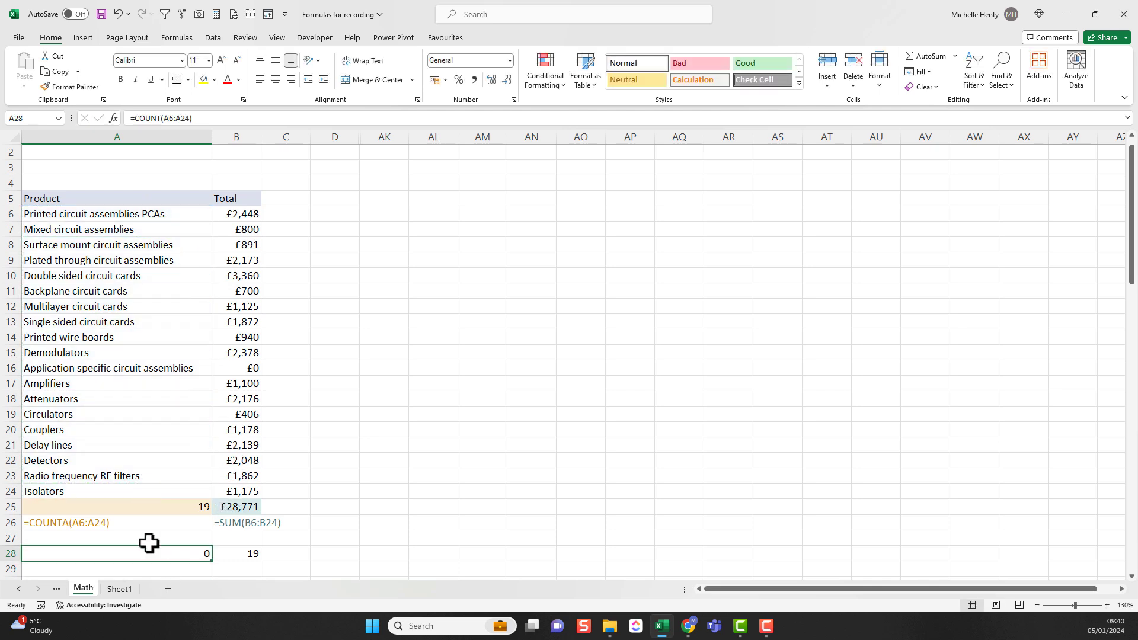
click(162, 118)
text(A)
key(Return)
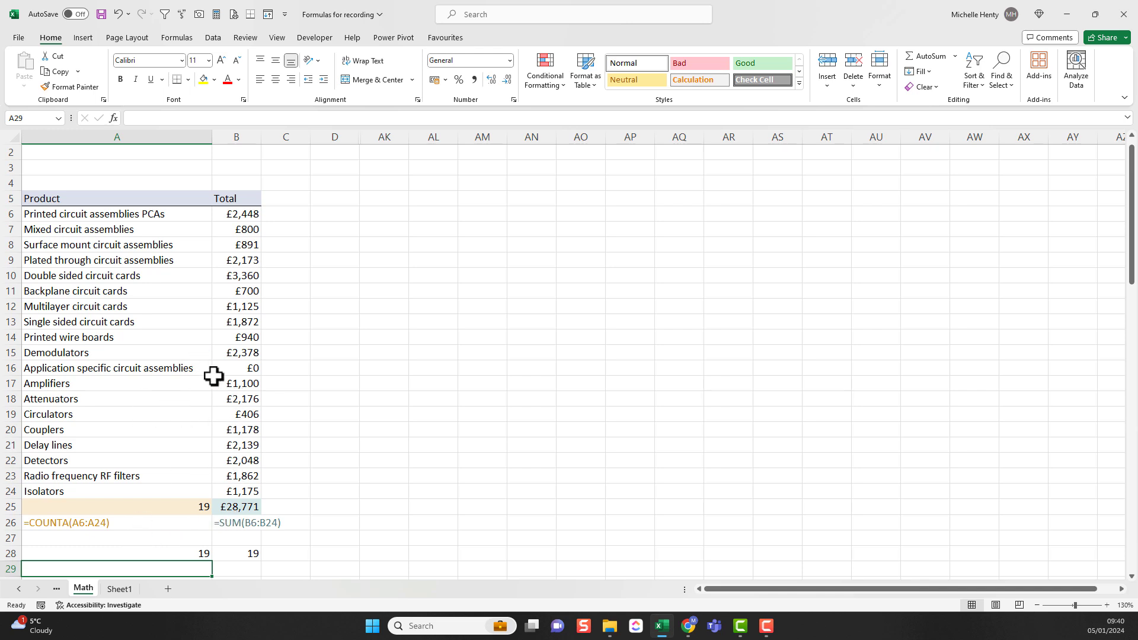
Step: Enter a COUNTA formula in B29 to count the filled cells in B6:B24
click(96, 524)
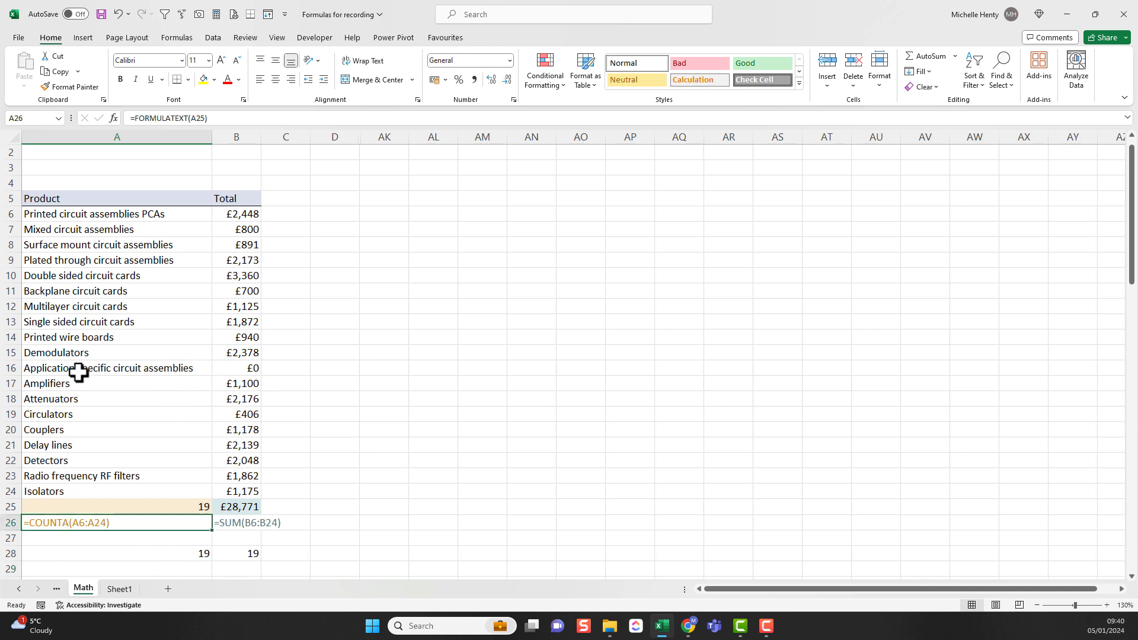
click(126, 259)
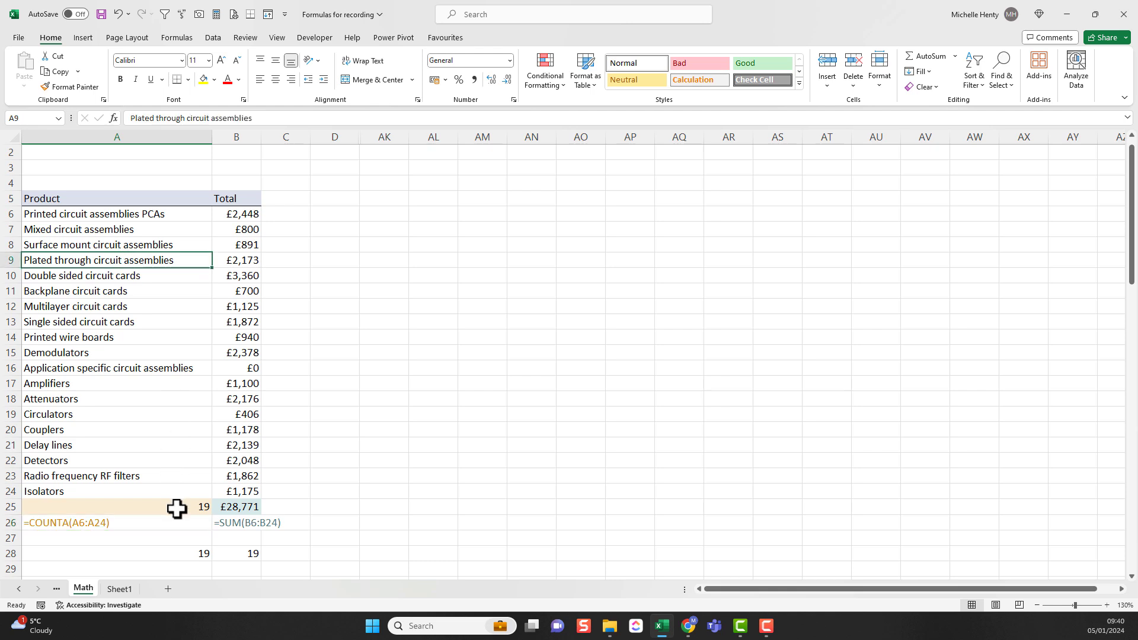
click(248, 570)
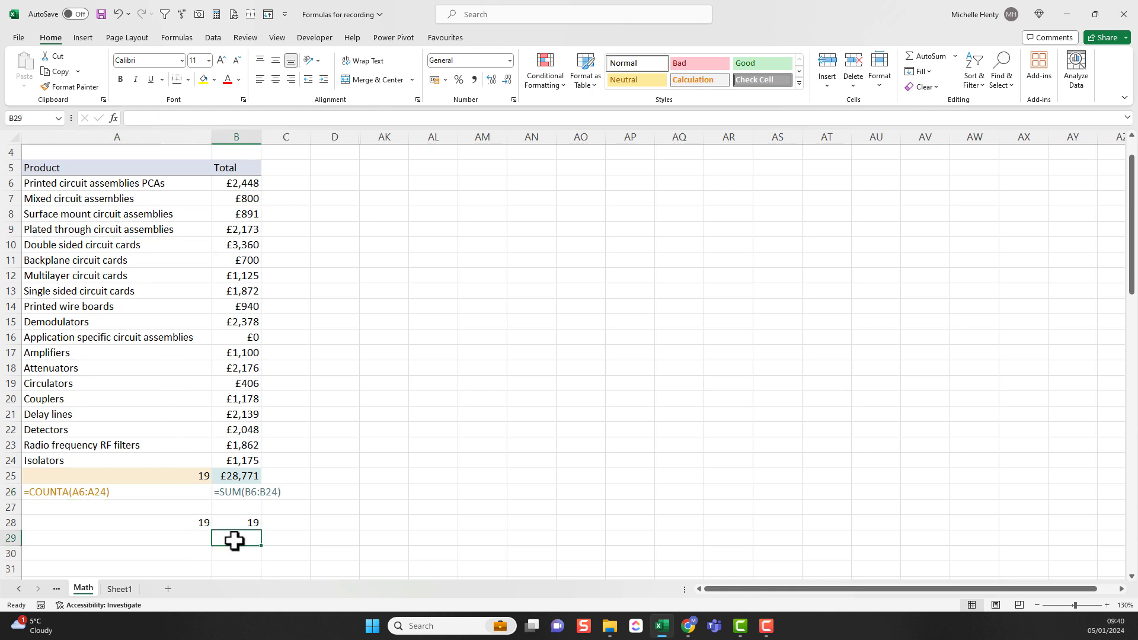
text(=counta()
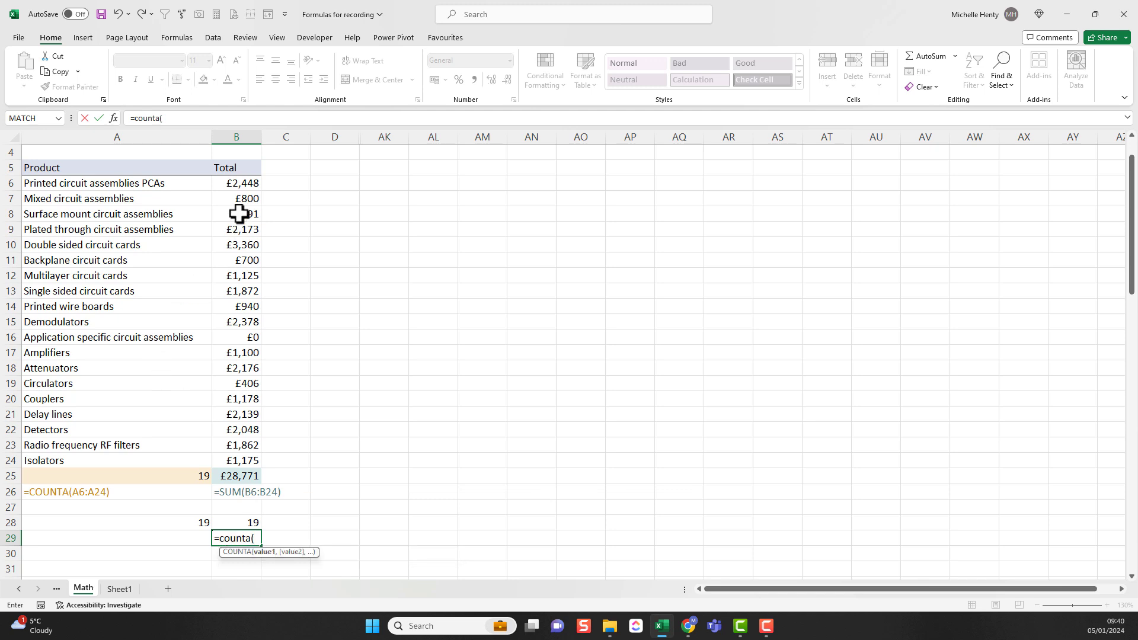
drag(245, 181, 252, 457)
key(Return)
click(226, 536)
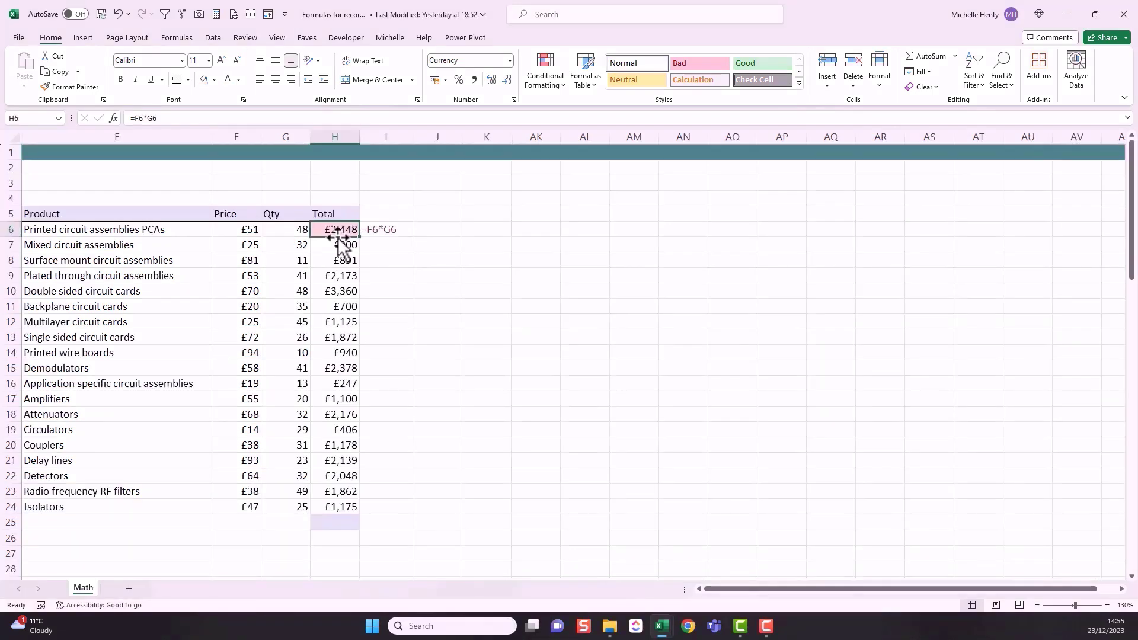
Step: Enter =F6*G6 in H6 to multiply price by quantity and fill the formula through H24
drag(178, 231, 175, 500)
drag(337, 230, 338, 507)
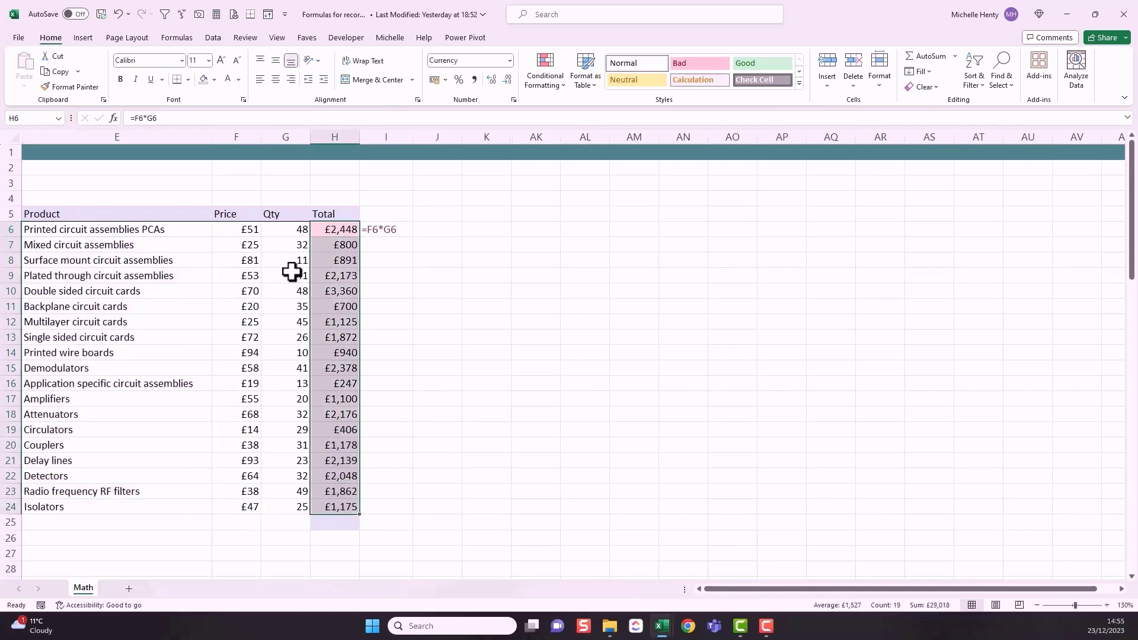
click(343, 230)
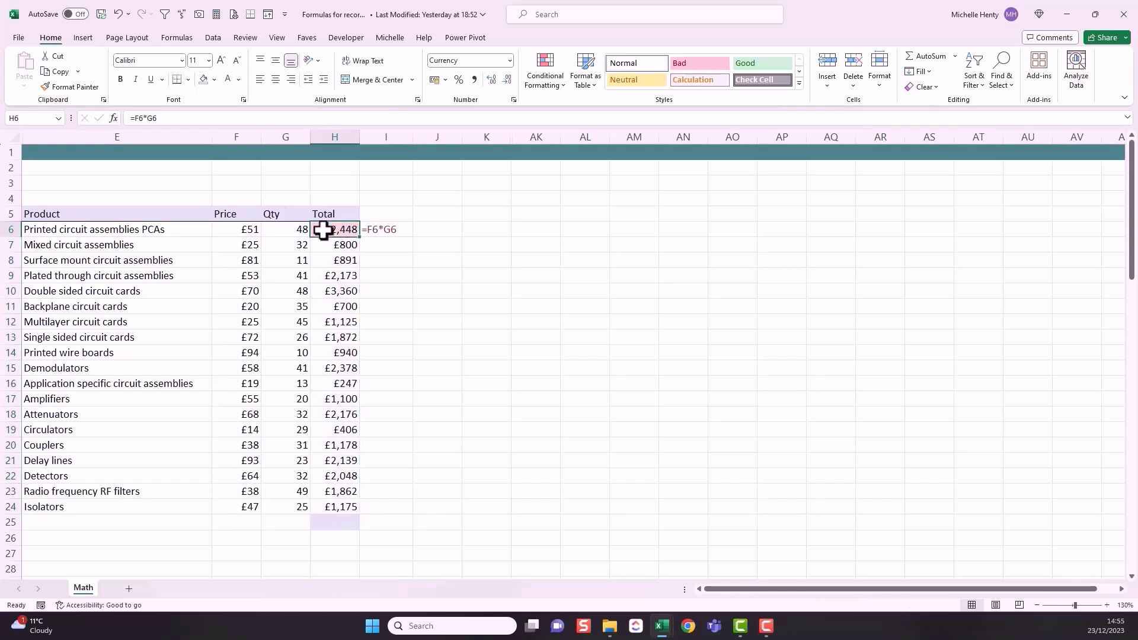
text(=)
click(247, 230)
text(*)
click(274, 230)
key(Return)
click(332, 229)
drag(359, 236, 355, 508)
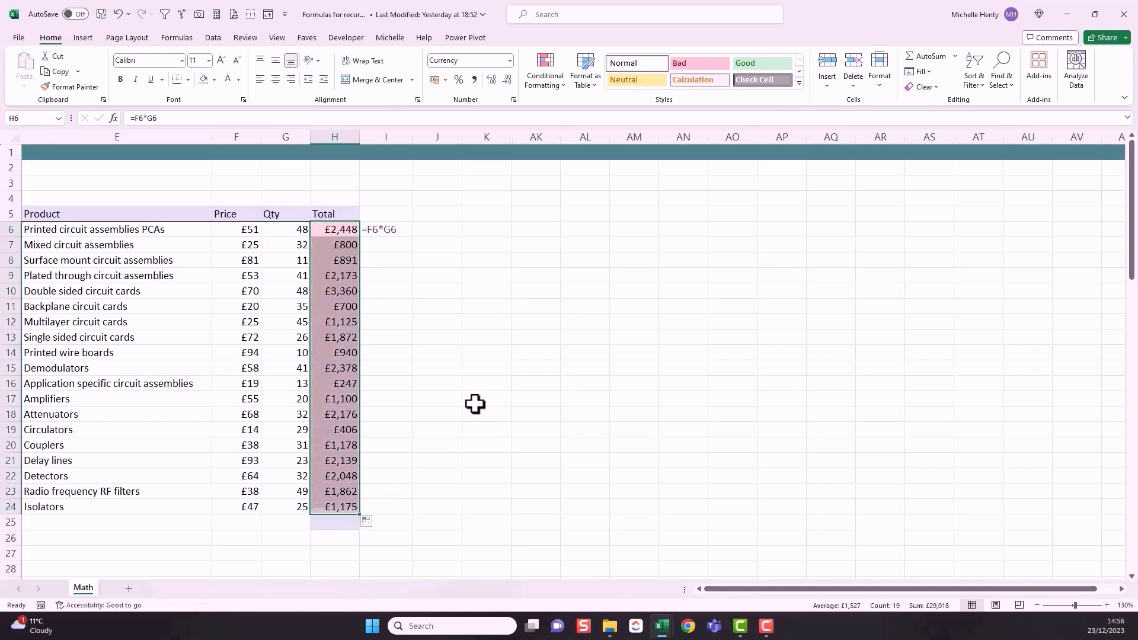
Step: Check the status bar average for H6:H24 and enter =SUM(H6:H24) in H25
drag(343, 233, 347, 507)
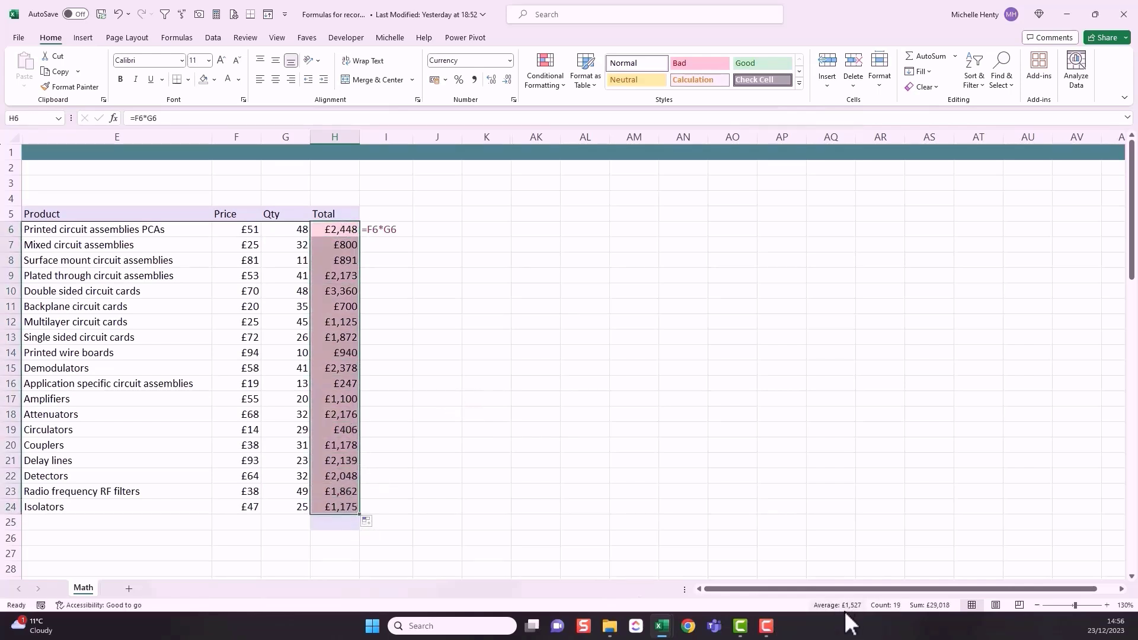
click(341, 523)
text(=)
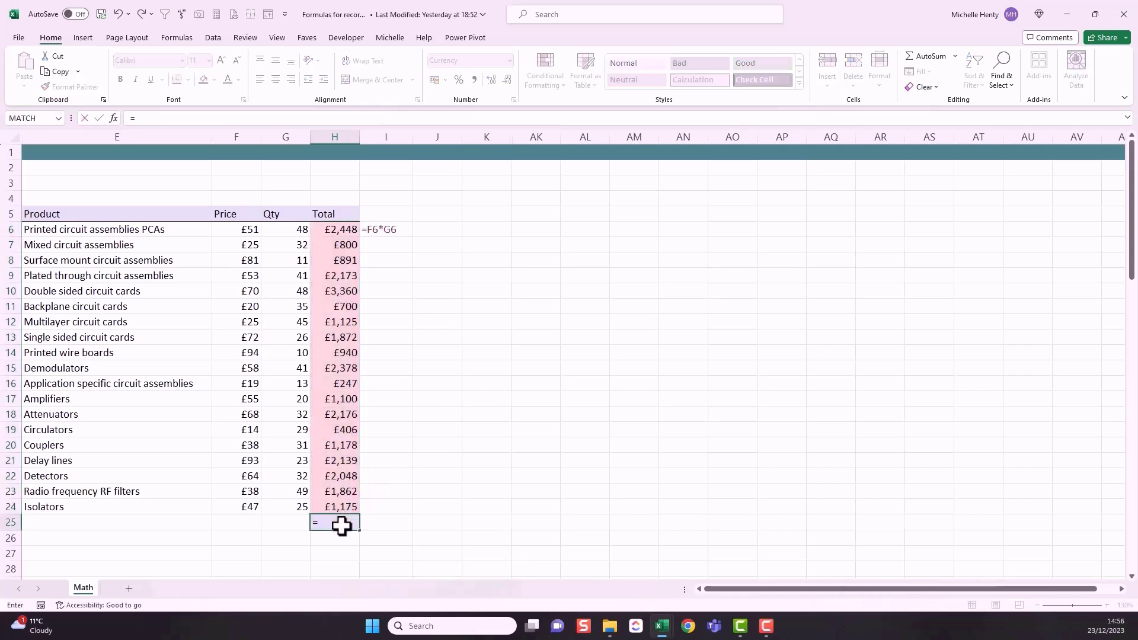
text(sum()
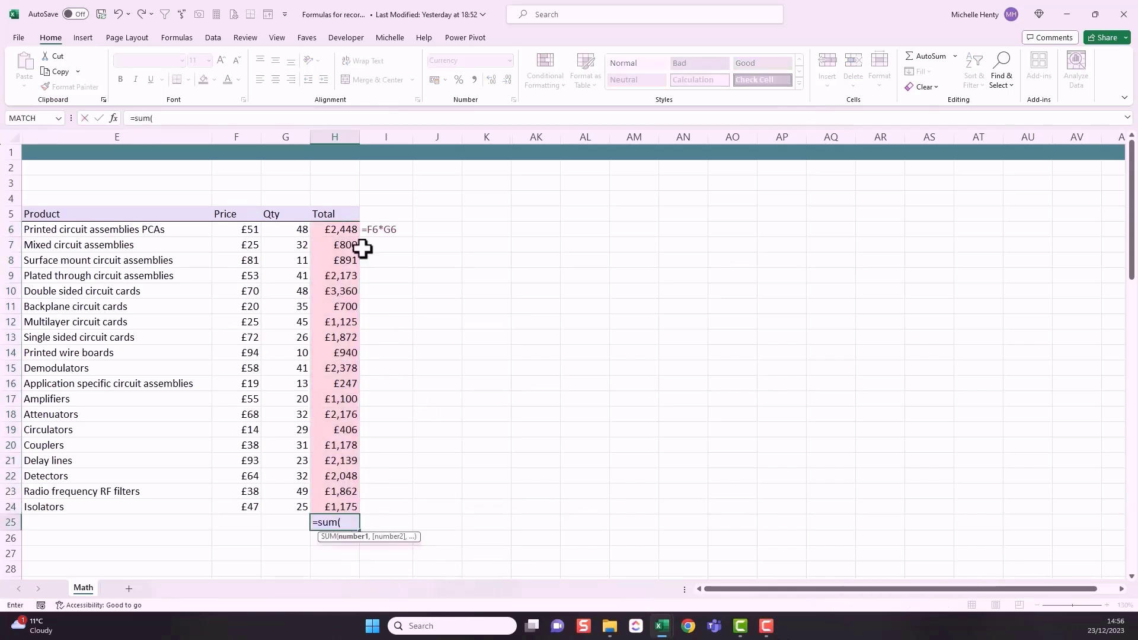
drag(338, 229, 338, 508)
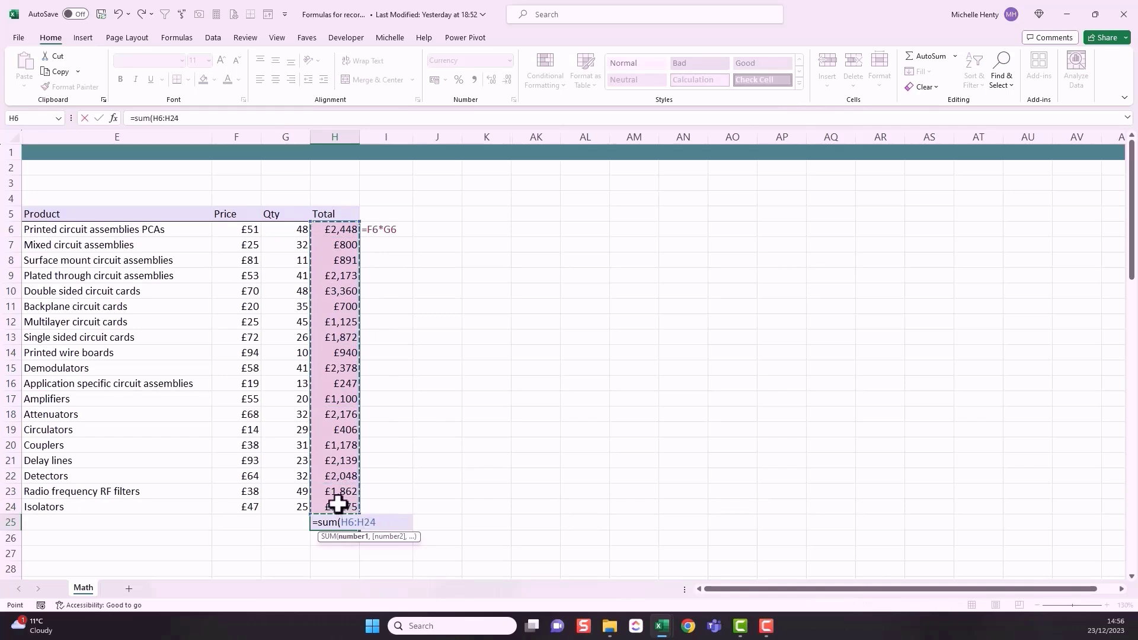
key(Return)
Step: Enter =COUNT(G6:G24) in G25 to count the quantities
click(287, 523)
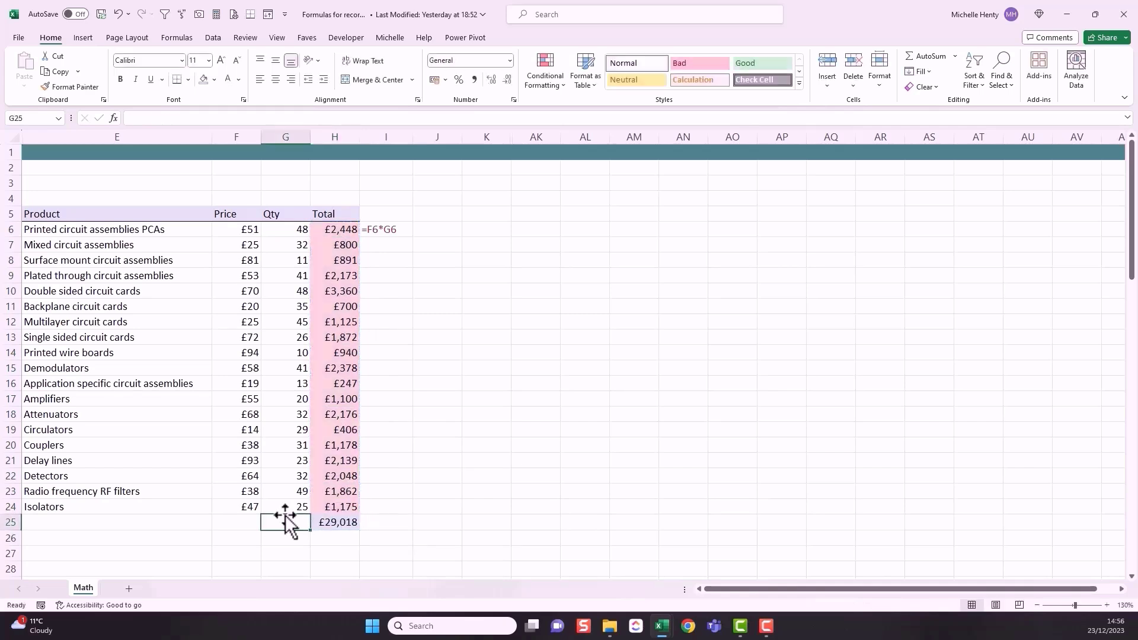
text(=count()
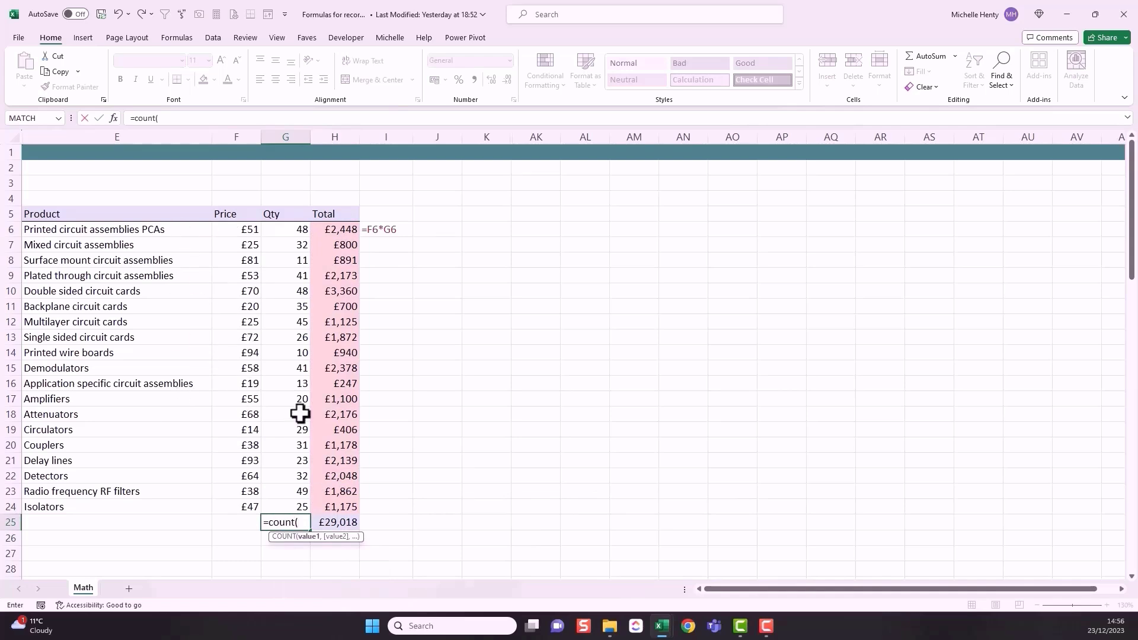
drag(297, 229, 296, 508)
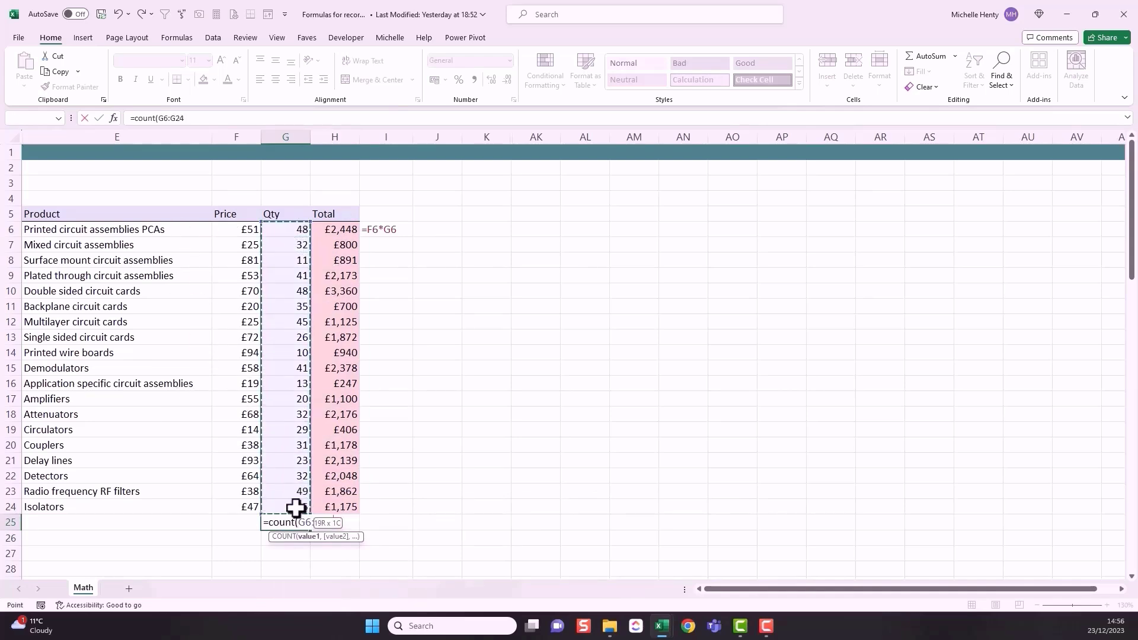
key(Return)
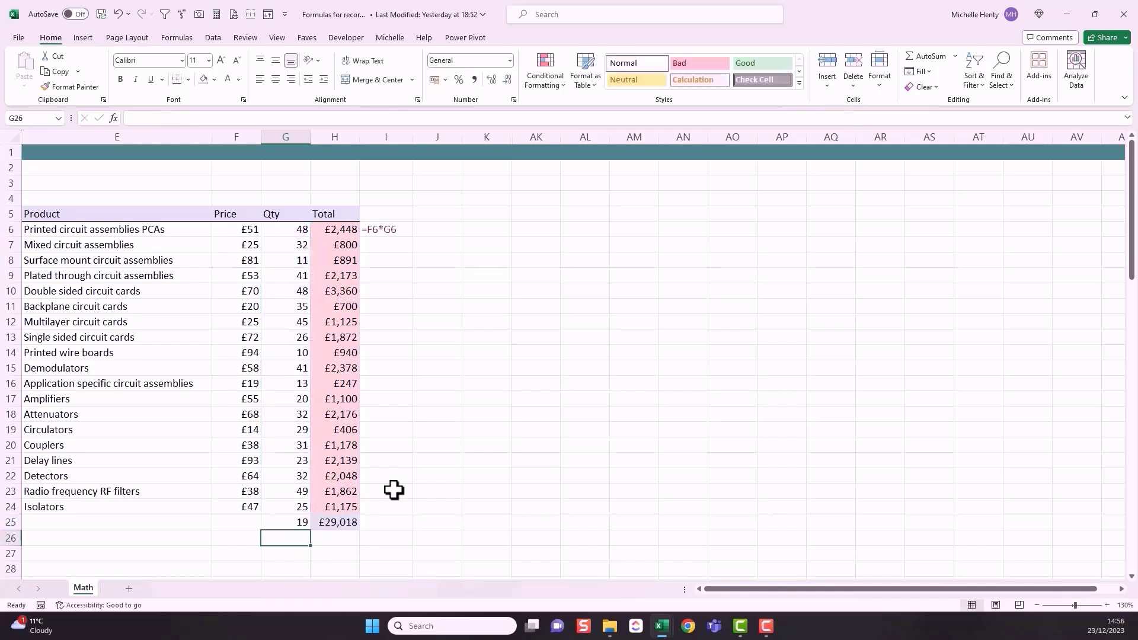
Step: Enter =H25/G25 in I25 to work out the average by dividing the sum by the count
click(394, 520)
text(=)
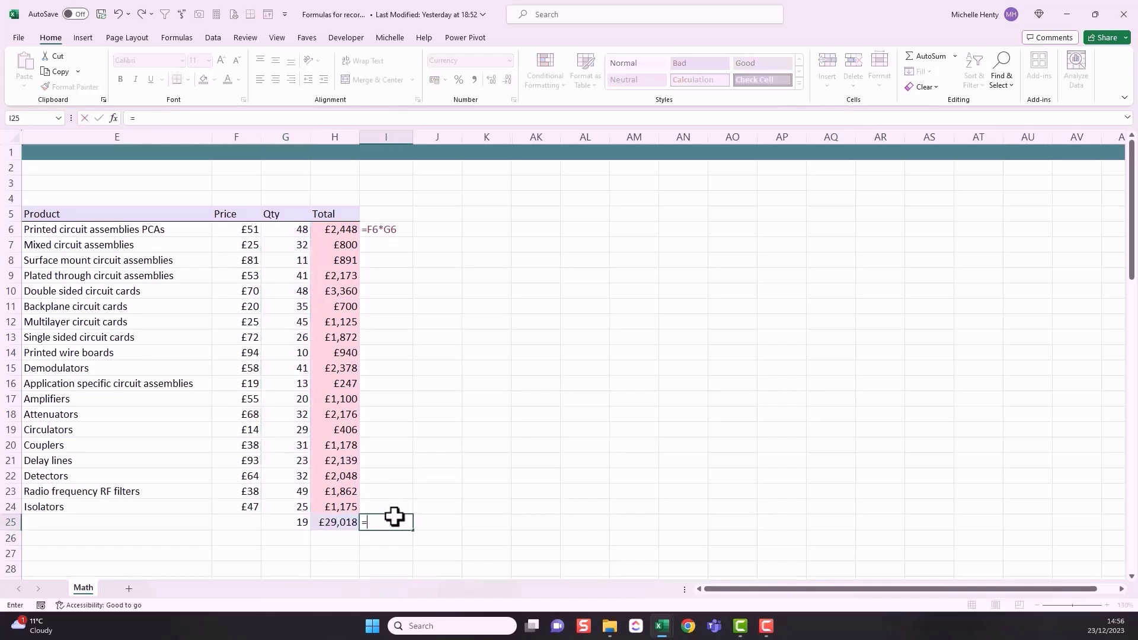
click(328, 524)
text(/)
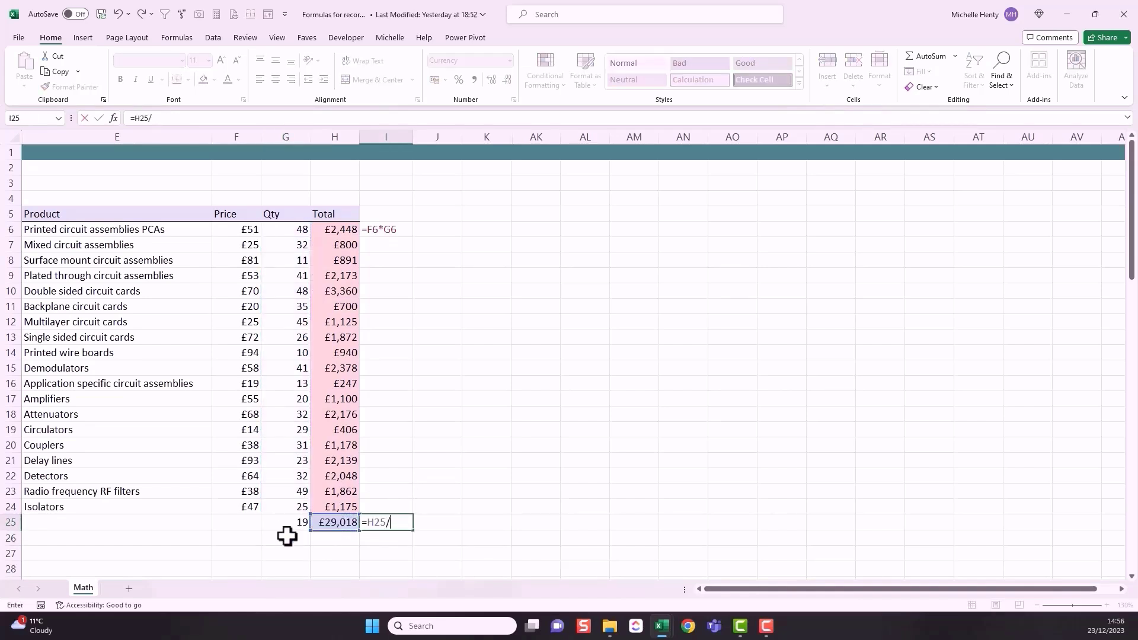
click(287, 523)
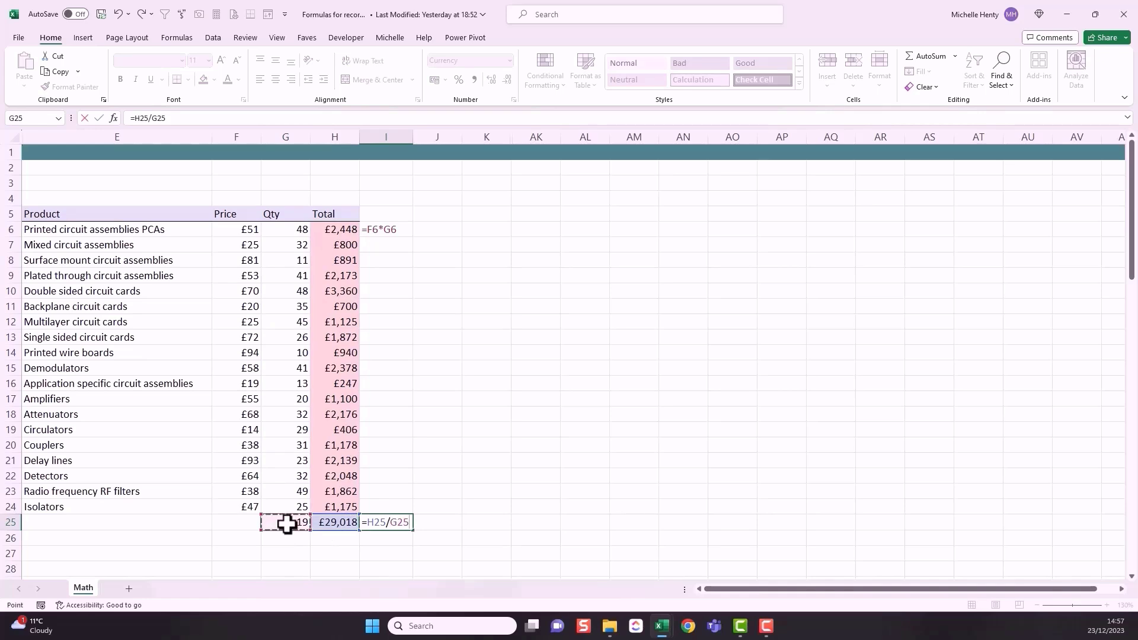
key(Return)
click(398, 523)
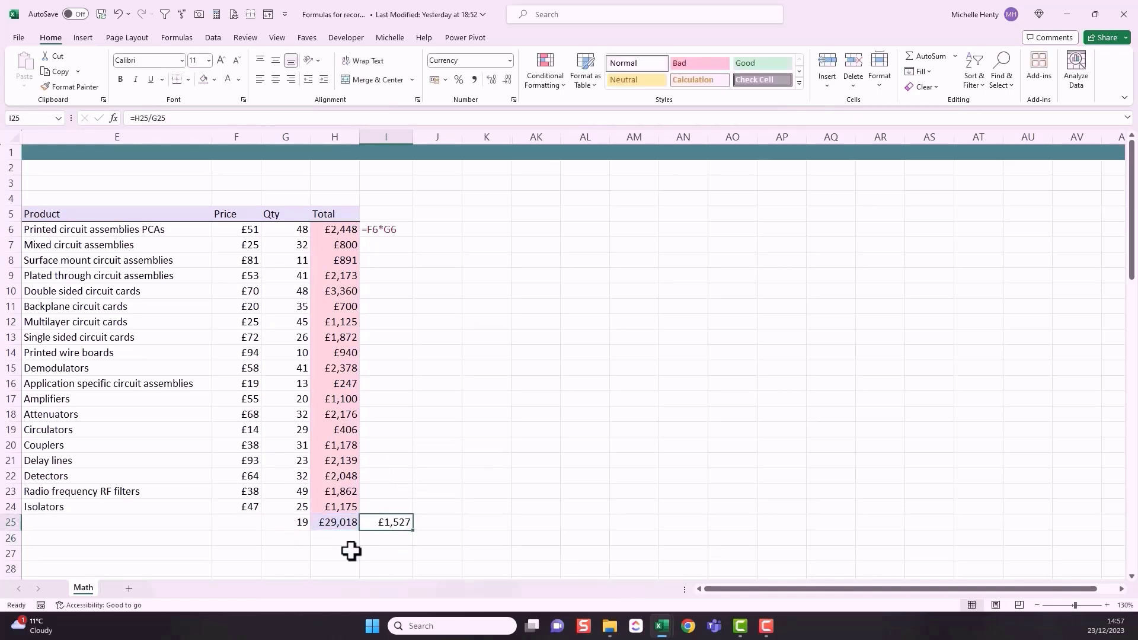
Step: Clear G25:I25 and enter =AVERAGE(H6:H24) in H25 to average the totals directly
drag(305, 523, 362, 521)
key(Delete)
click(341, 522)
text(=)
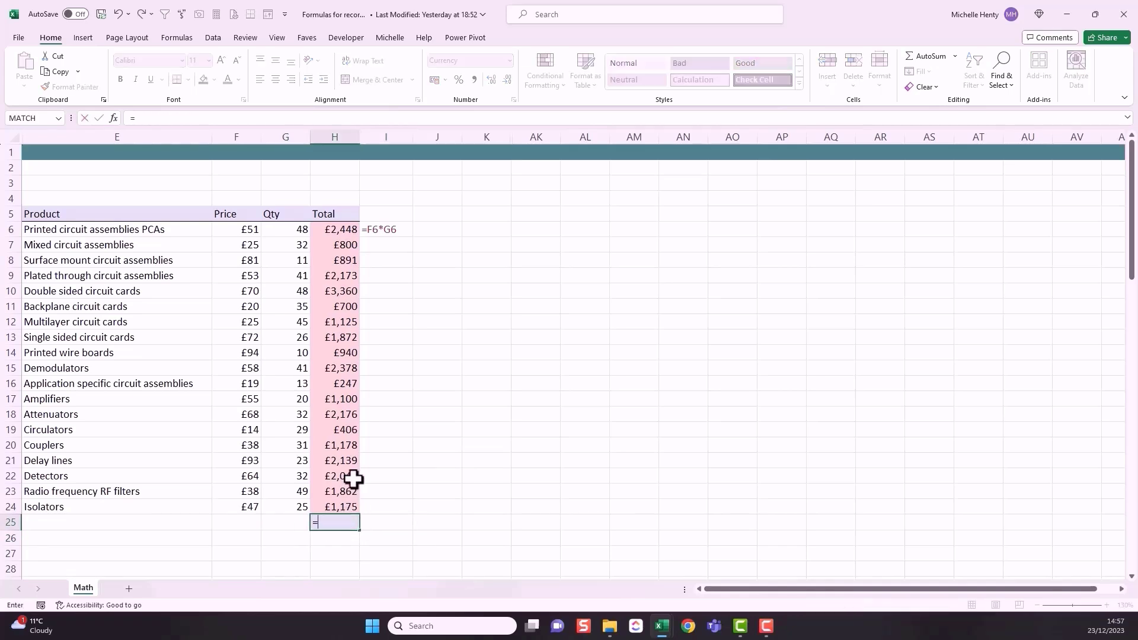
text(ave)
double_click(368, 546)
drag(341, 229, 336, 501)
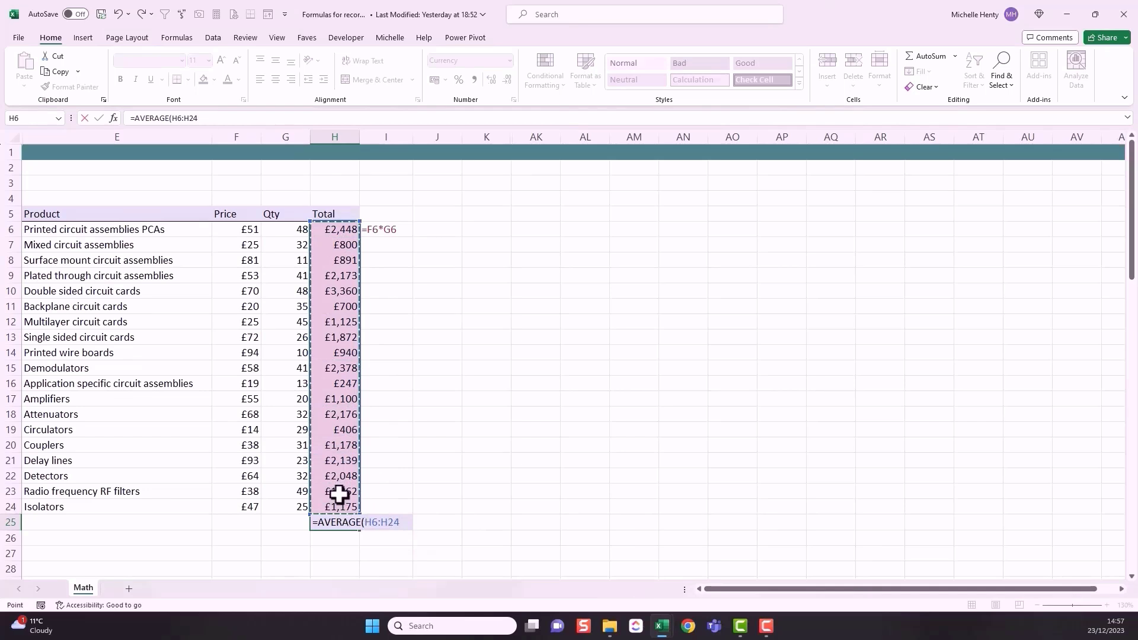
key(Return)
click(343, 520)
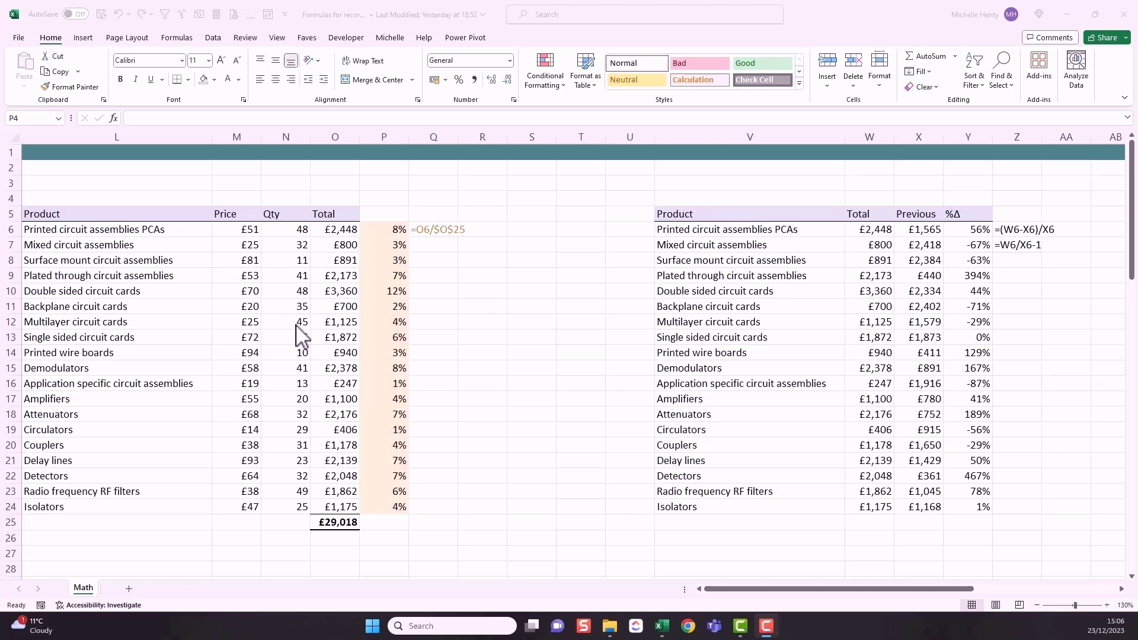
Step: Examine the product totals in column O, the grand total in O25 and the percentage-of-total formulas in column P
drag(162, 227, 325, 500)
drag(346, 230, 341, 509)
click(338, 523)
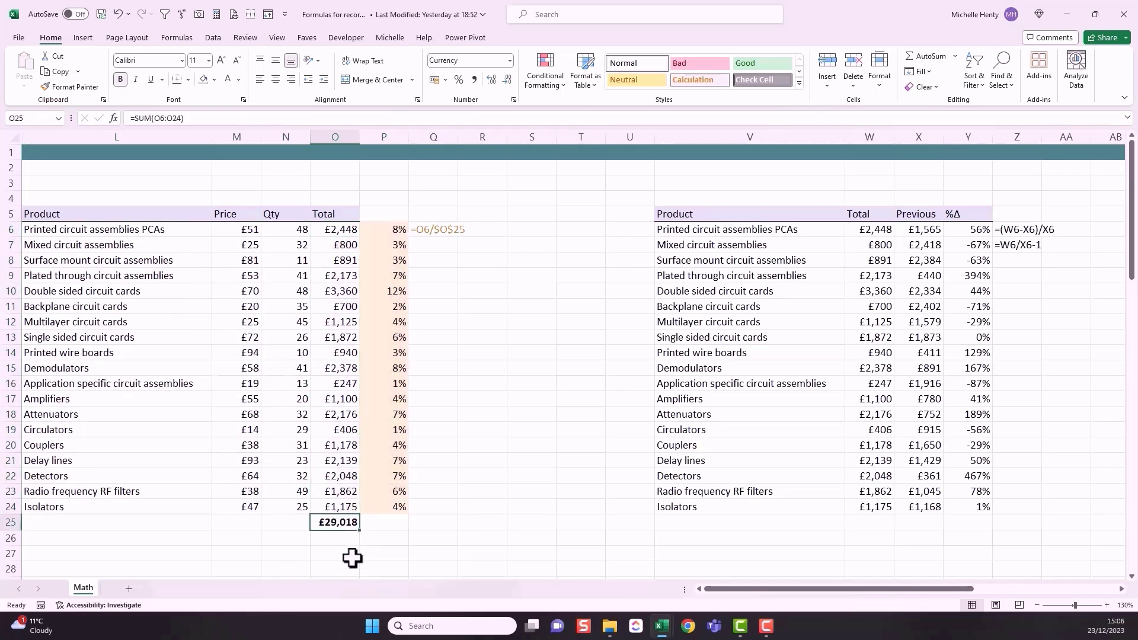
click(383, 233)
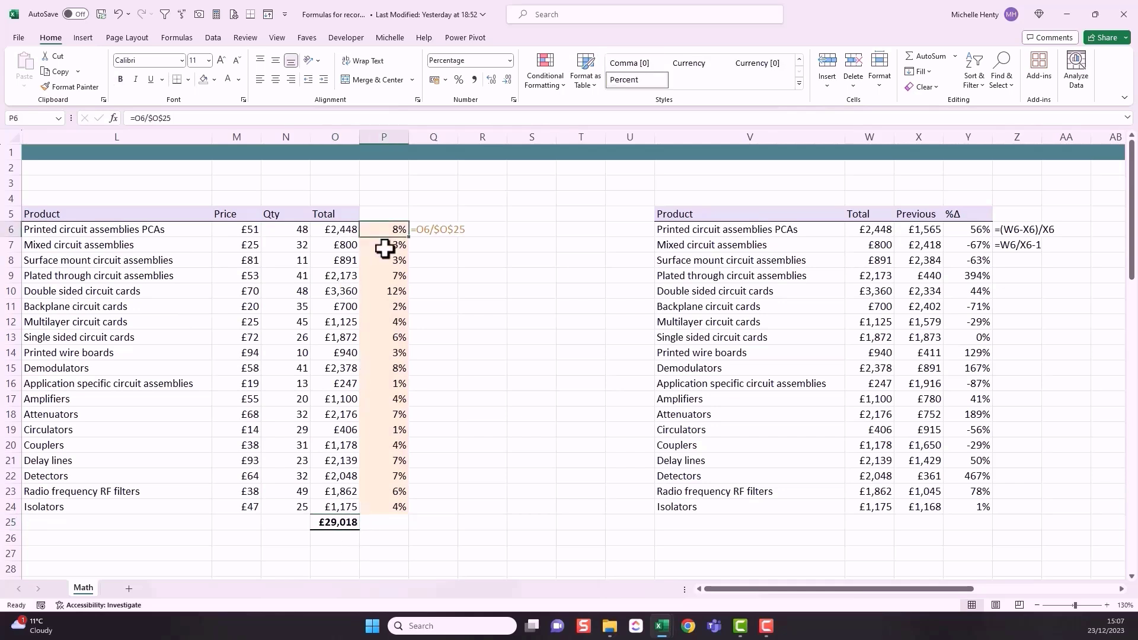
click(336, 524)
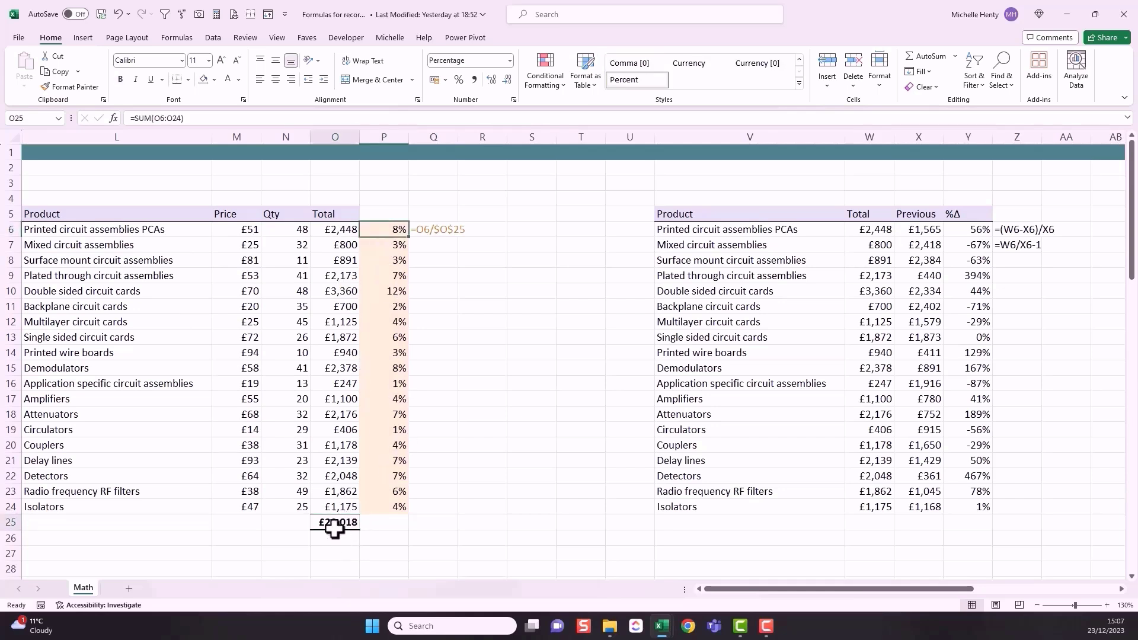
click(338, 293)
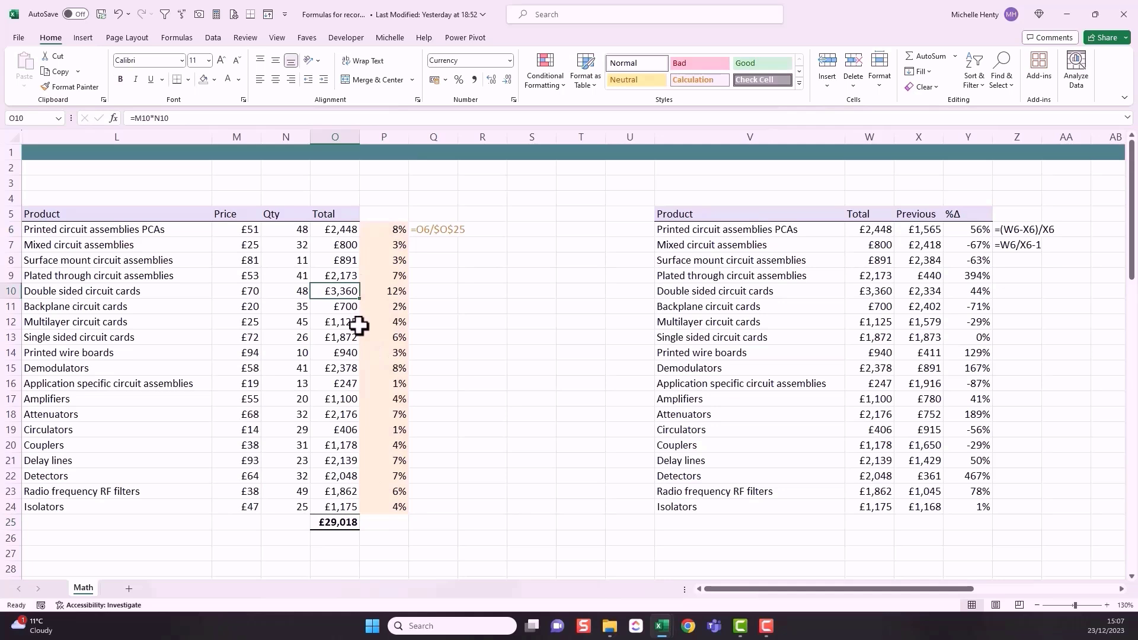
click(402, 290)
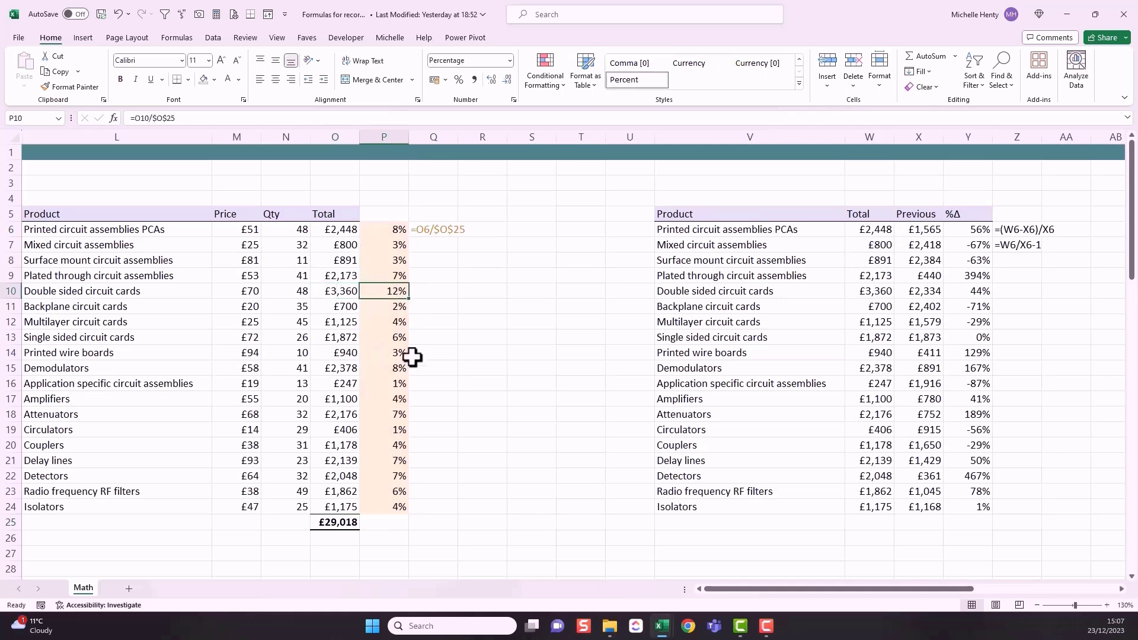
click(335, 386)
click(348, 430)
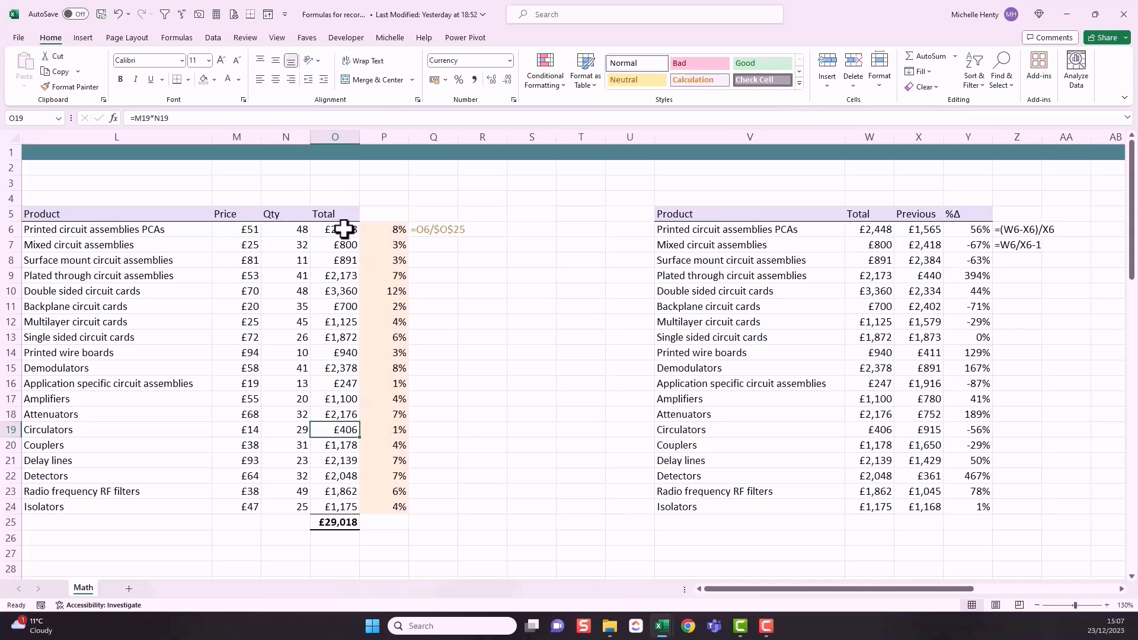
click(339, 230)
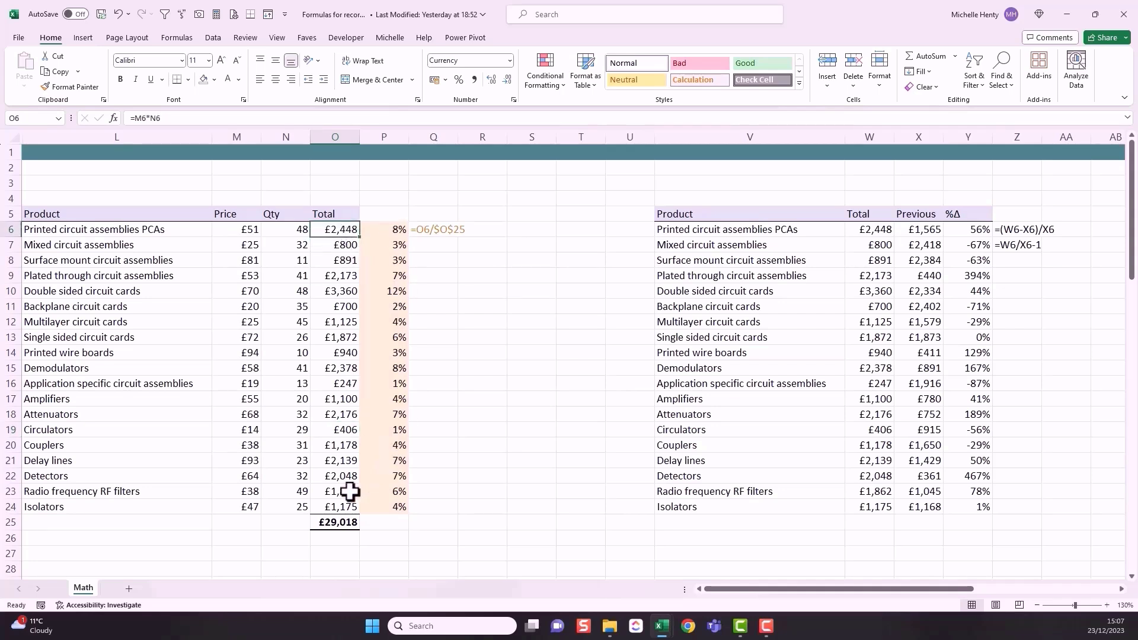
click(336, 522)
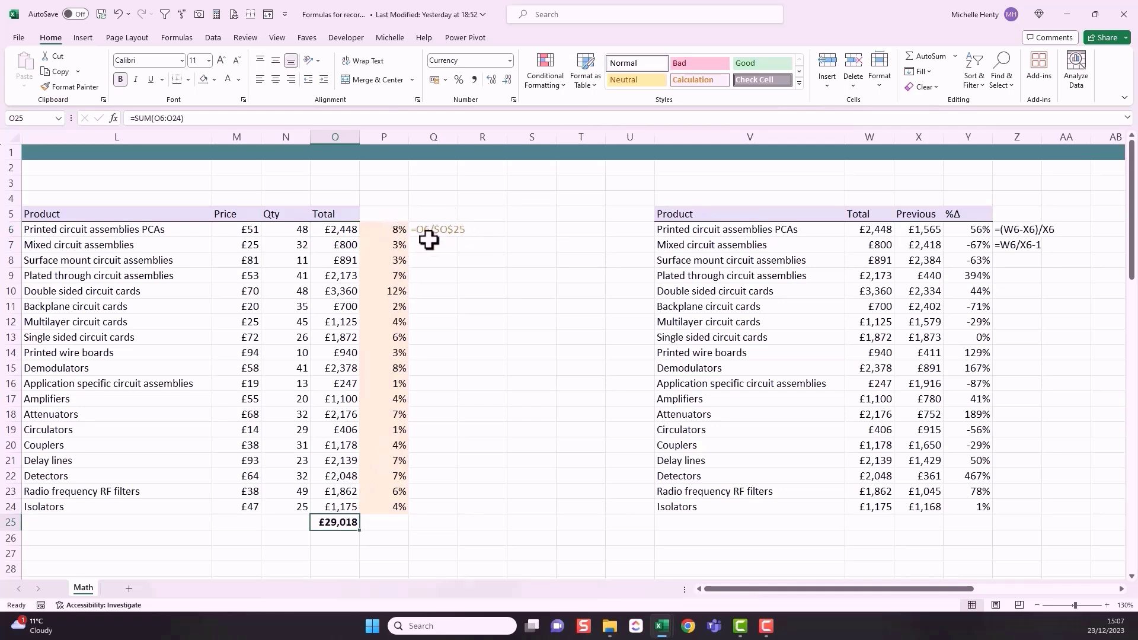
Step: Clear P6:P24, enter the percentage-of-total formula =O6/$O$25 in P6 and fill it down to P24
drag(401, 231, 394, 508)
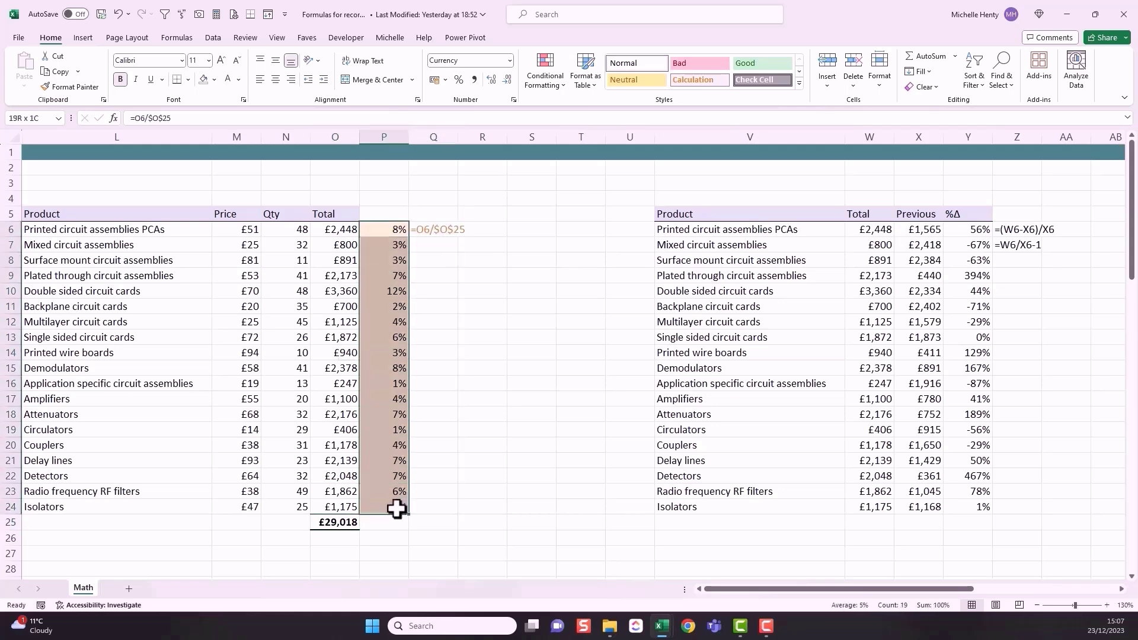
key(Delete)
click(380, 229)
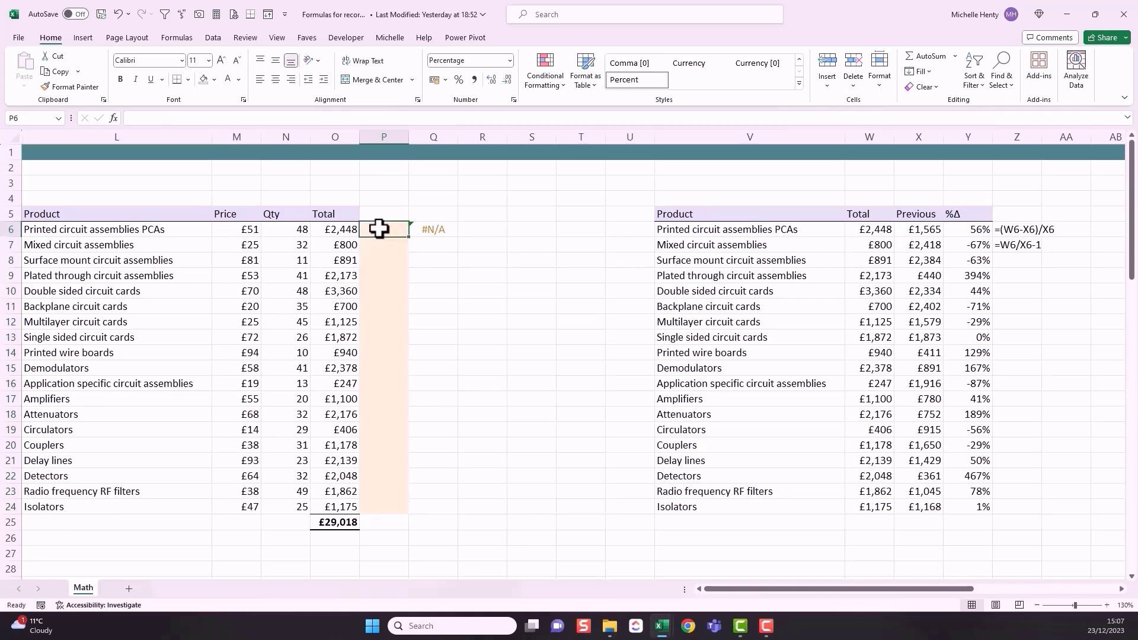
text(=)
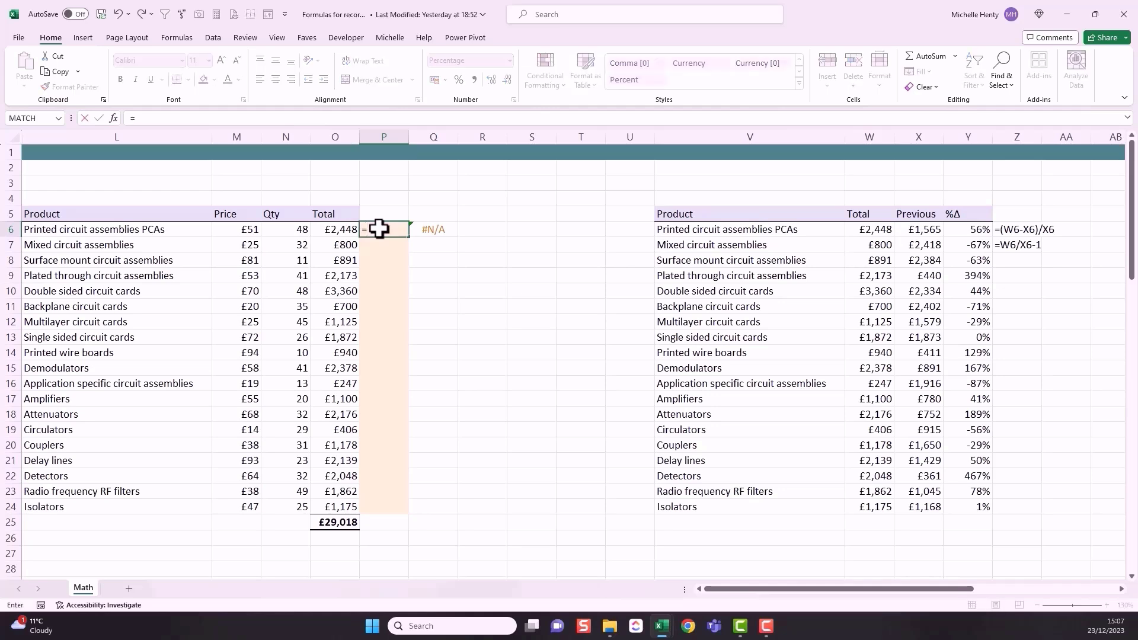
click(326, 229)
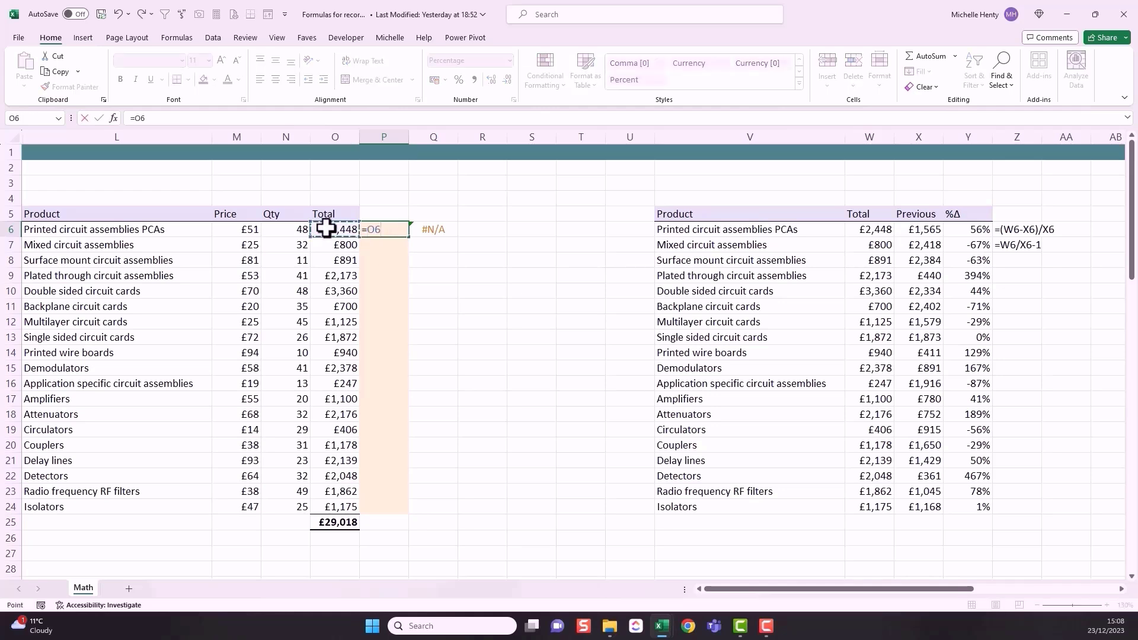
text(/)
click(331, 523)
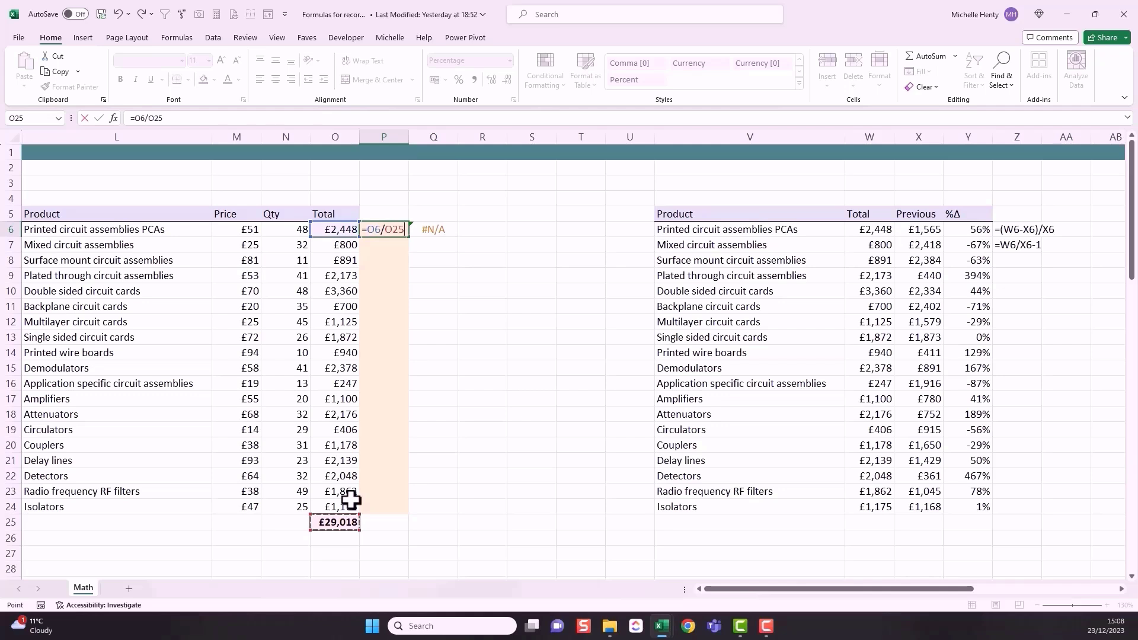
key(F4)
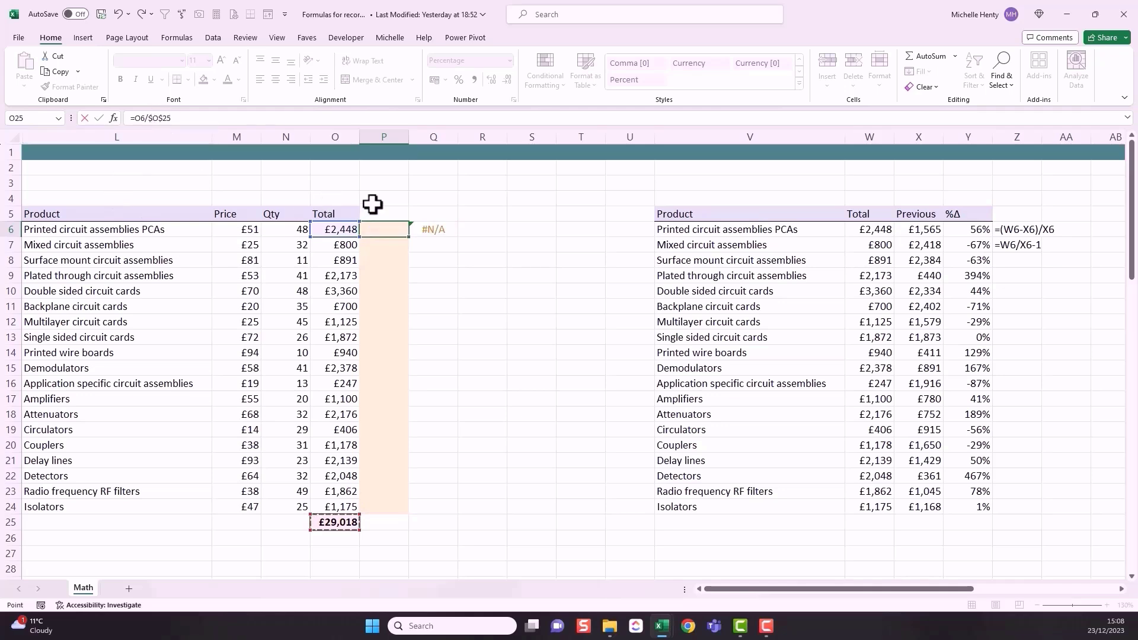
key(Return)
click(388, 229)
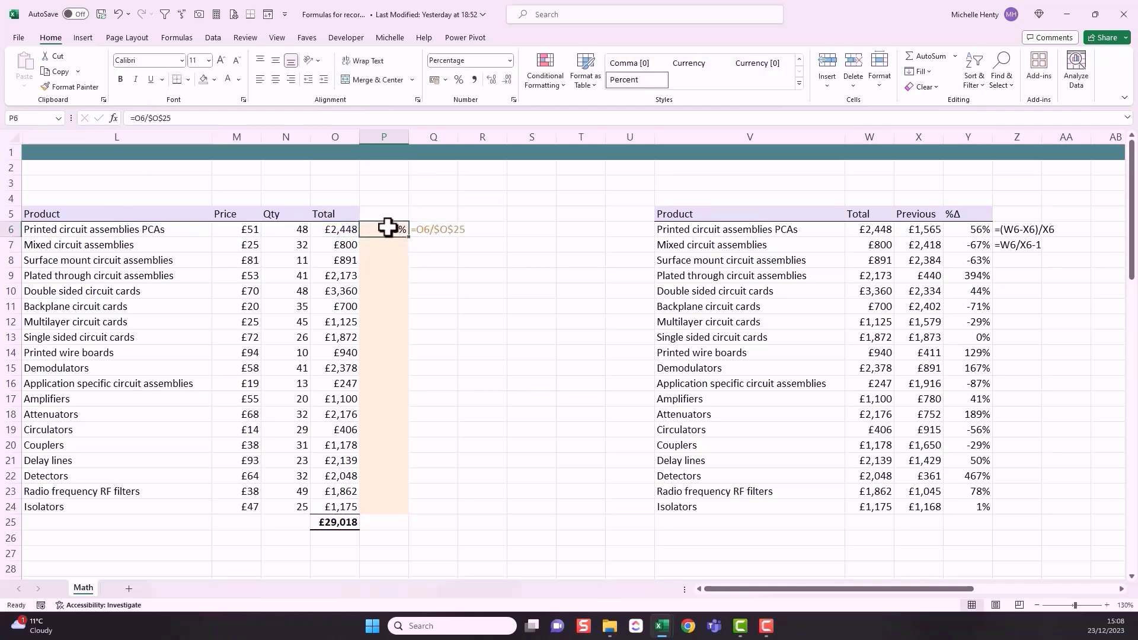
drag(409, 239, 414, 518)
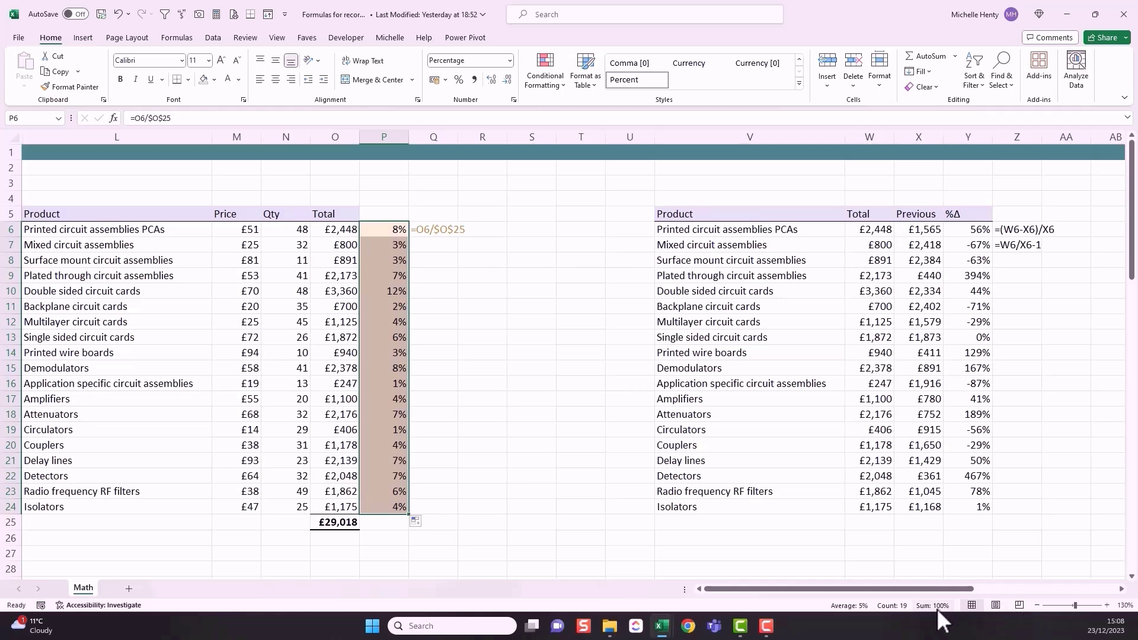
Step: Compare the product totals in O10 and O16 with their percentage shares in column P
click(334, 291)
click(382, 295)
click(340, 292)
click(366, 384)
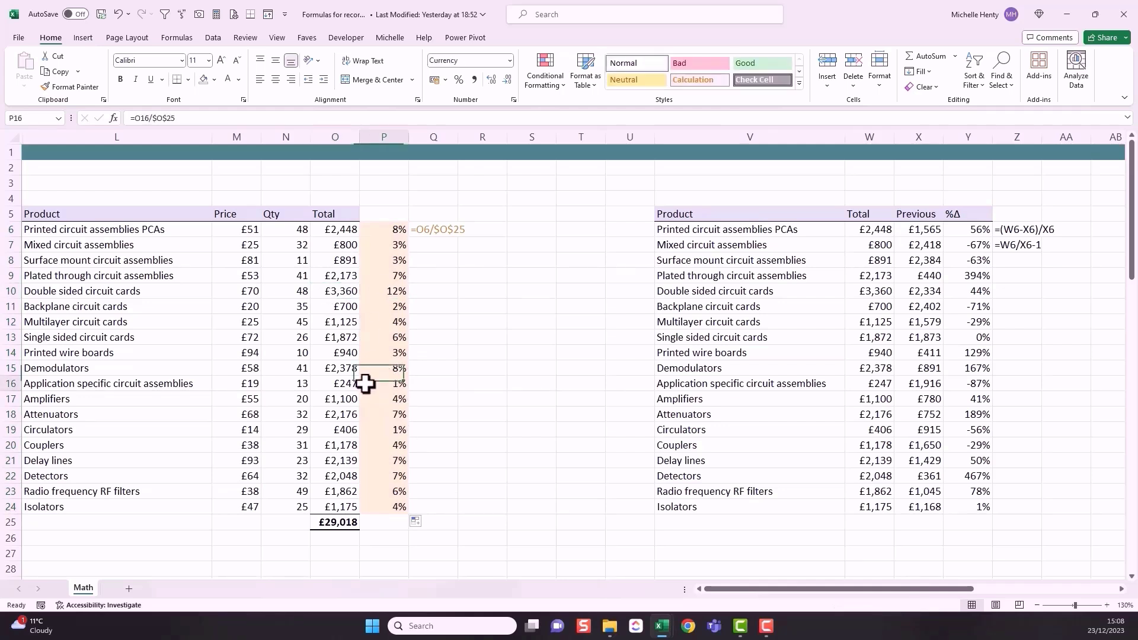
click(332, 385)
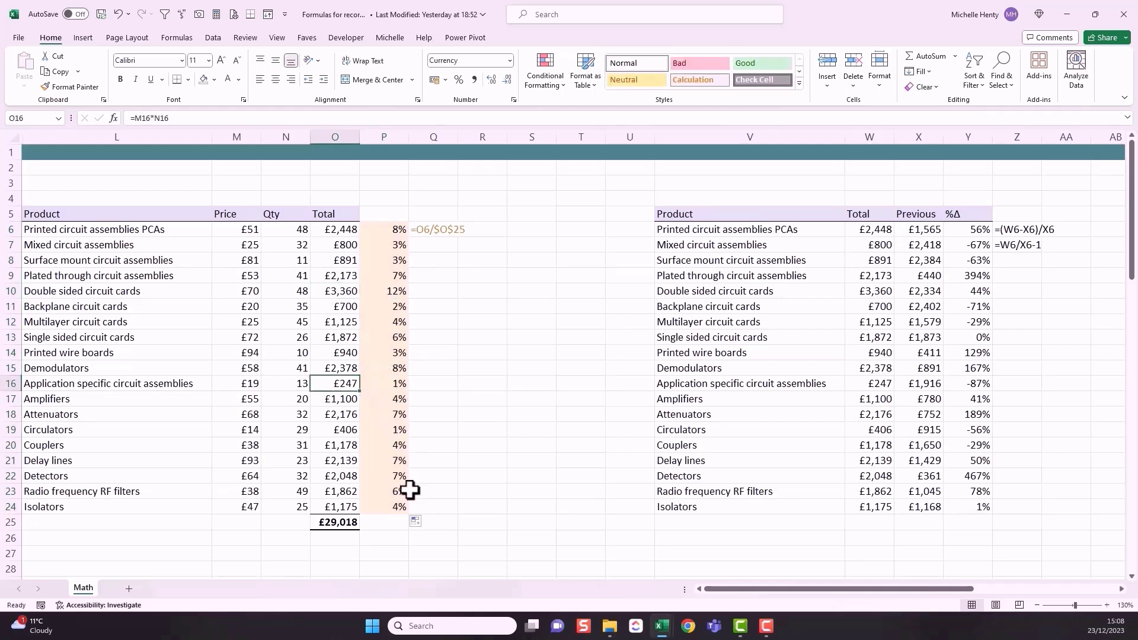
Step: Examine which cells the formulas in P6, P13 and P17 reference, comparing the row total with the grand total
click(389, 228)
click(176, 118)
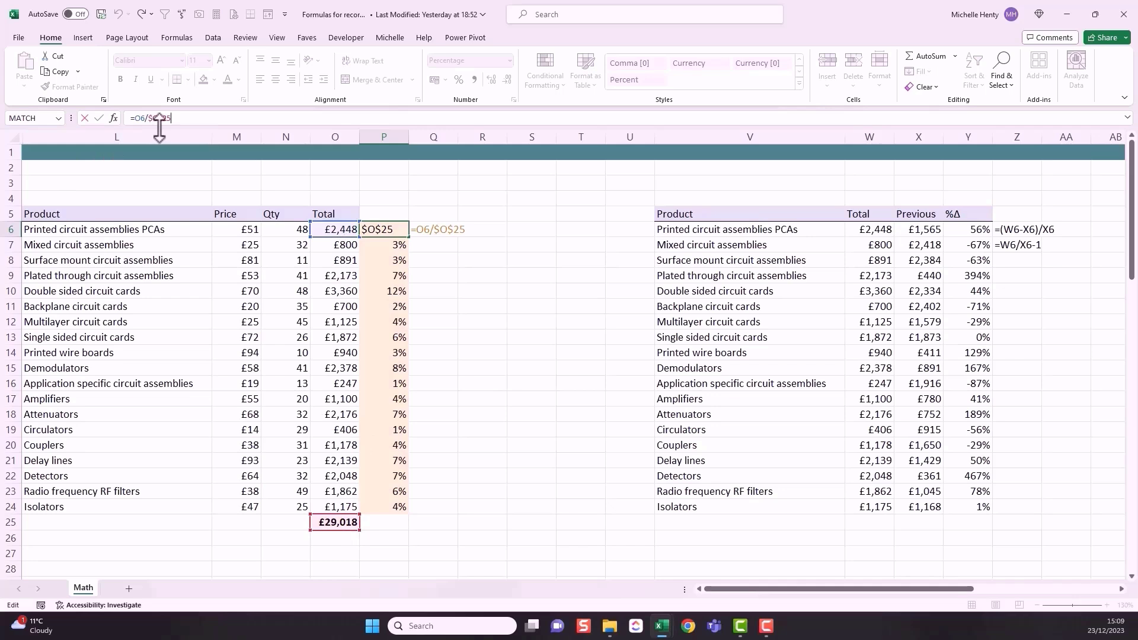
key(ctrl+Return)
click(392, 339)
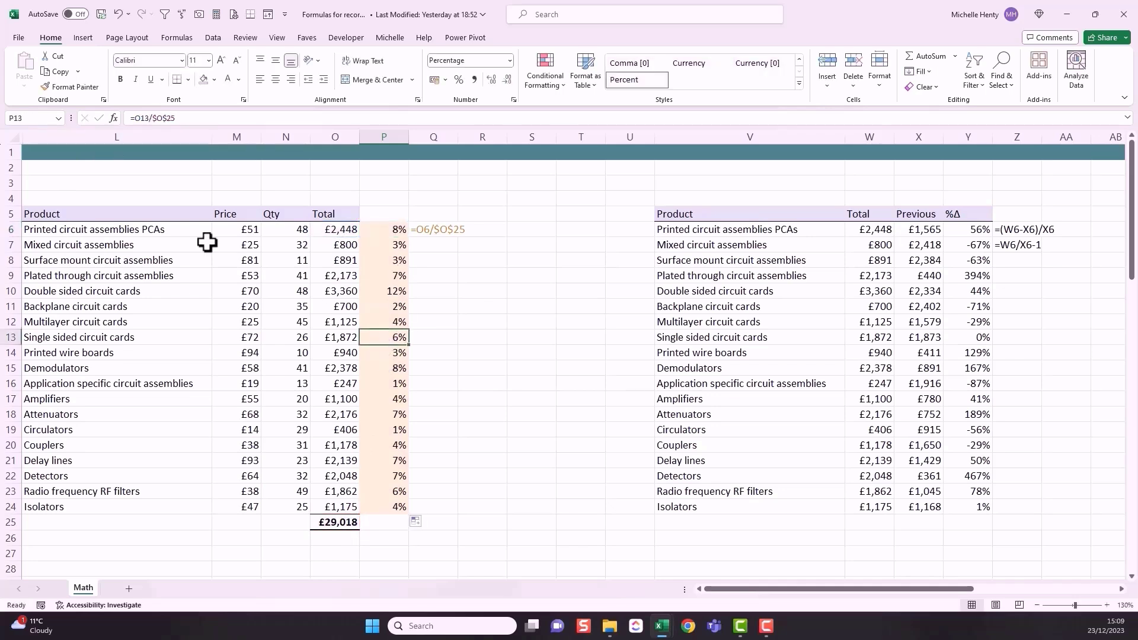
click(171, 116)
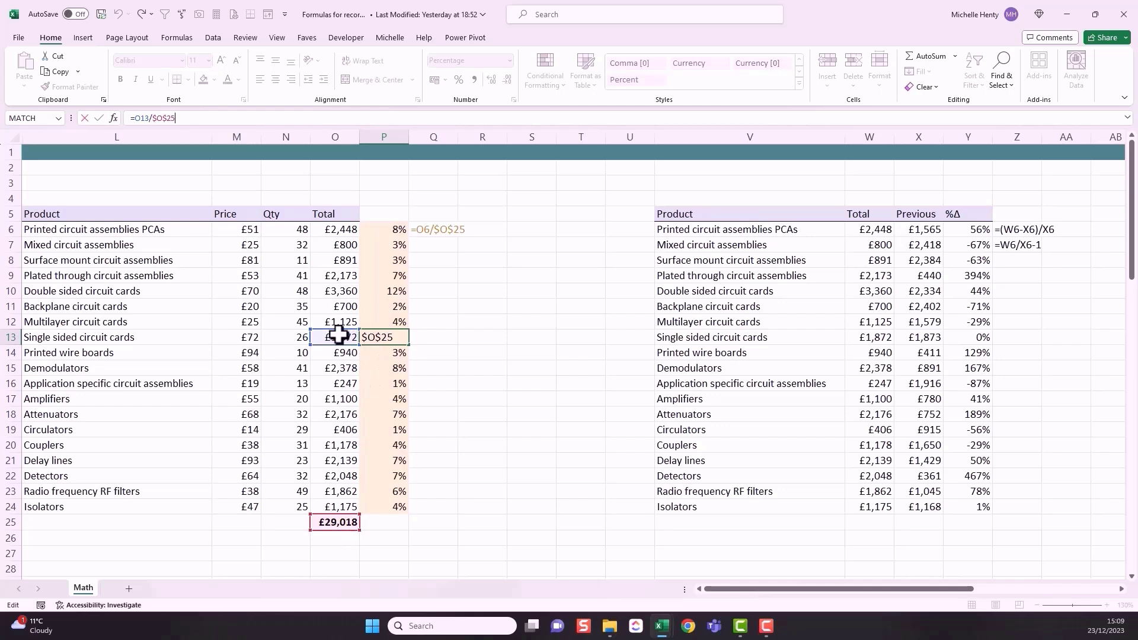
key(Return)
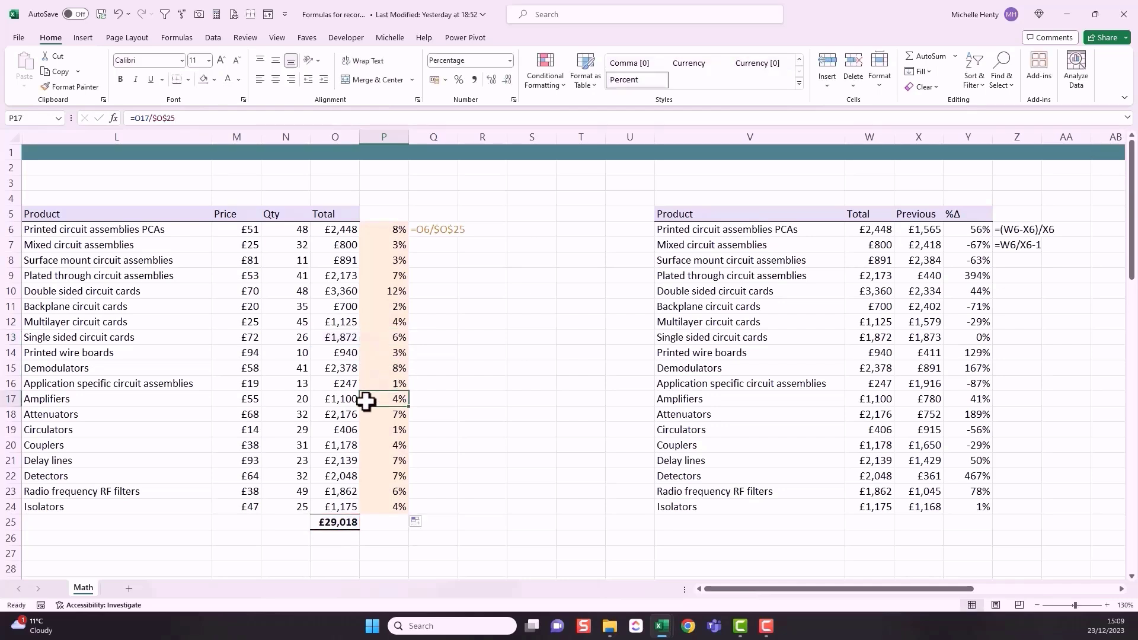
click(340, 398)
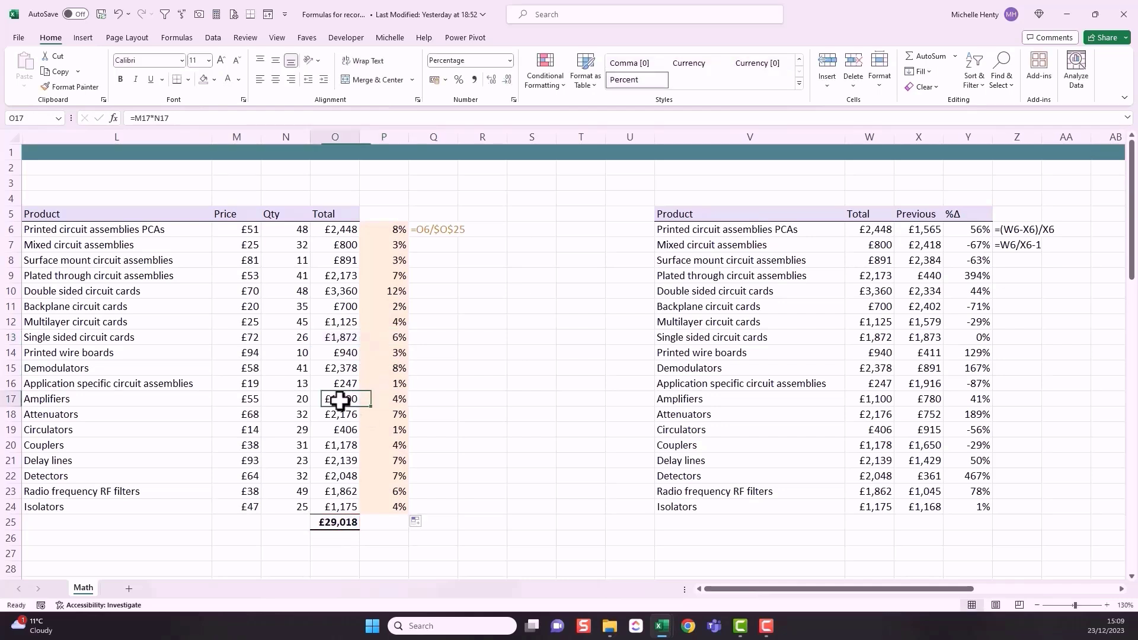
click(385, 399)
key(F2)
key(Escape)
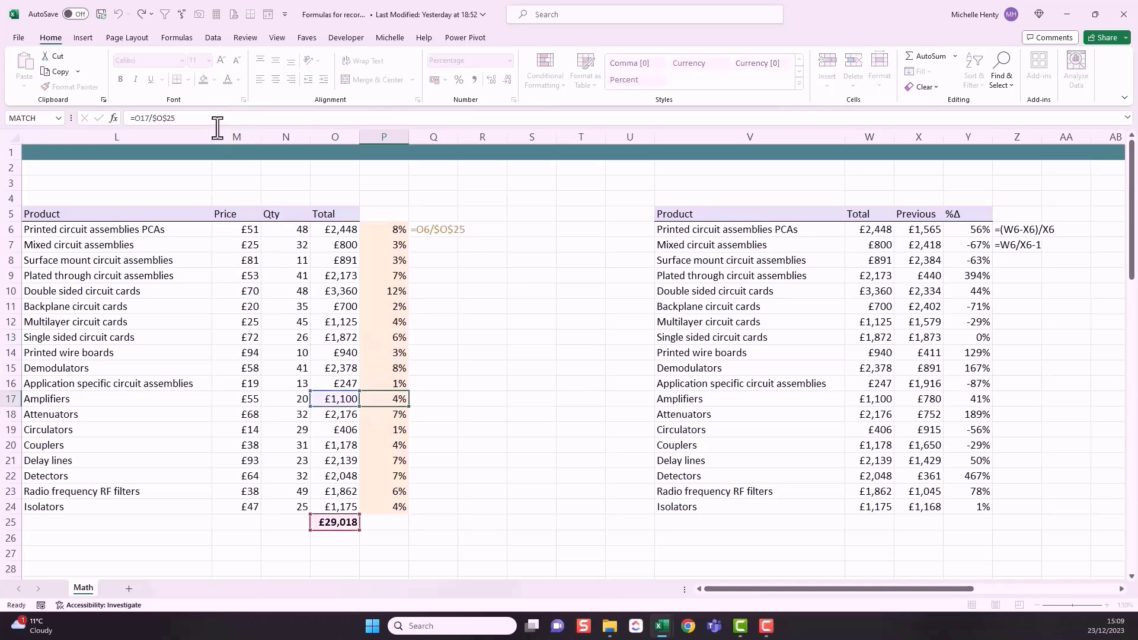
Step: Compare the formula in P6 with those further down in P7, P8, P9 and P12 to see which reference changes
click(377, 229)
click(254, 118)
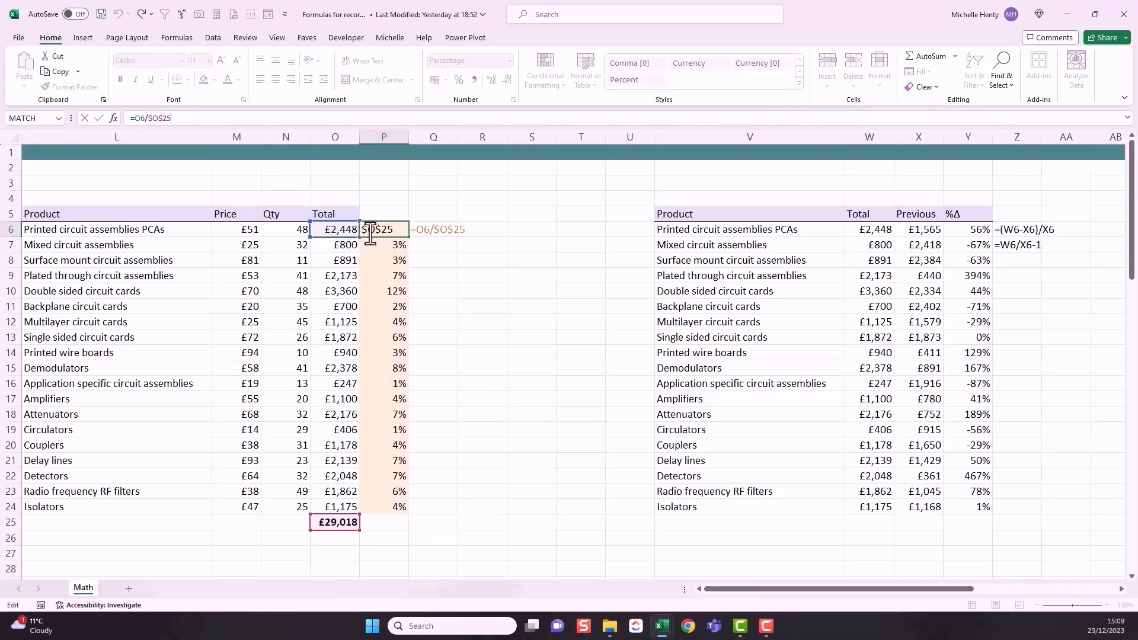
key(ctrl+Return)
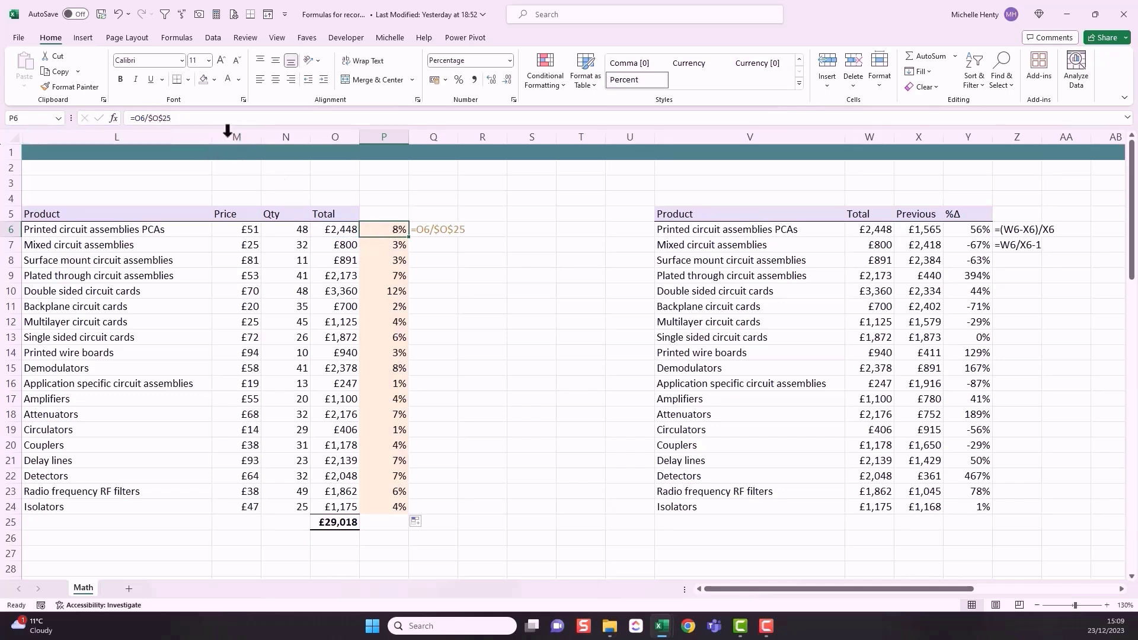
click(378, 243)
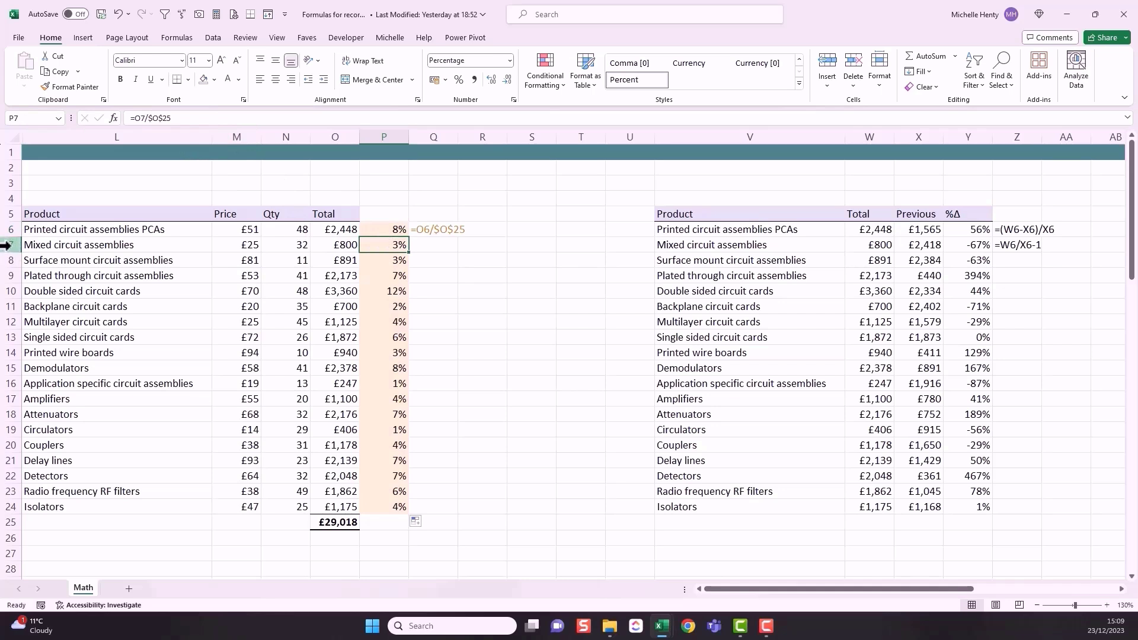
click(377, 260)
click(378, 276)
click(381, 322)
Step: Change the formula in P6 to the relative version =O6/O25 and fill it down to P24
click(380, 232)
drag(178, 122, 153, 121)
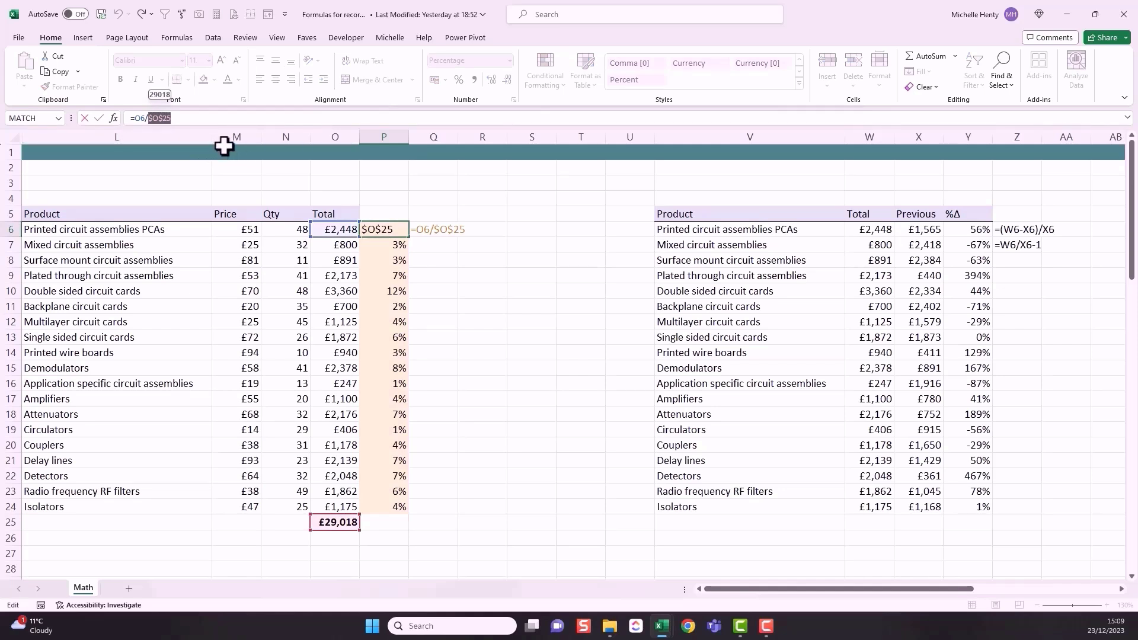
key(F4)
key(F4)
key(F4)
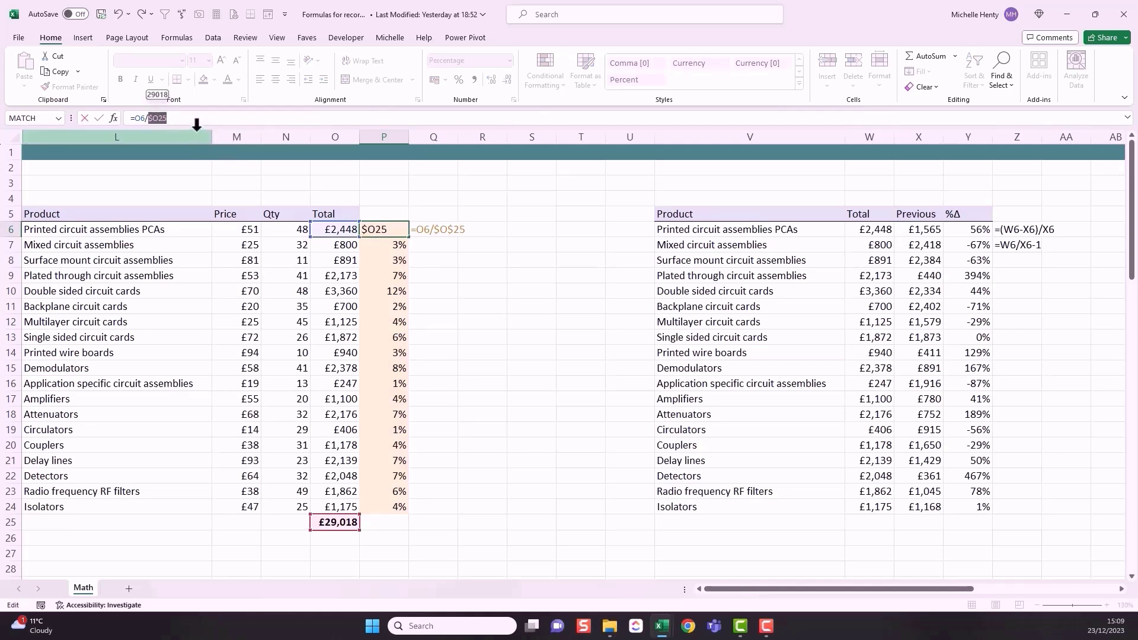
click(195, 119)
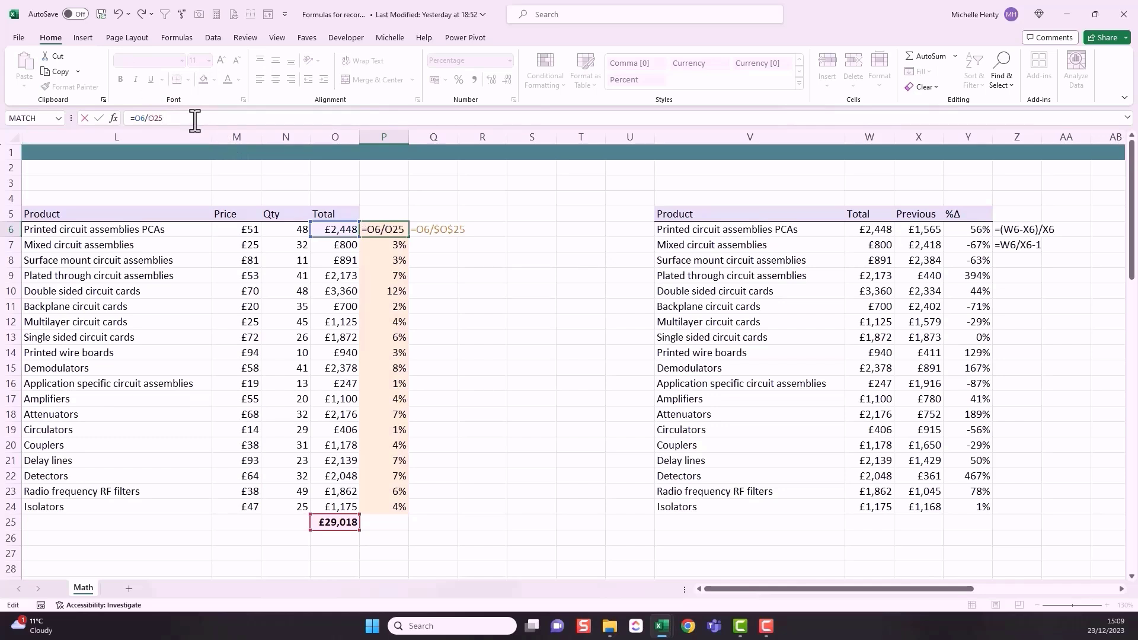
key(Return)
click(386, 225)
drag(409, 236, 395, 510)
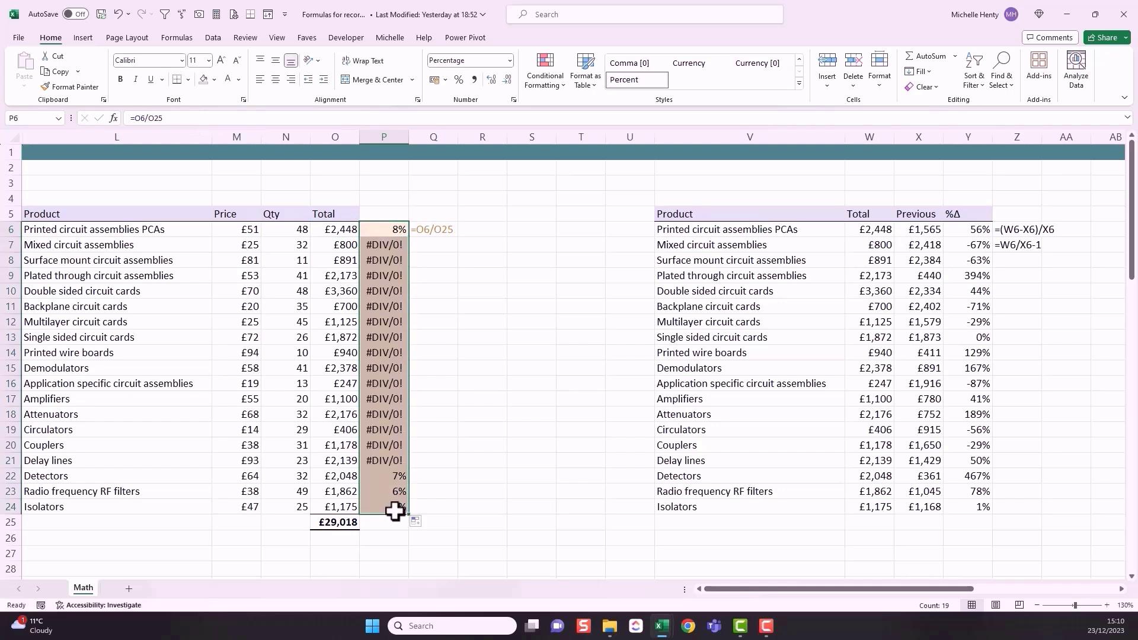
click(448, 353)
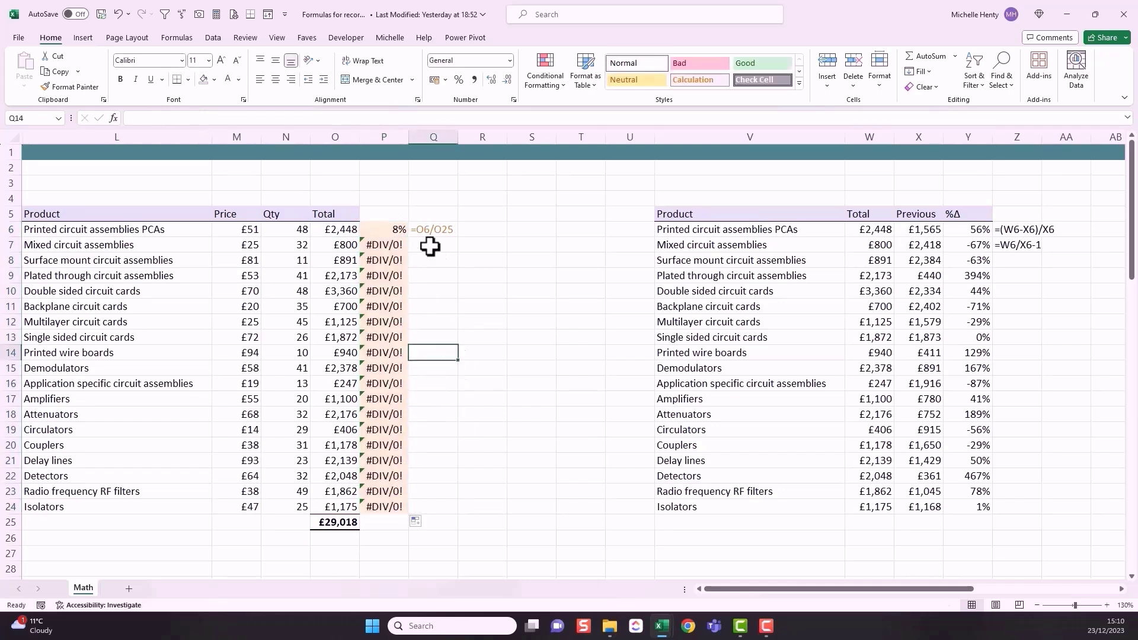
Step: Examine the cell references of the relative formulas in P6, P7 and P21 against the grand total in O25
click(393, 231)
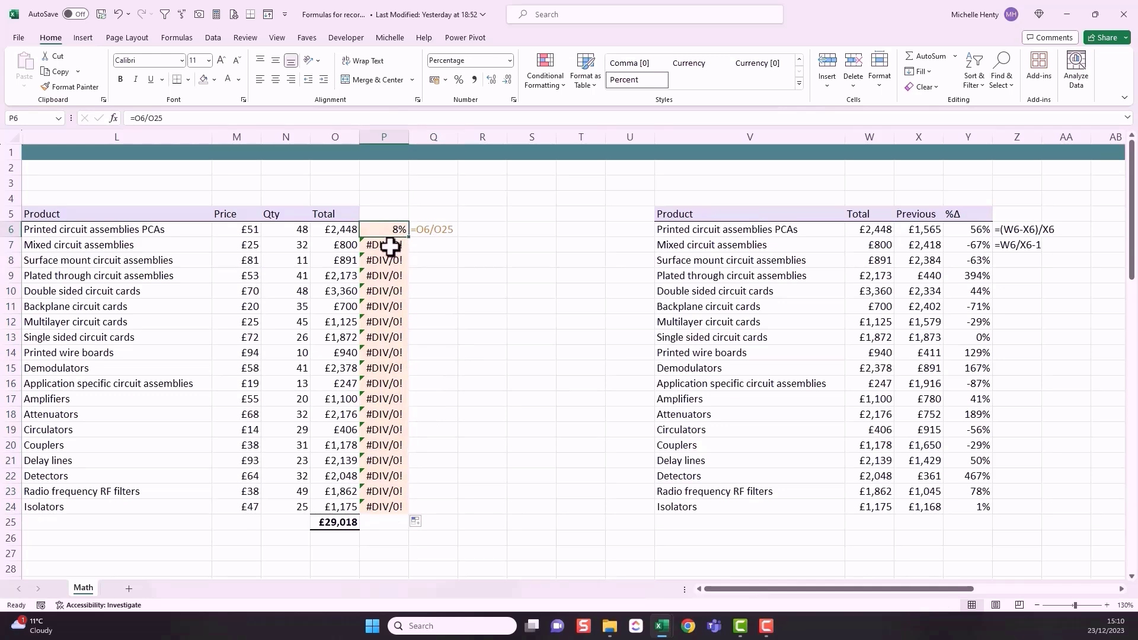
click(390, 245)
click(326, 119)
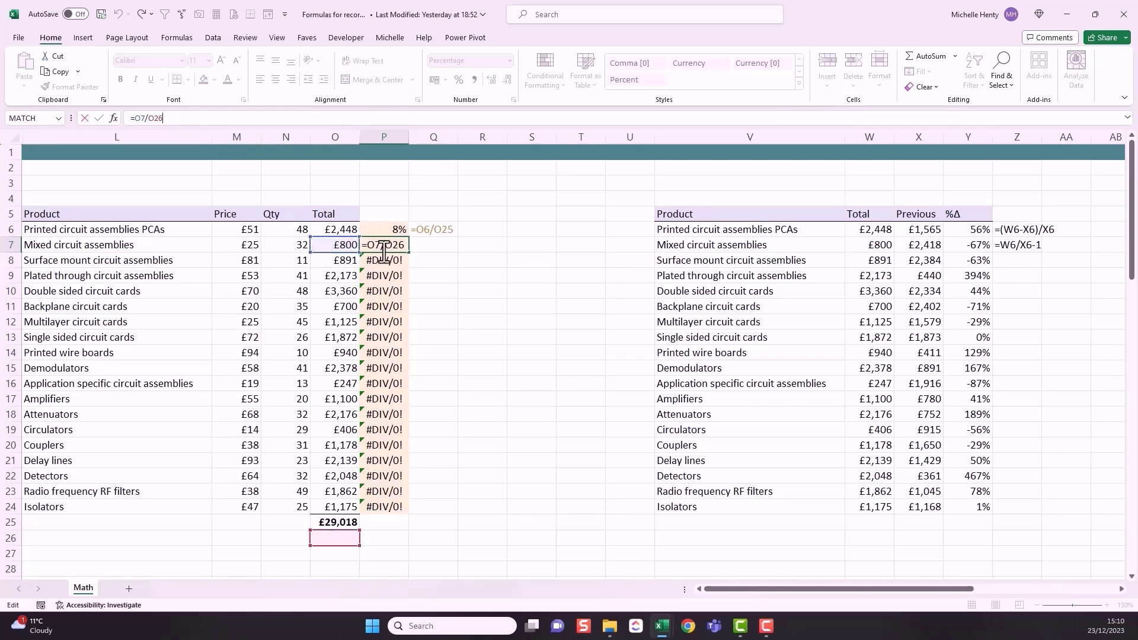
key(Escape)
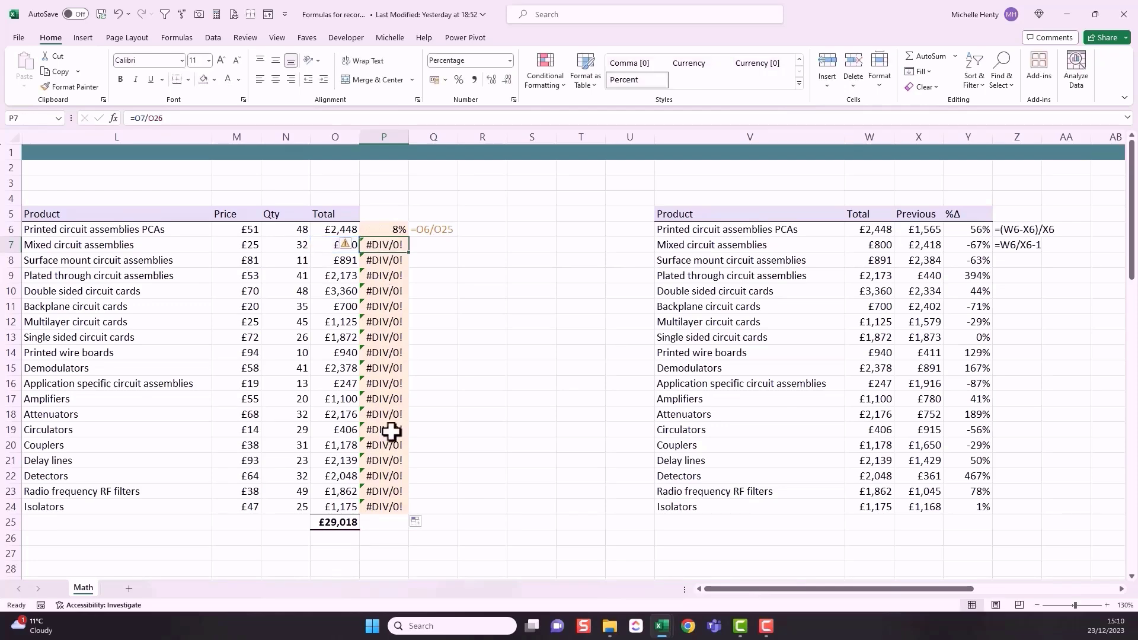
click(388, 461)
double_click(377, 463)
scroll(376, 470, down, 6)
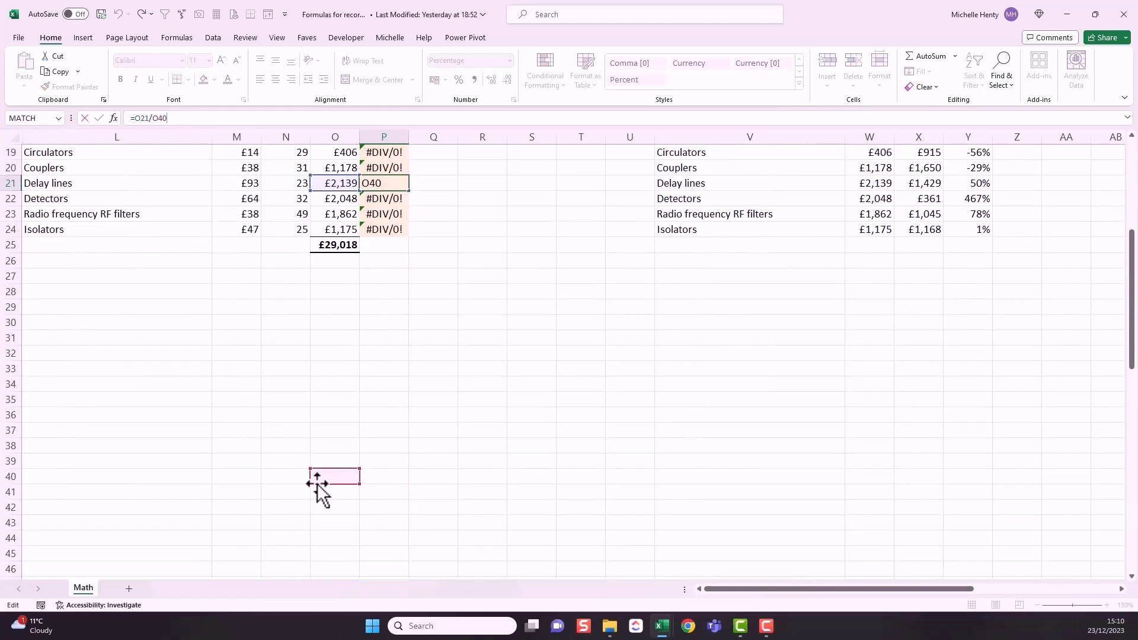
key(Escape)
scroll(360, 457, up, 6)
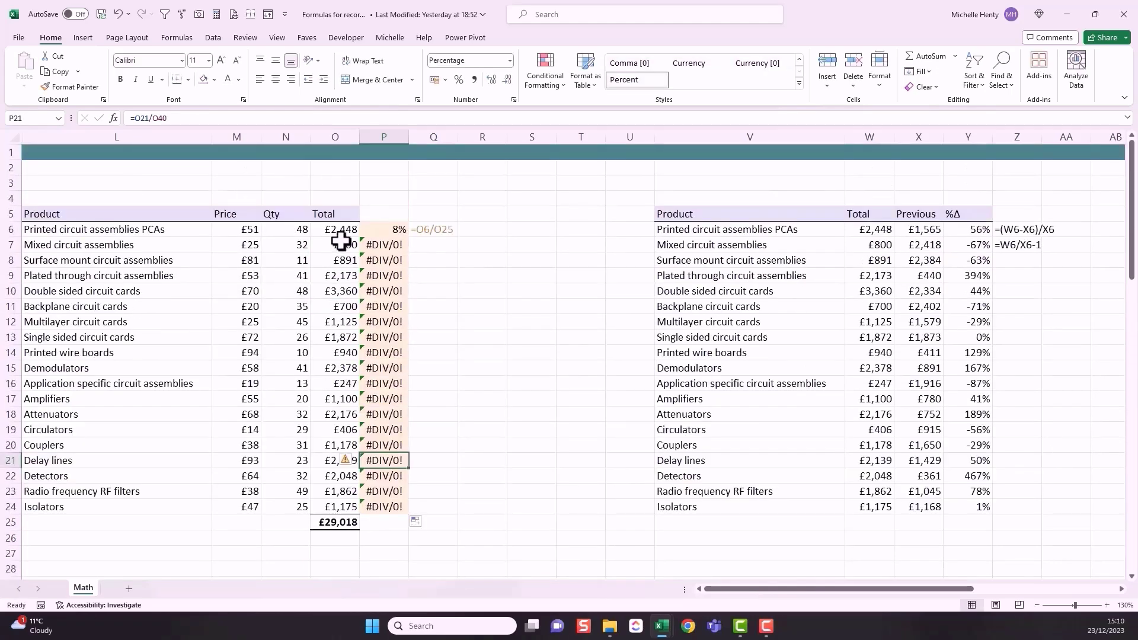
click(327, 526)
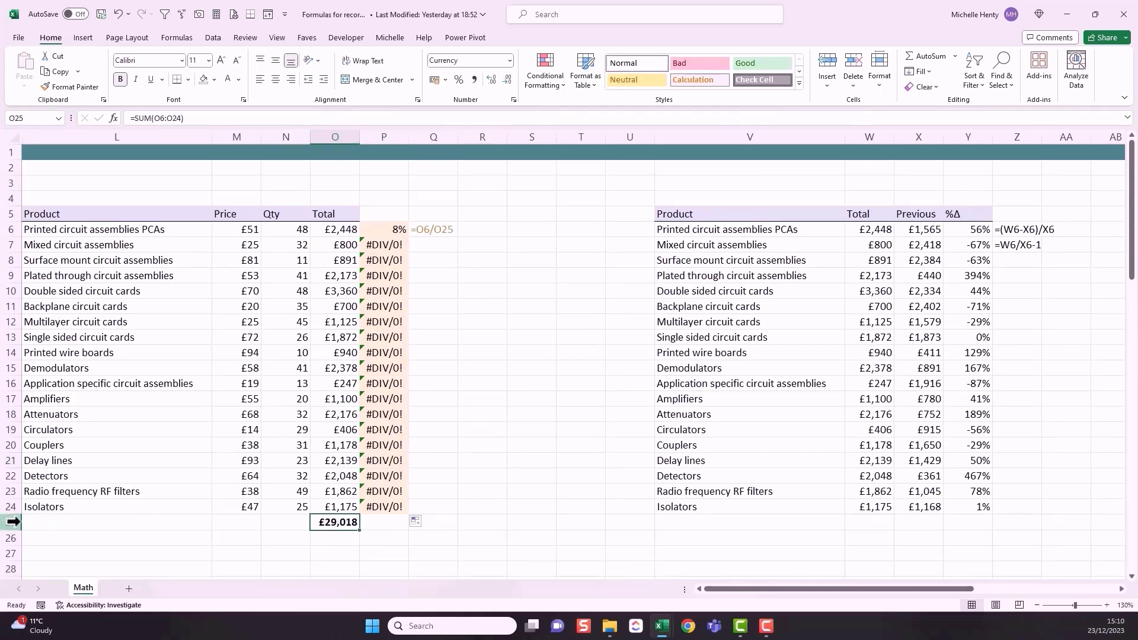
Step: Make the grand total reference in P6 absolute as =O6/$O$25 and fill the formula down to P24
click(382, 229)
click(158, 118)
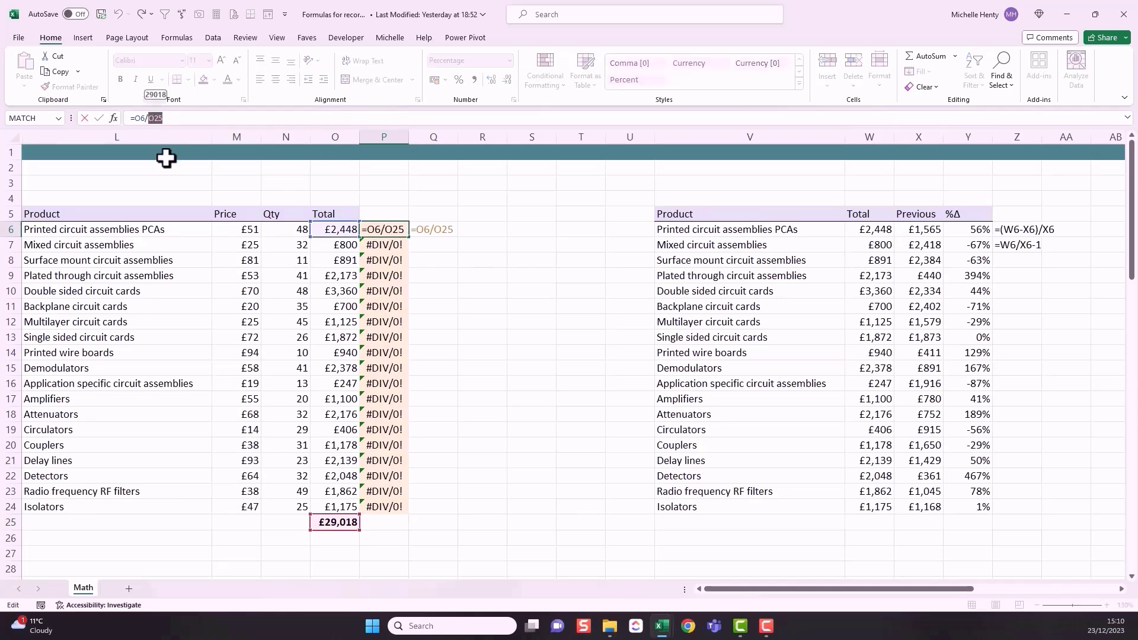
key(F4)
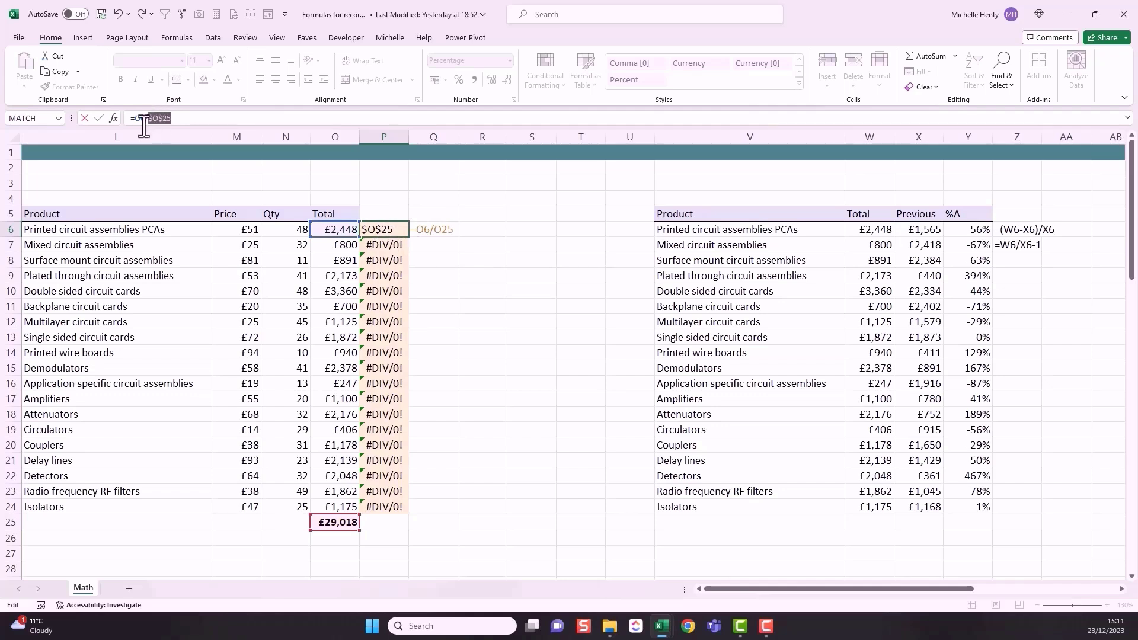
key(ctrl+Return)
drag(412, 240, 406, 515)
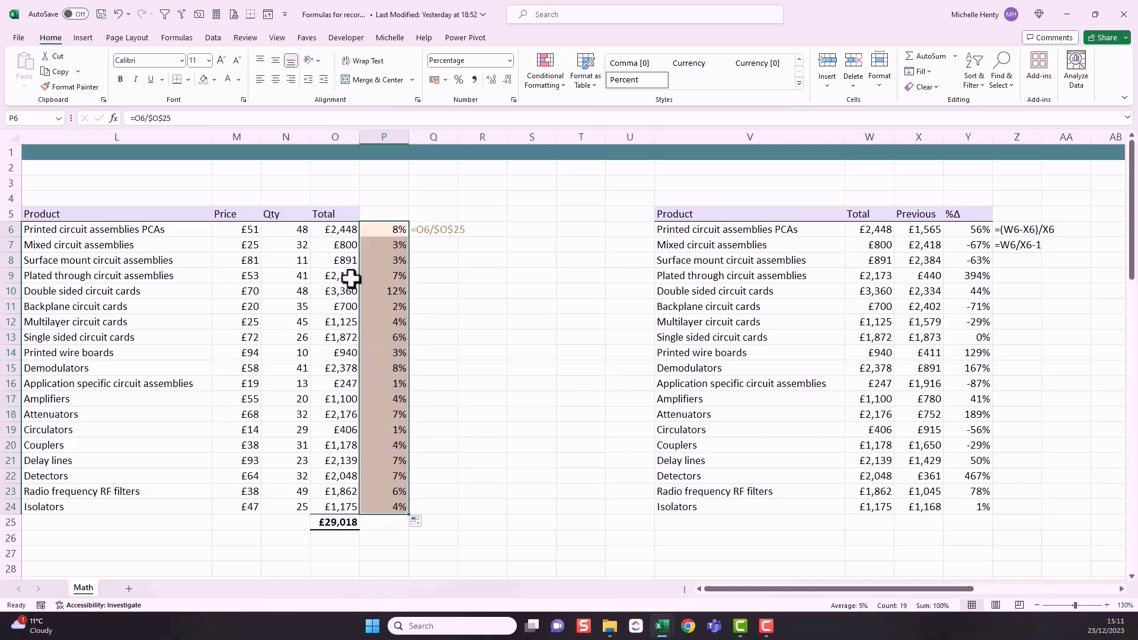
click(445, 274)
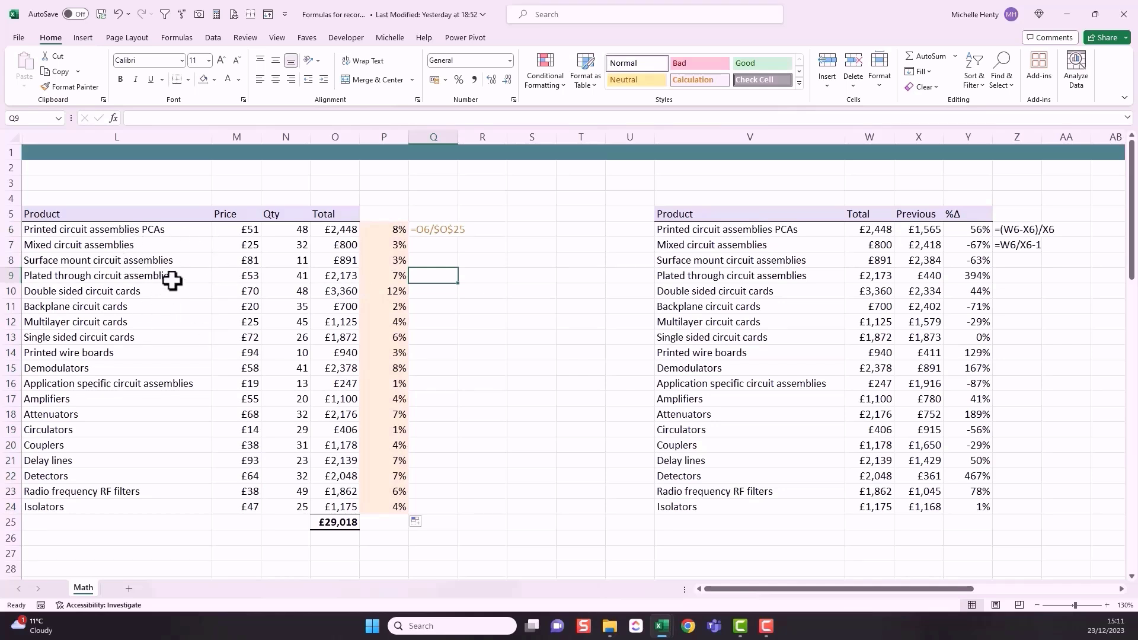
click(163, 234)
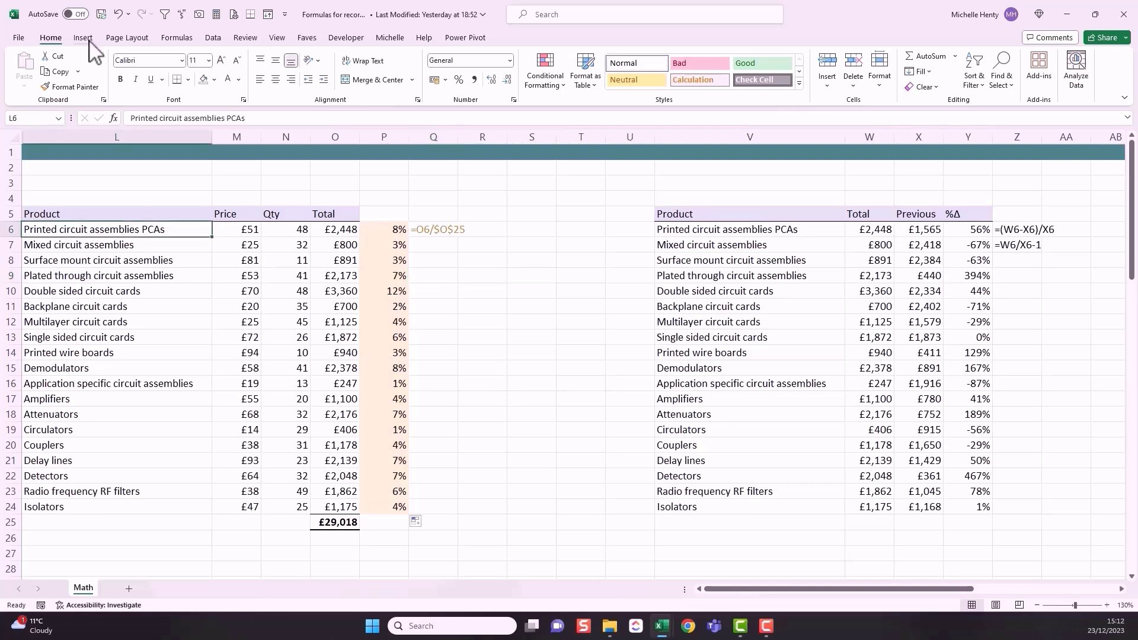
Step: Insert a PivotTable on a new worksheet using the product data in Math!$L$5:$O$24, excluding the grand total row
click(83, 38)
click(30, 68)
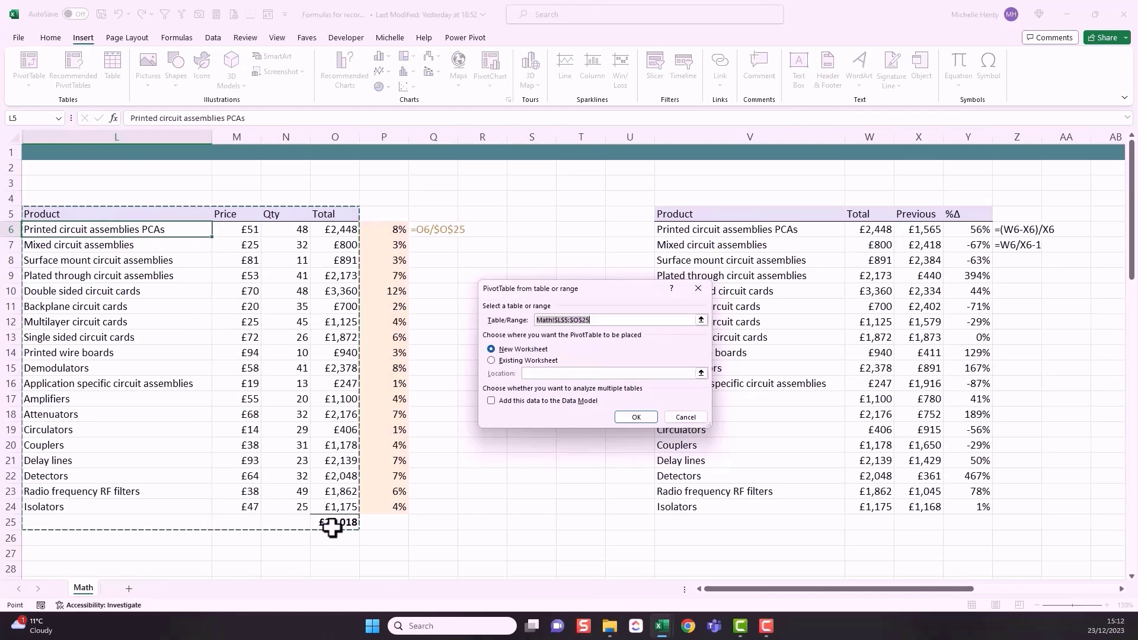
drag(45, 211, 341, 509)
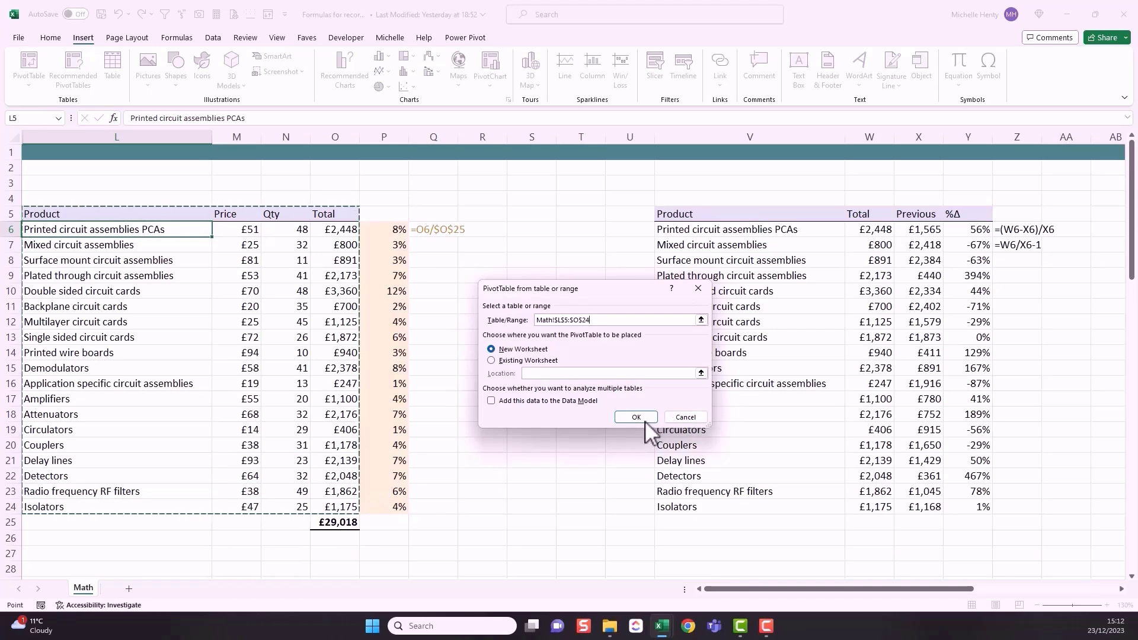
click(646, 422)
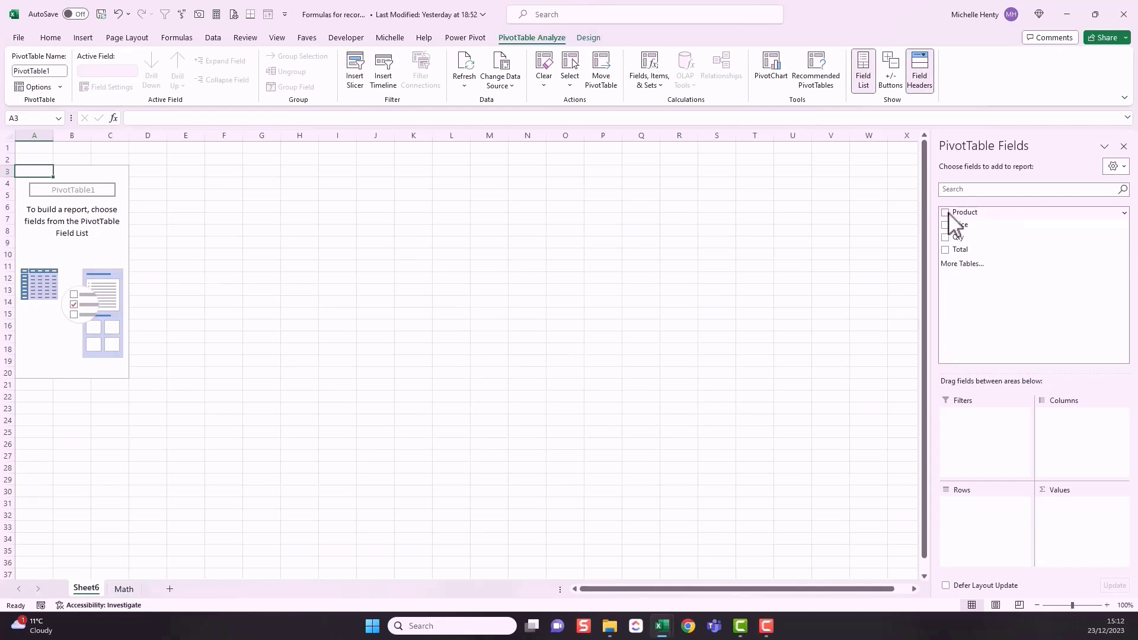
Step: Add the Product field to the PivotTable's rows and the Total field to its values
click(945, 212)
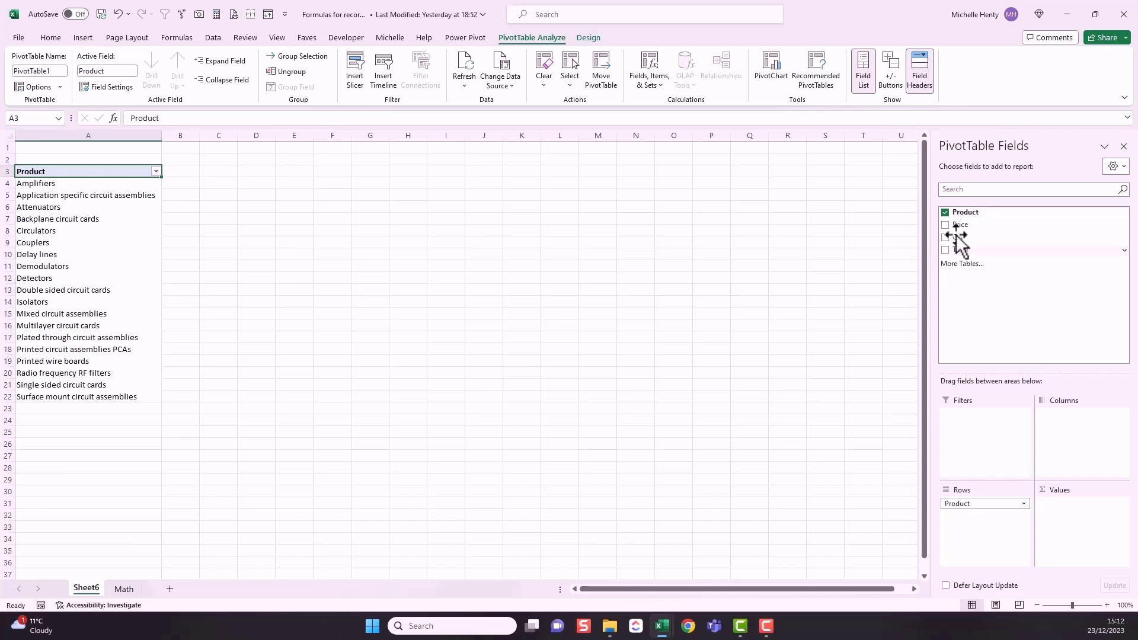
click(945, 250)
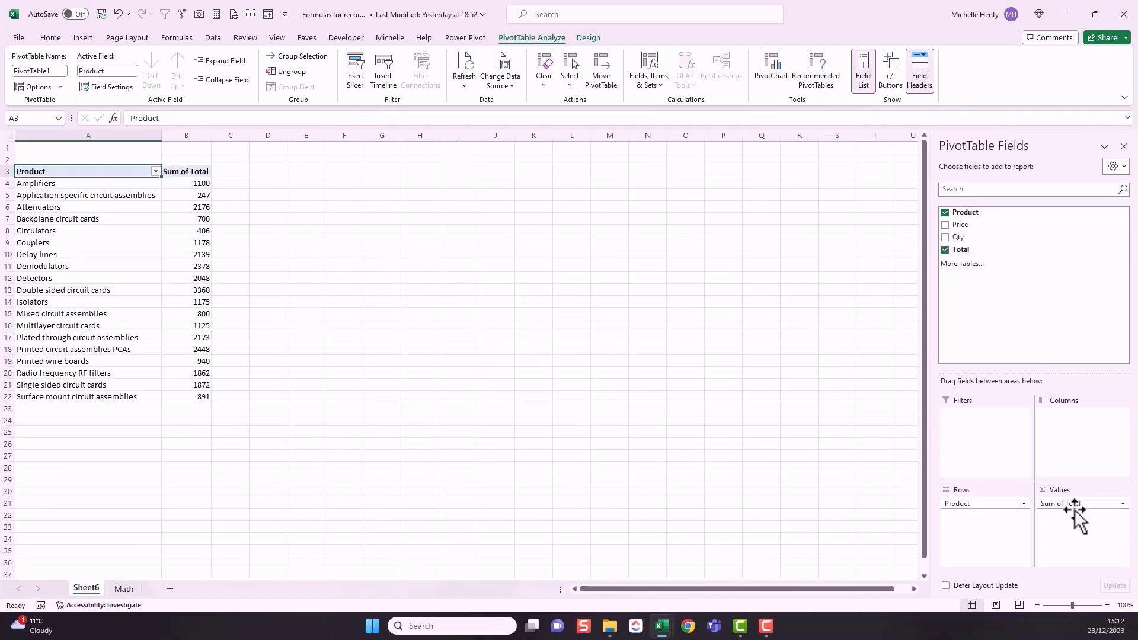
click(191, 183)
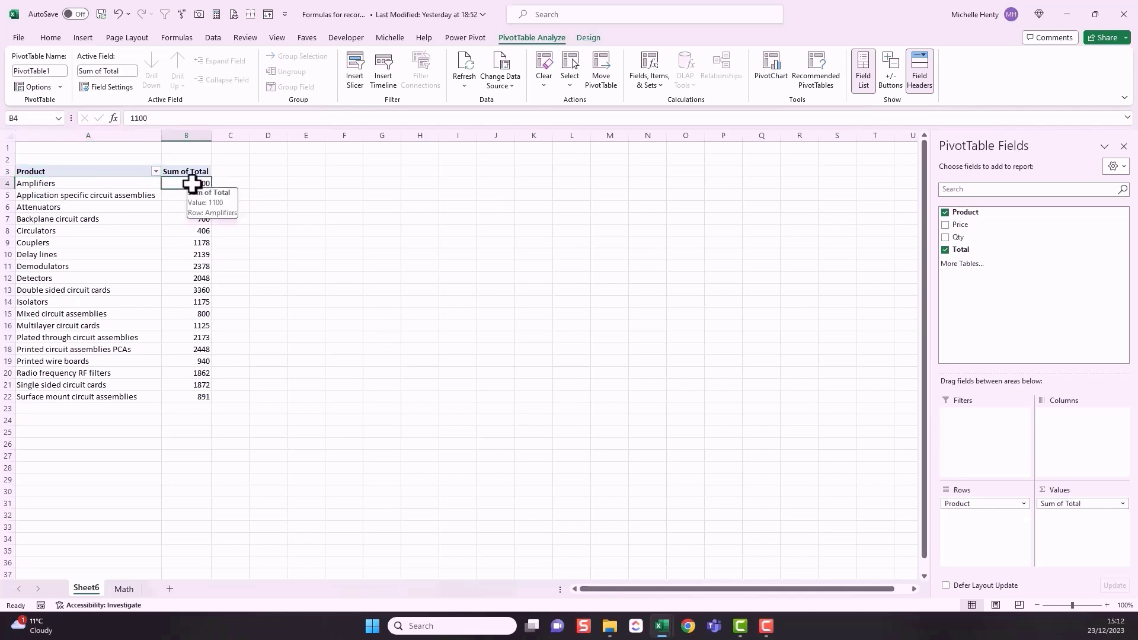
right_click(191, 184)
mouse_move(270, 337)
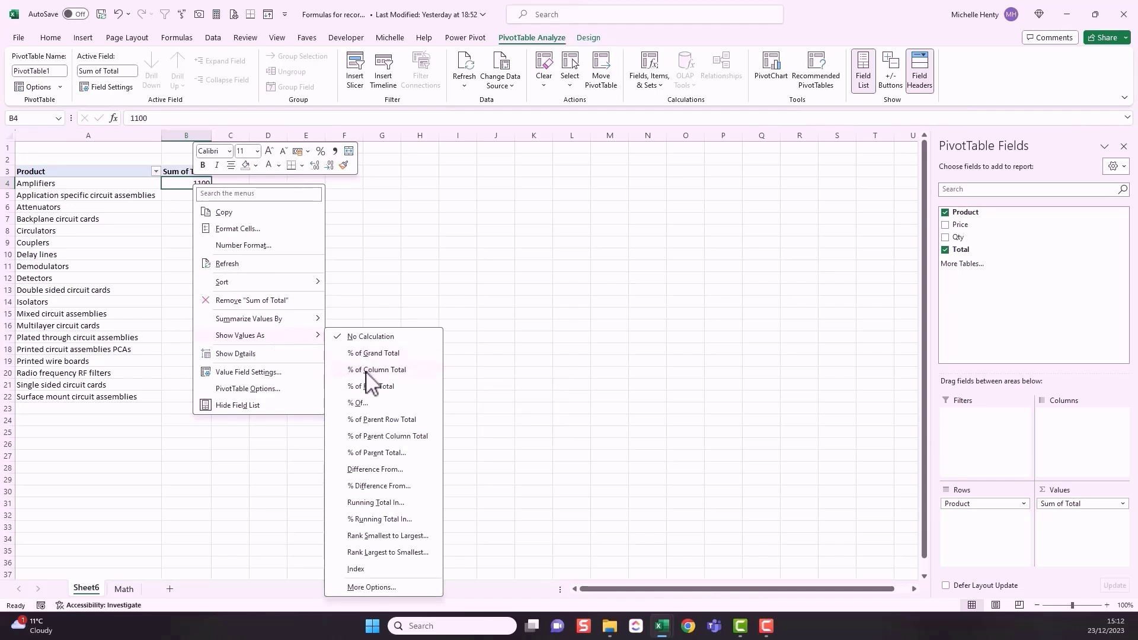
click(184, 185)
drag(181, 184, 198, 396)
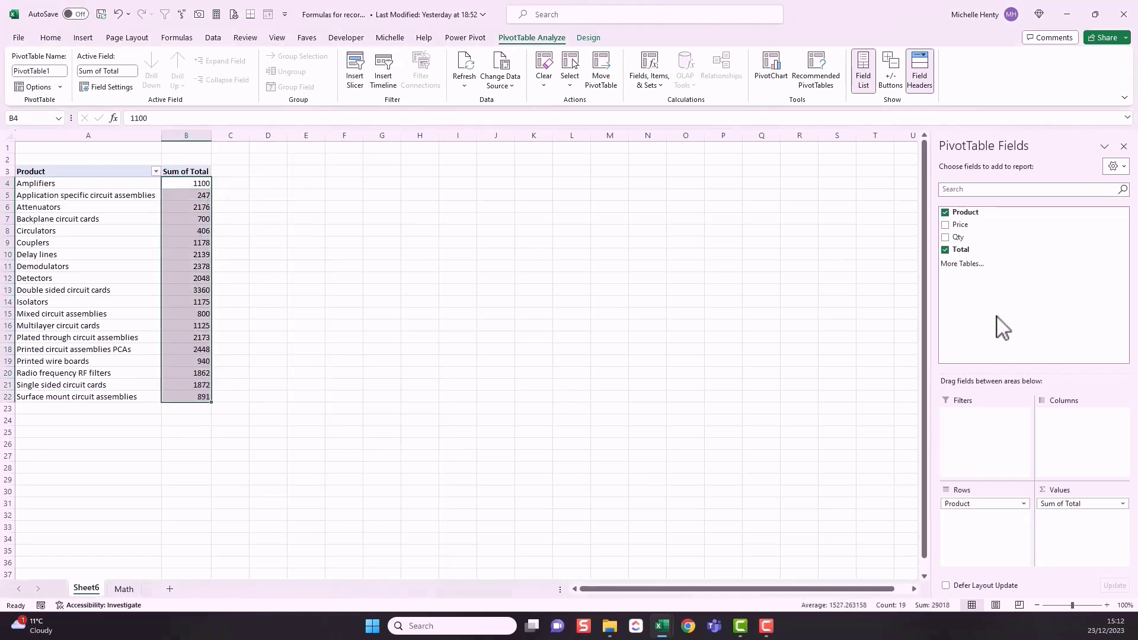
Step: Add the Total field to the values a second time and rename the two value columns Total and %
drag(962, 250, 1096, 517)
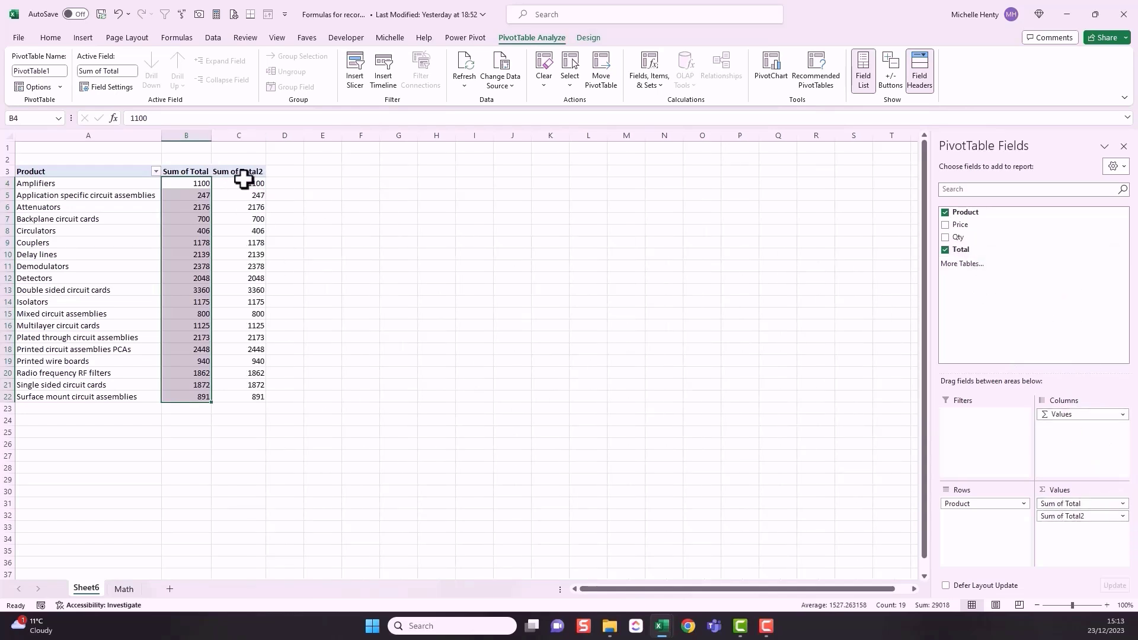
click(174, 172)
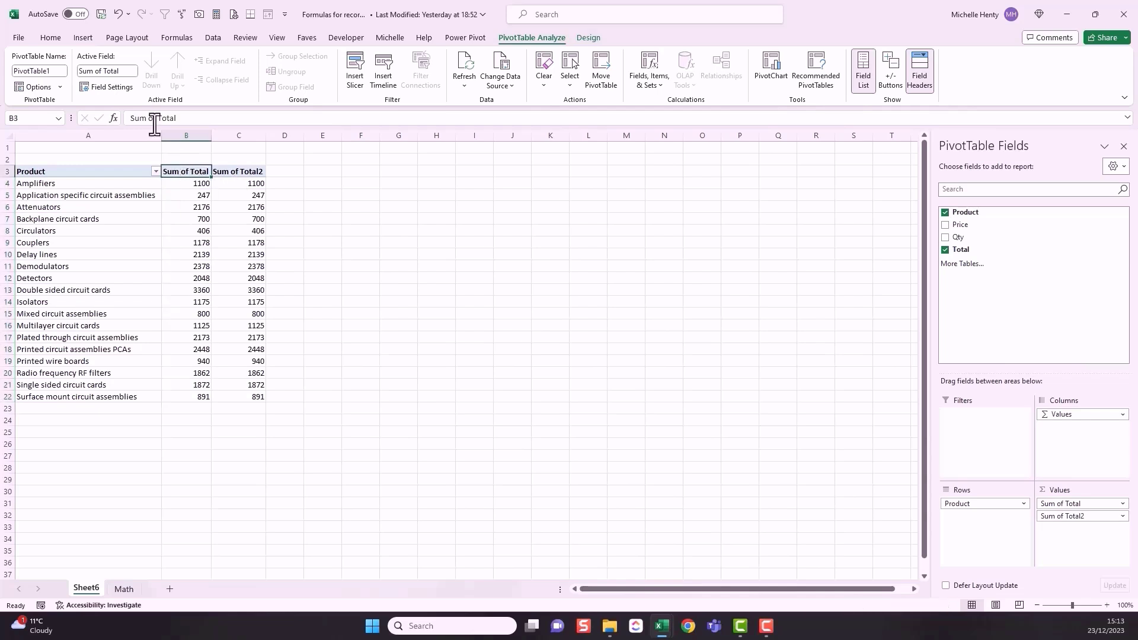
drag(159, 118, 135, 119)
key(Delete)
click(237, 172)
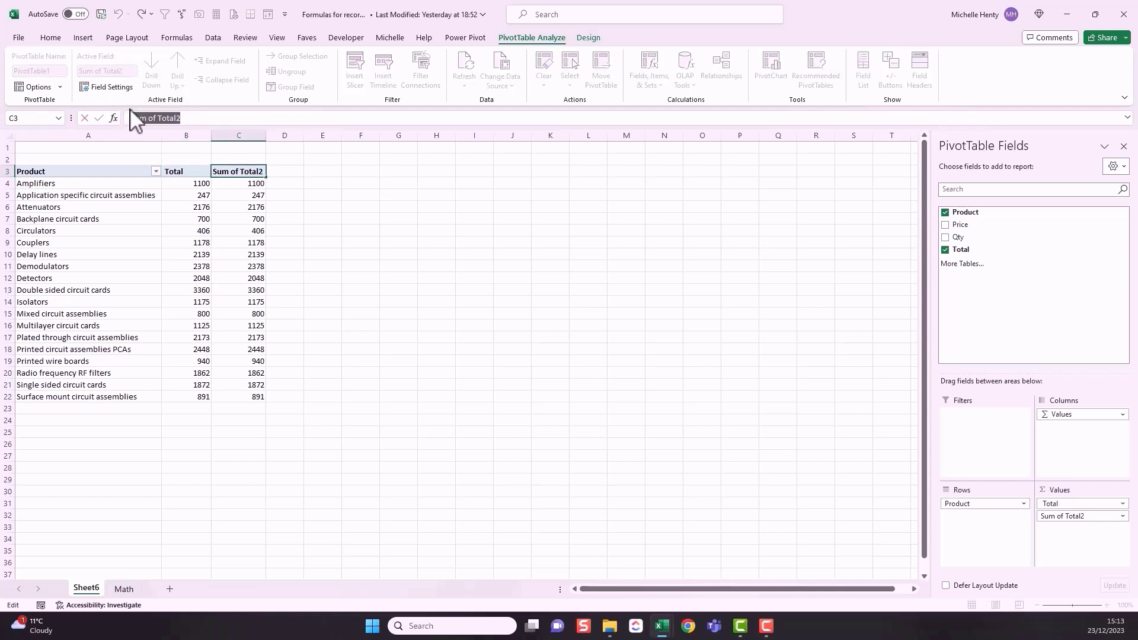
text(%)
key(Return)
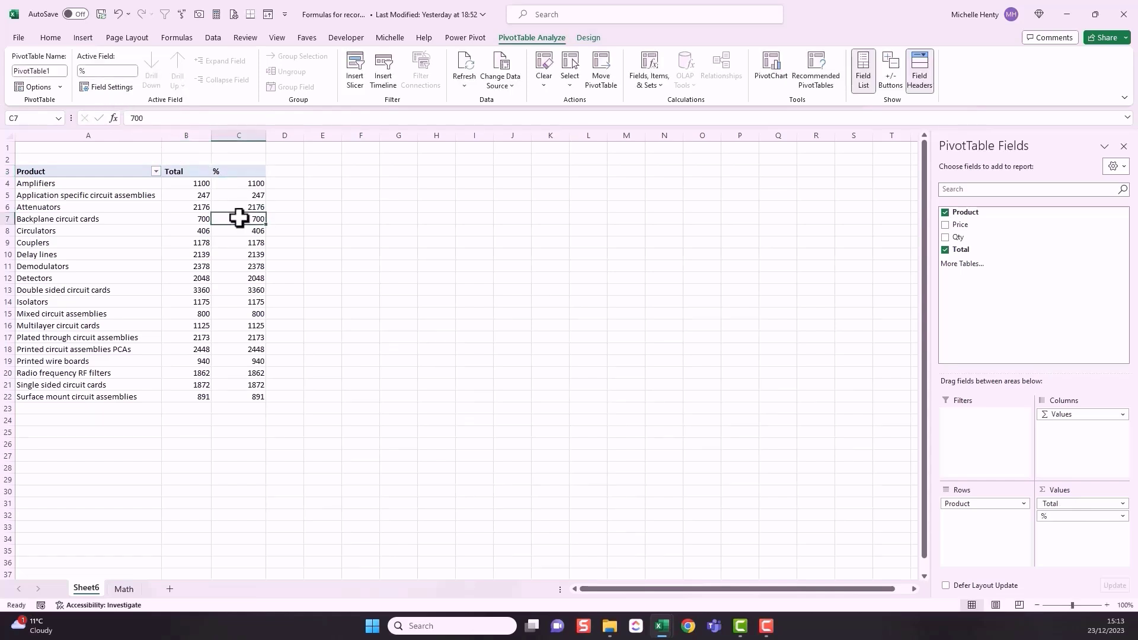
Step: Show the values in the % column as % of Column Total and check them against the products and totals
right_click(254, 184)
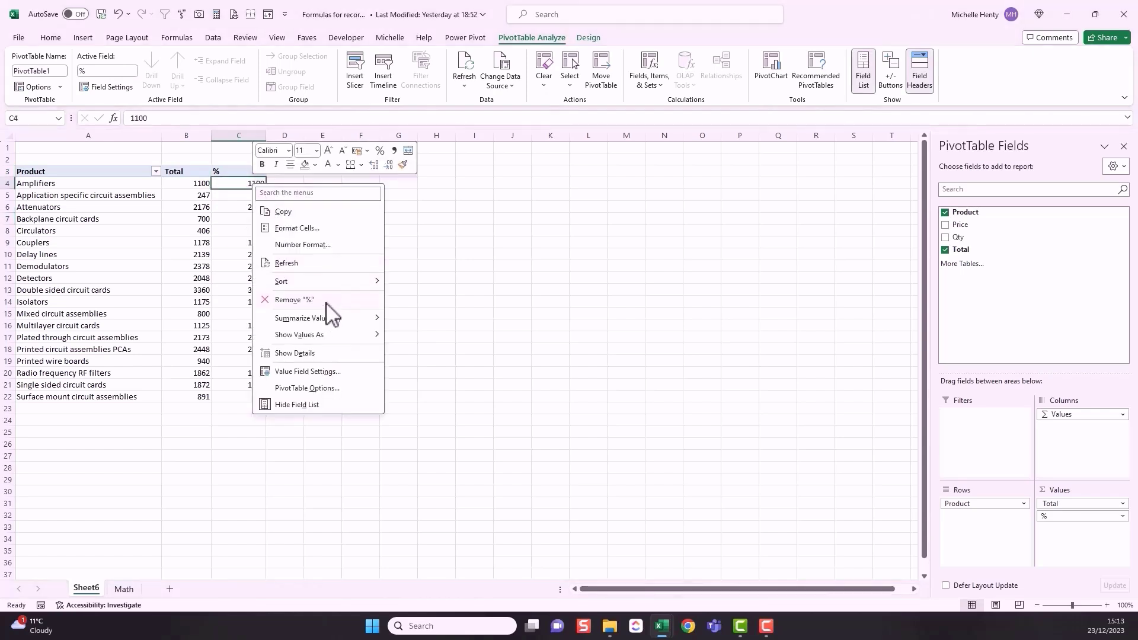
mouse_move(379, 333)
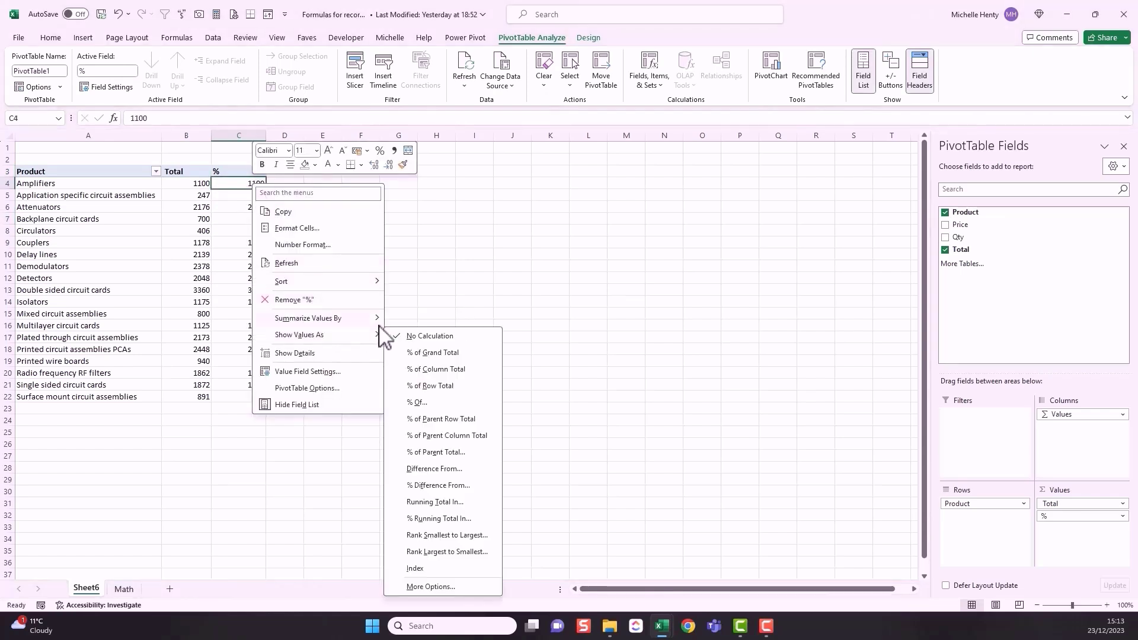
click(419, 368)
click(94, 186)
drag(94, 186, 104, 391)
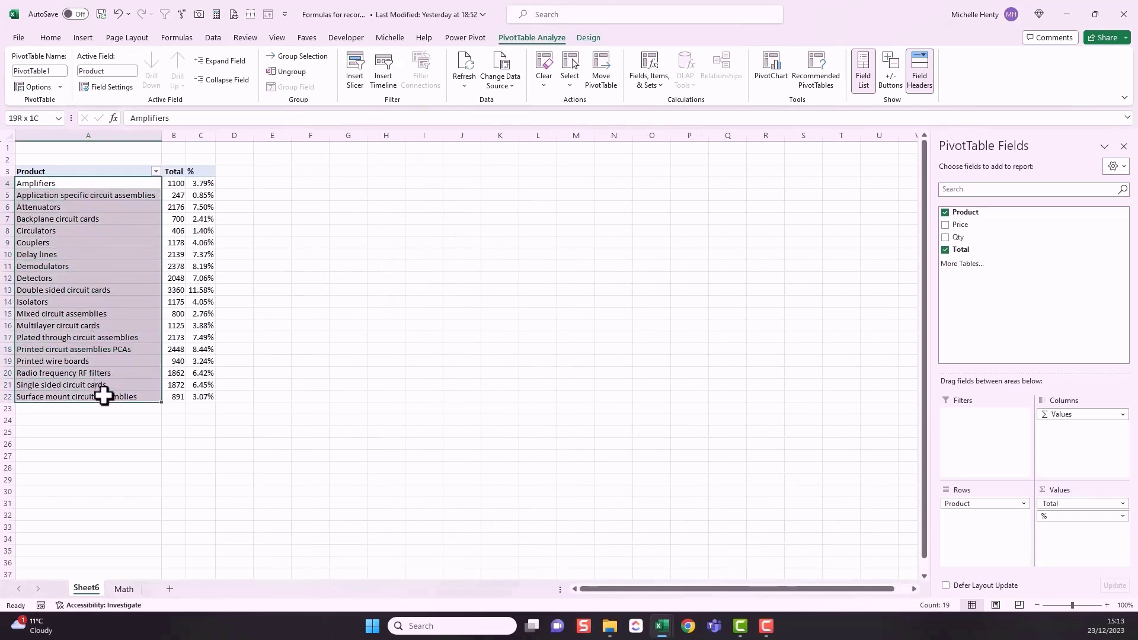
click(145, 290)
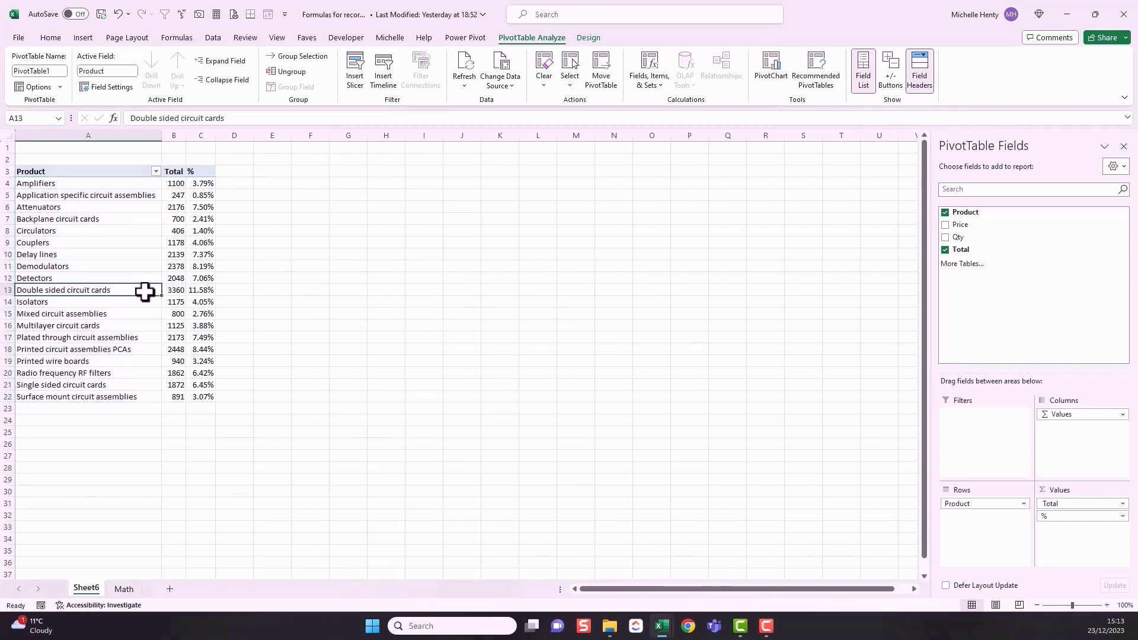
click(174, 290)
click(203, 291)
Step: Format the % column's value field as Percentage with 0 decimal places and review the rounded shares
click(205, 183)
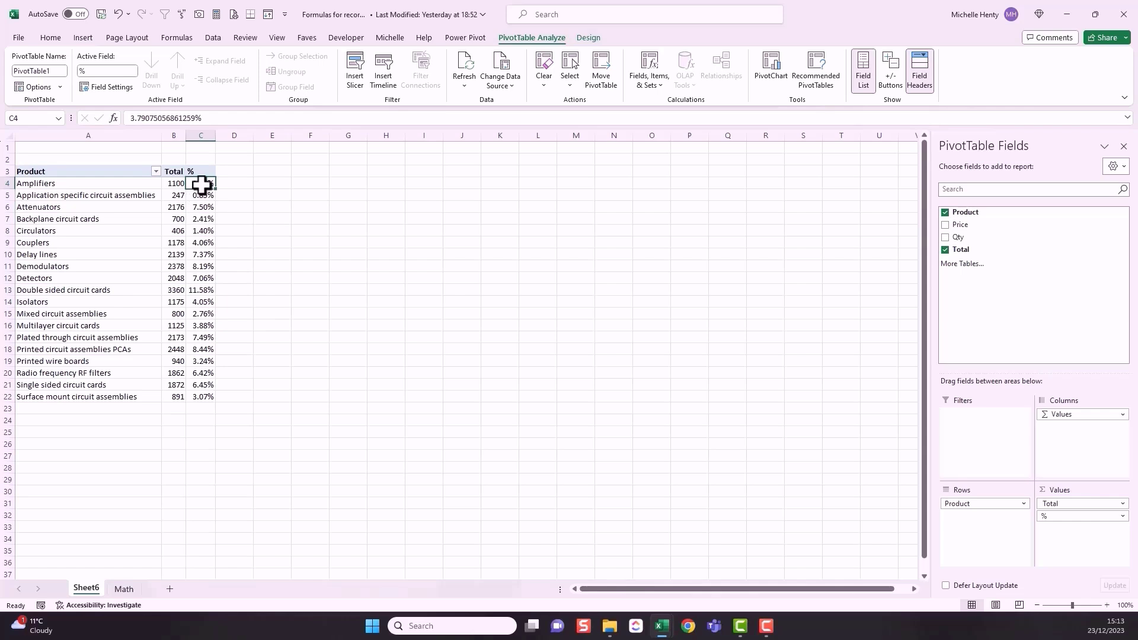
right_click(203, 187)
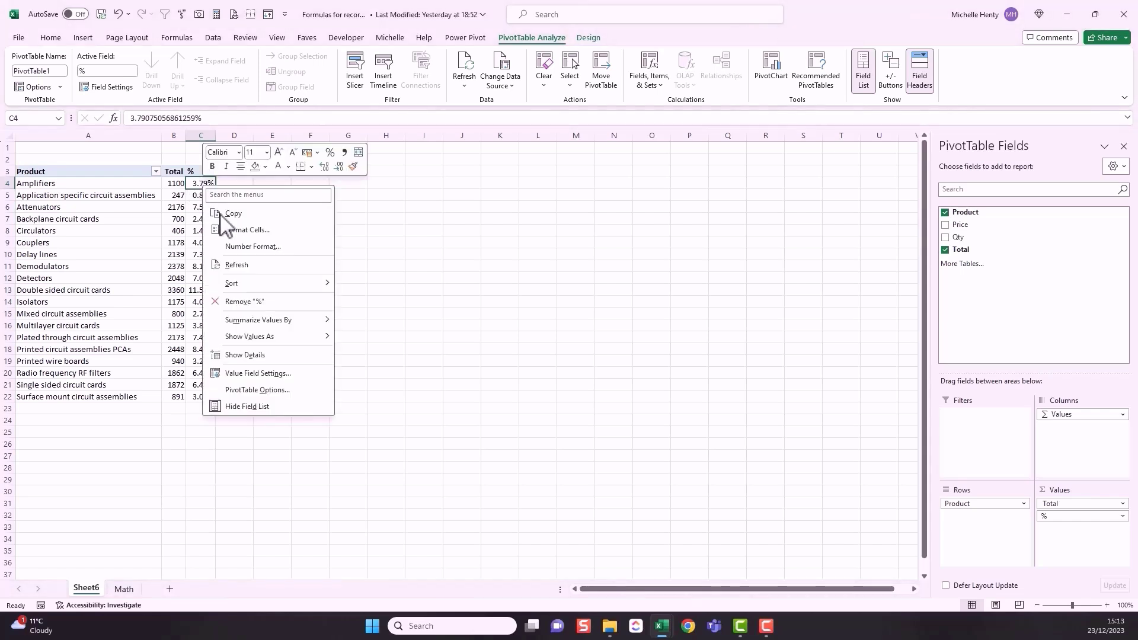
click(256, 373)
click(194, 443)
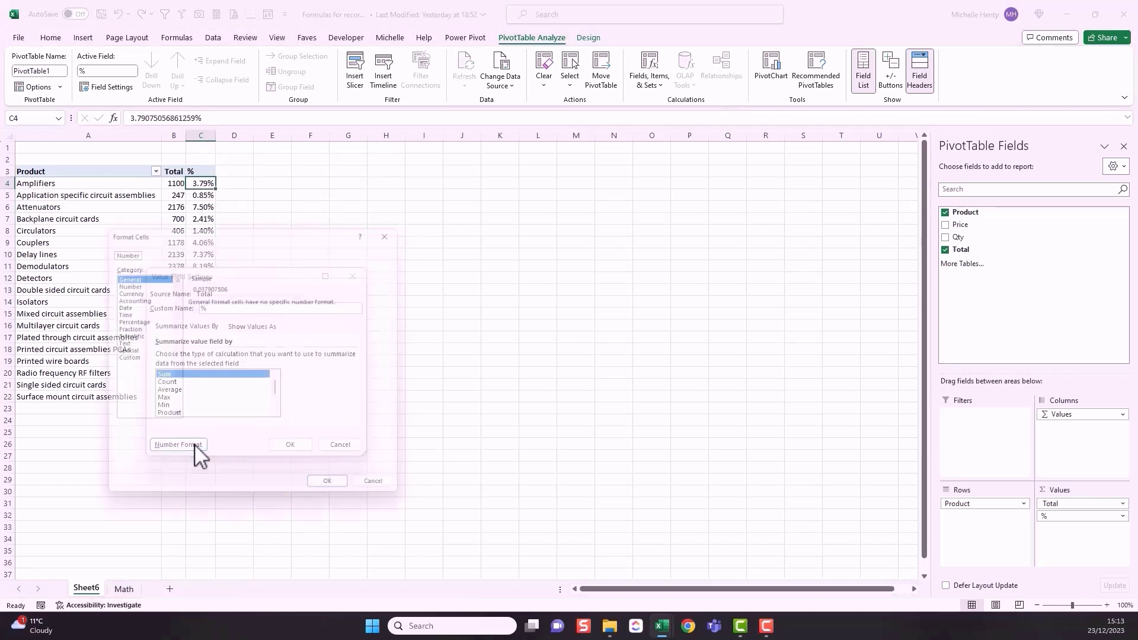
click(127, 320)
click(266, 302)
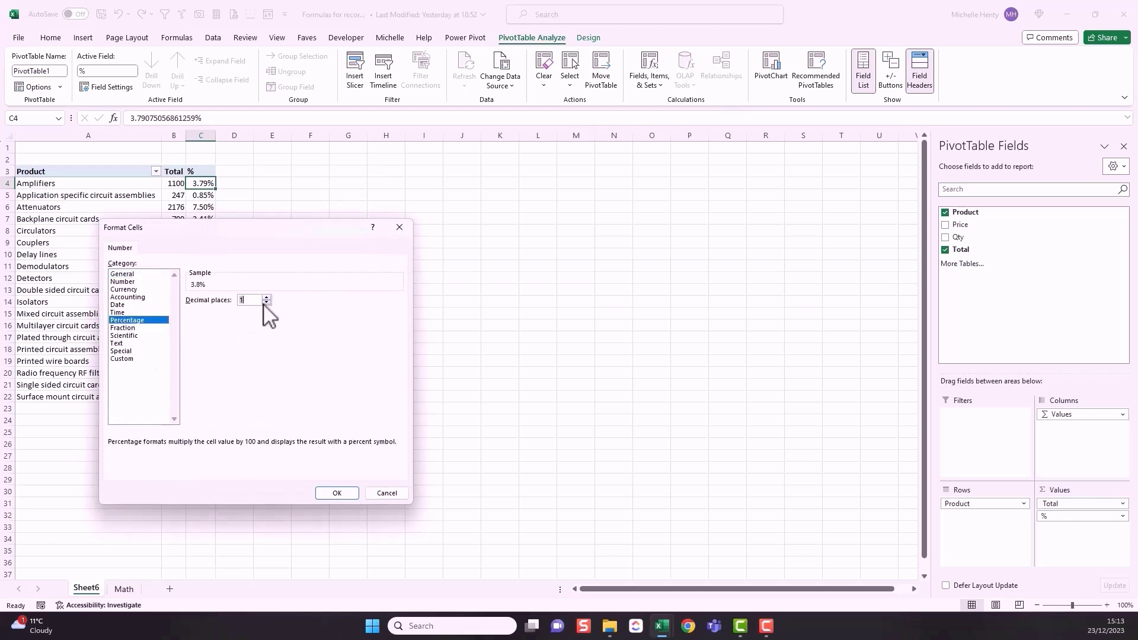
click(324, 494)
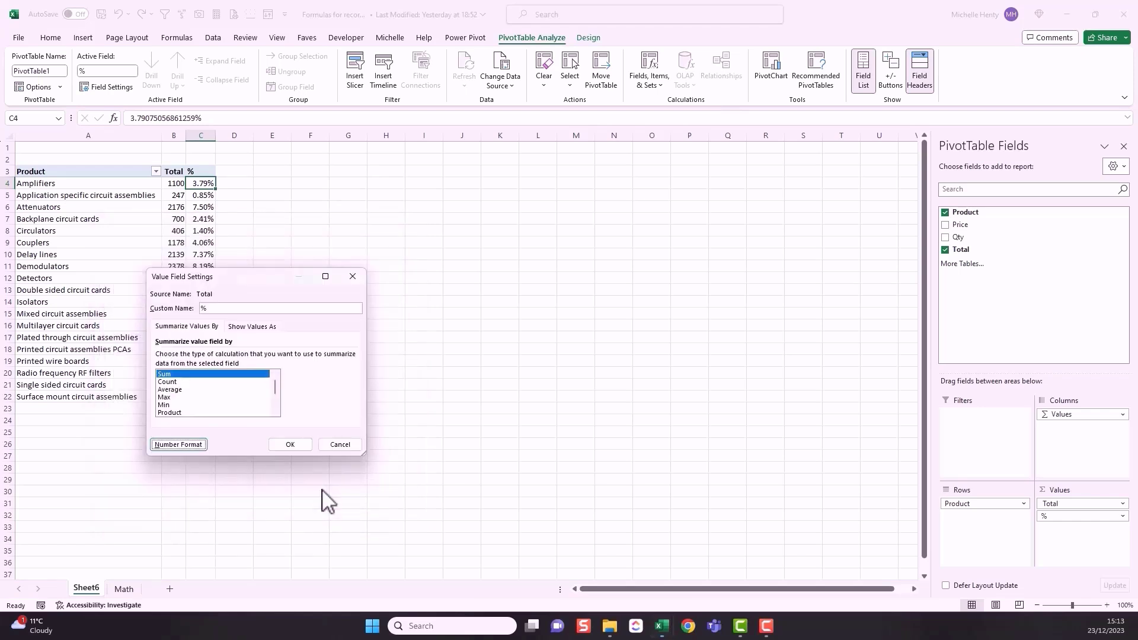
click(292, 447)
click(198, 289)
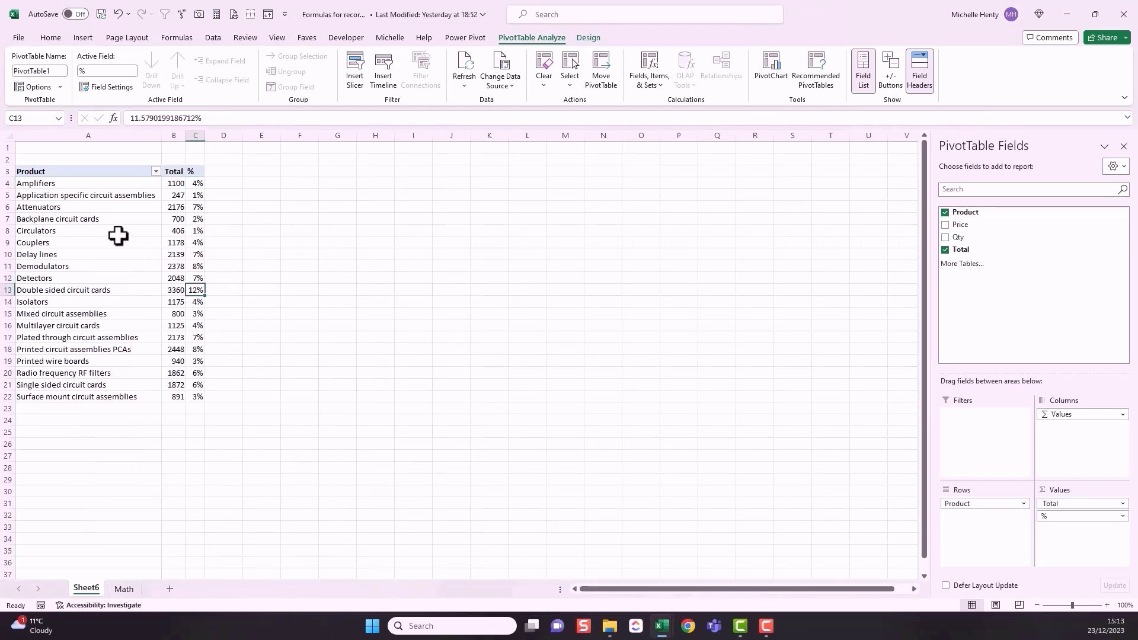
click(140, 196)
click(194, 196)
click(178, 231)
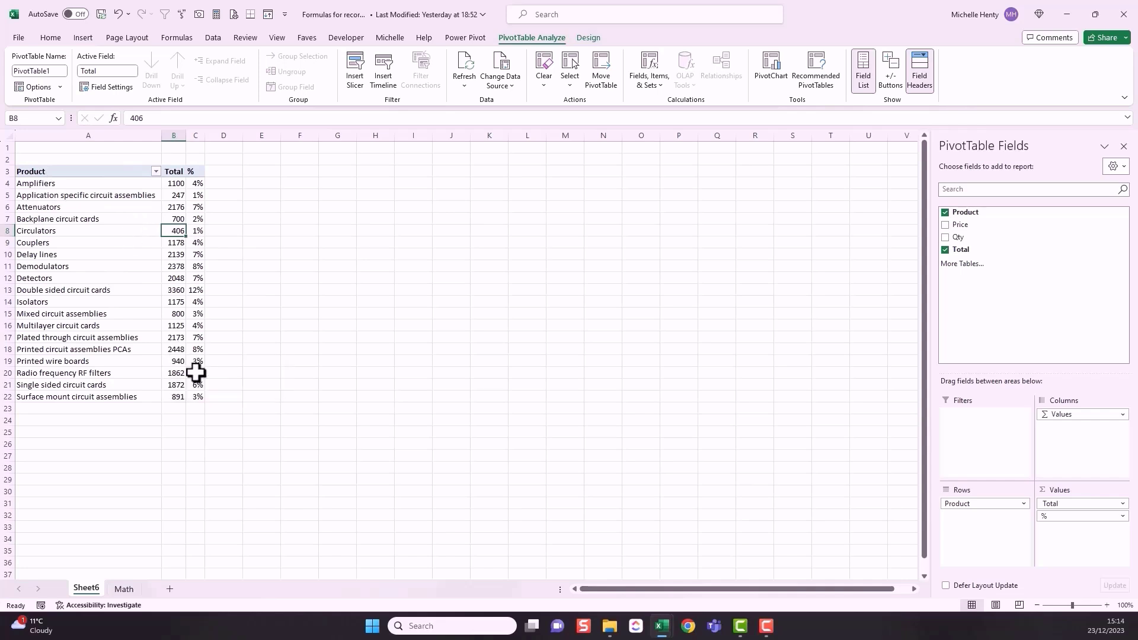
Step: Turn on the grand total row beneath the PivotTable's products
click(116, 264)
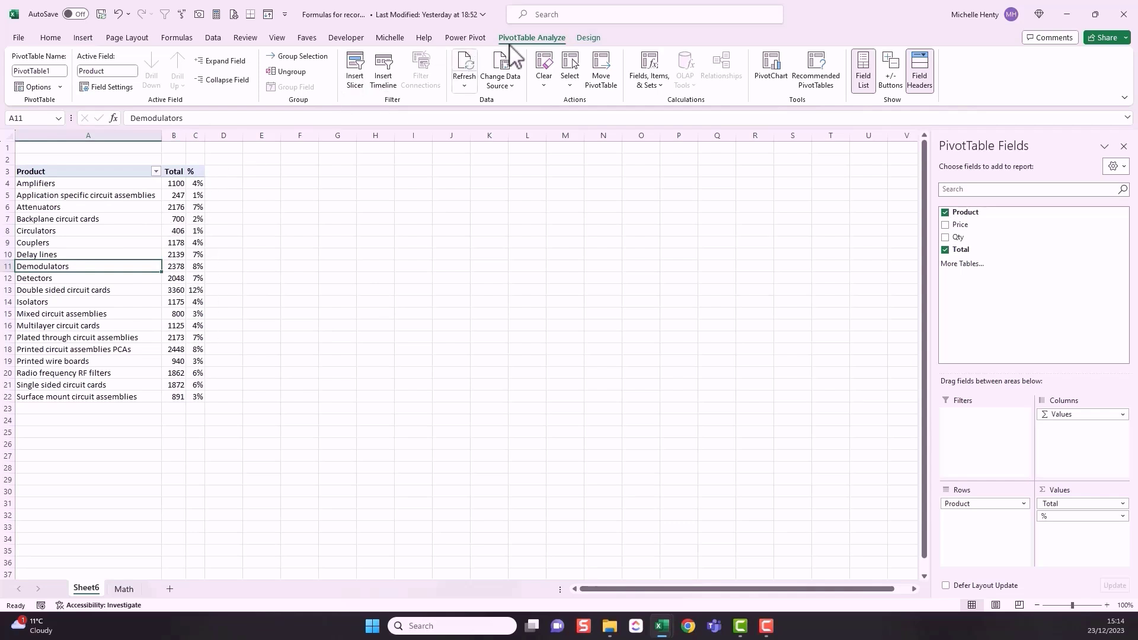
click(588, 38)
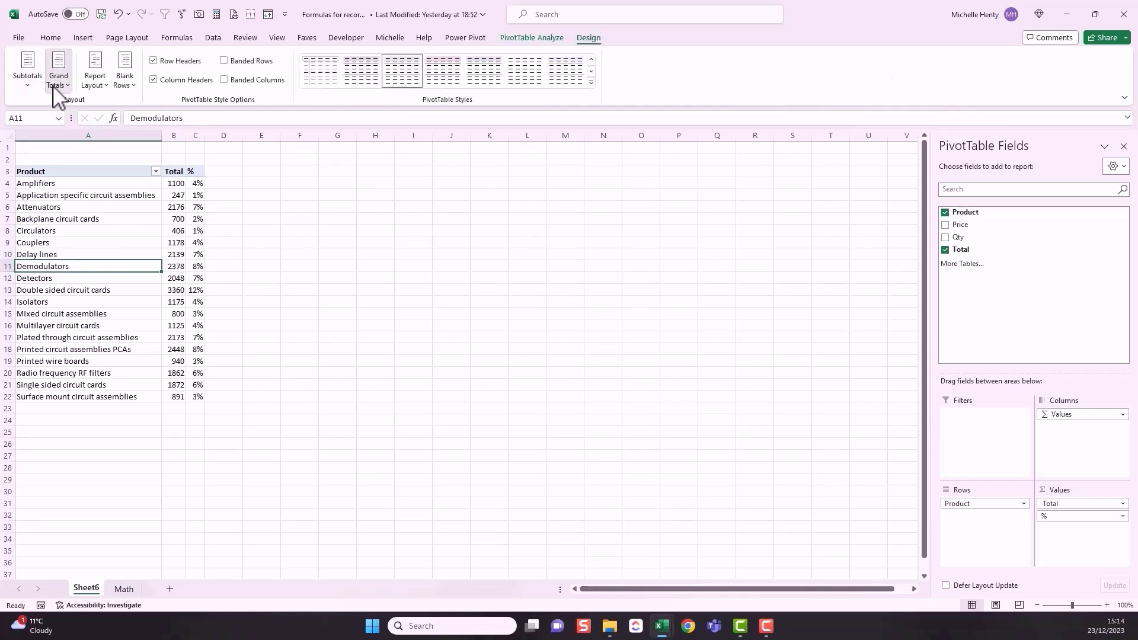
click(55, 84)
click(95, 185)
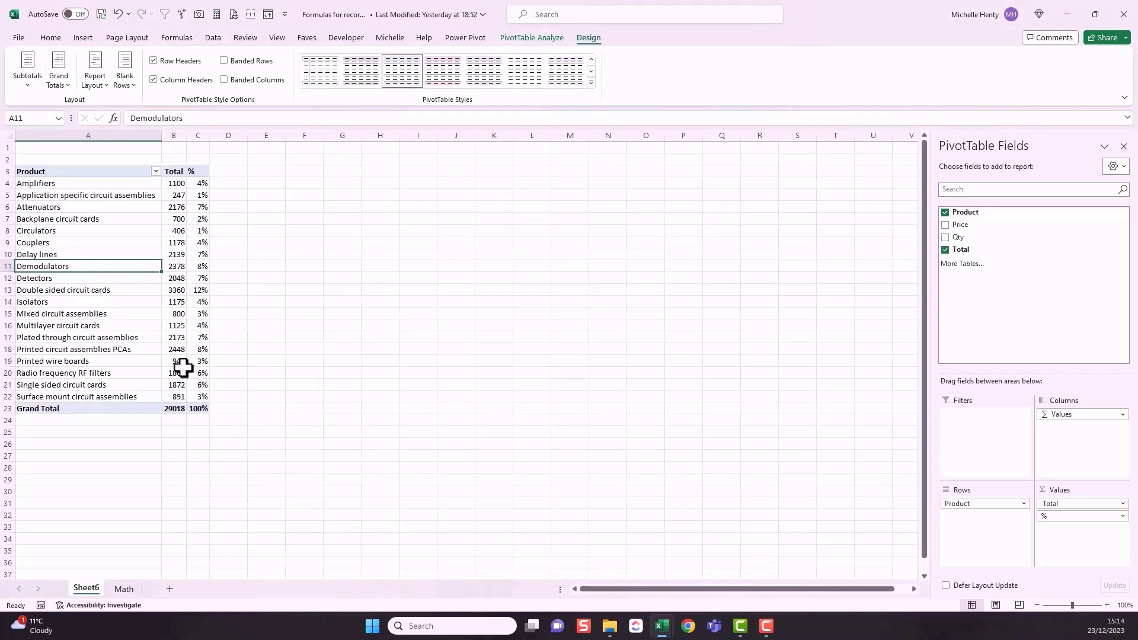
Step: Format the Total value field as Currency with the £ symbol
click(174, 409)
right_click(175, 185)
click(214, 372)
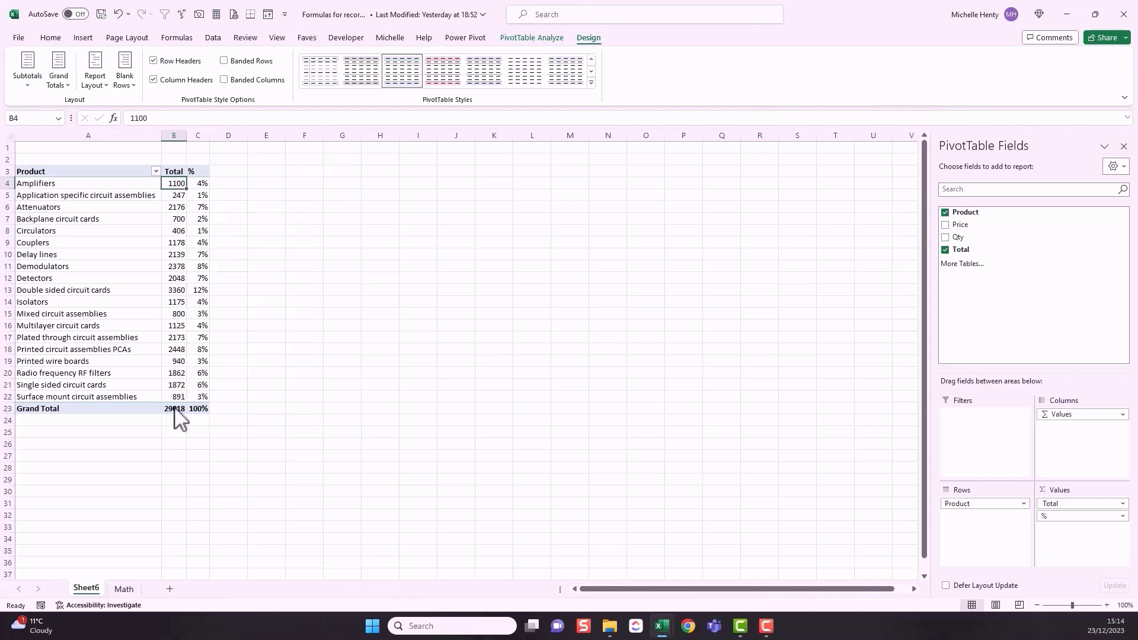
click(130, 446)
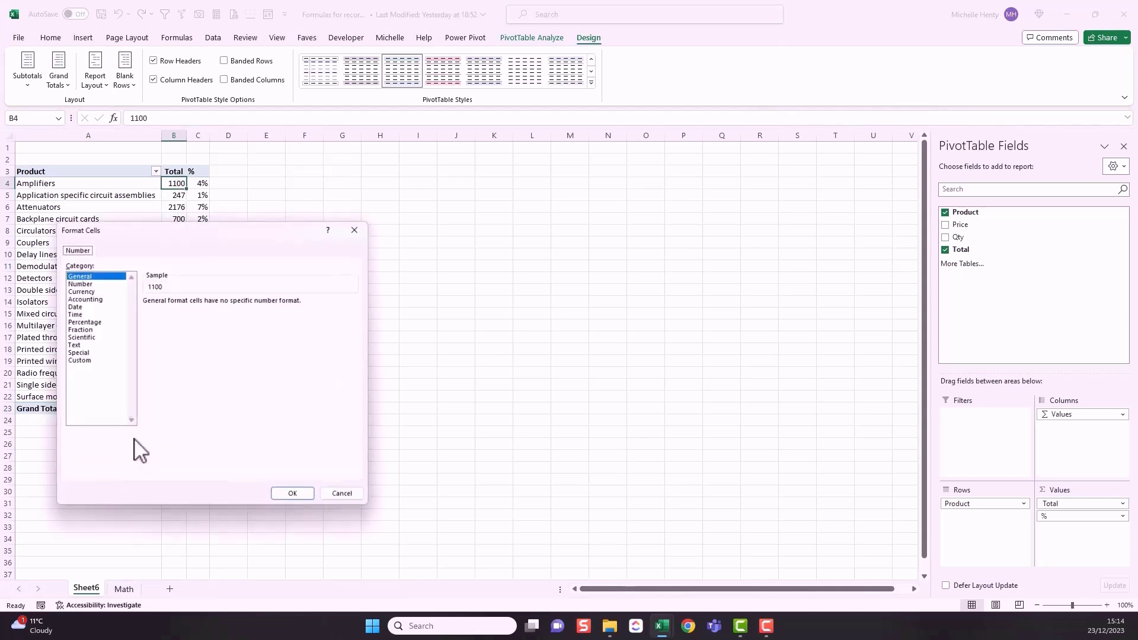
click(95, 291)
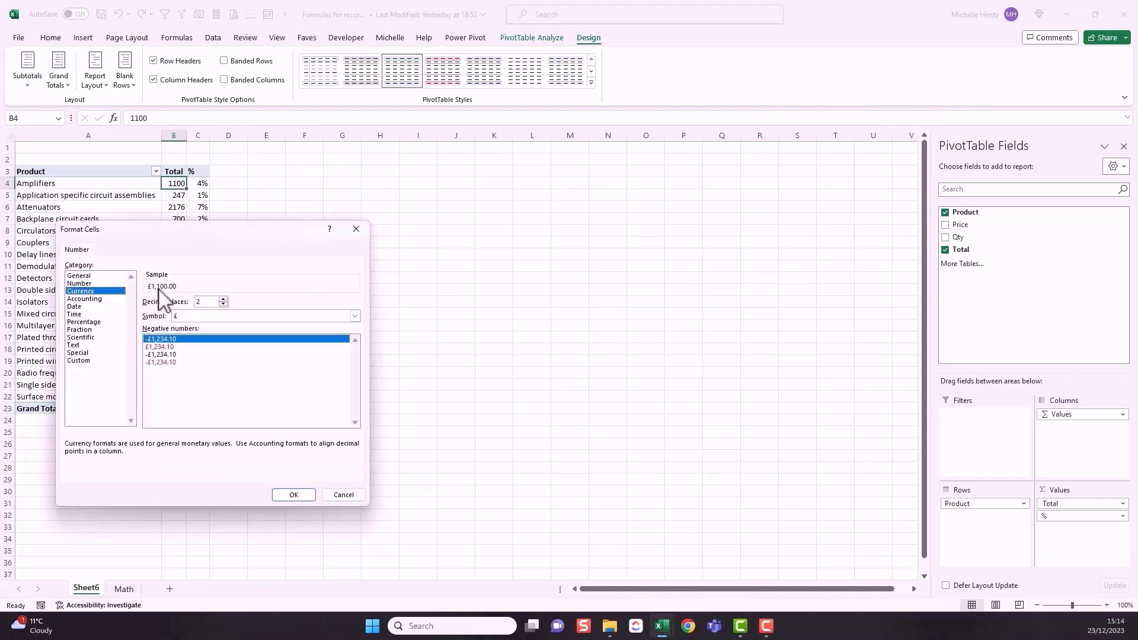
click(299, 493)
click(251, 448)
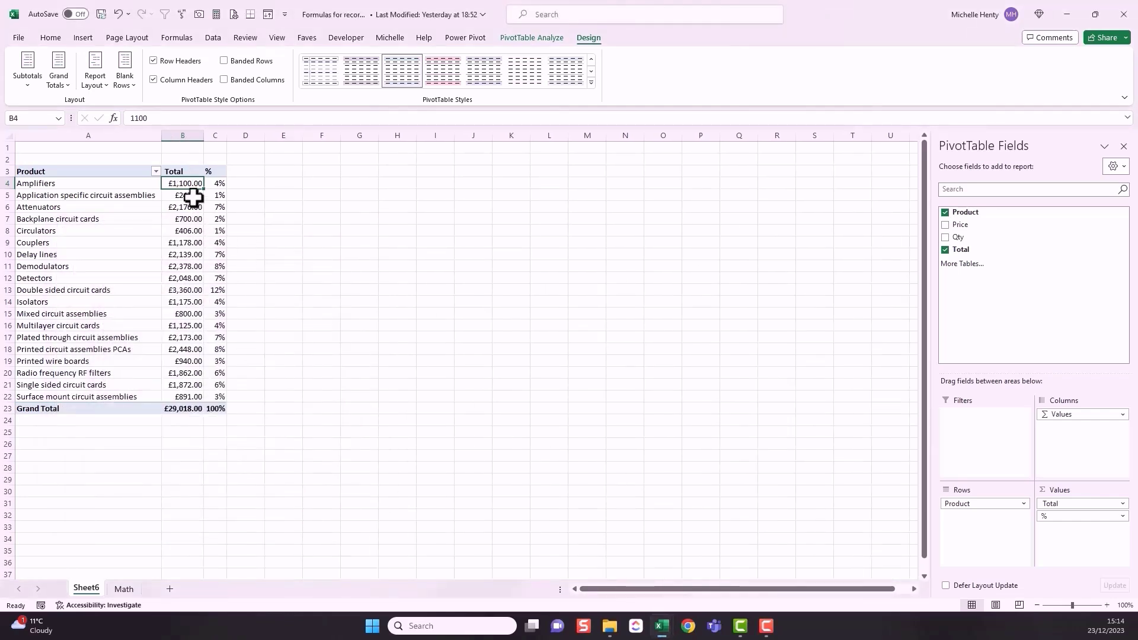
Step: Set the Total value field's currency format to 0 decimal places
right_click(176, 184)
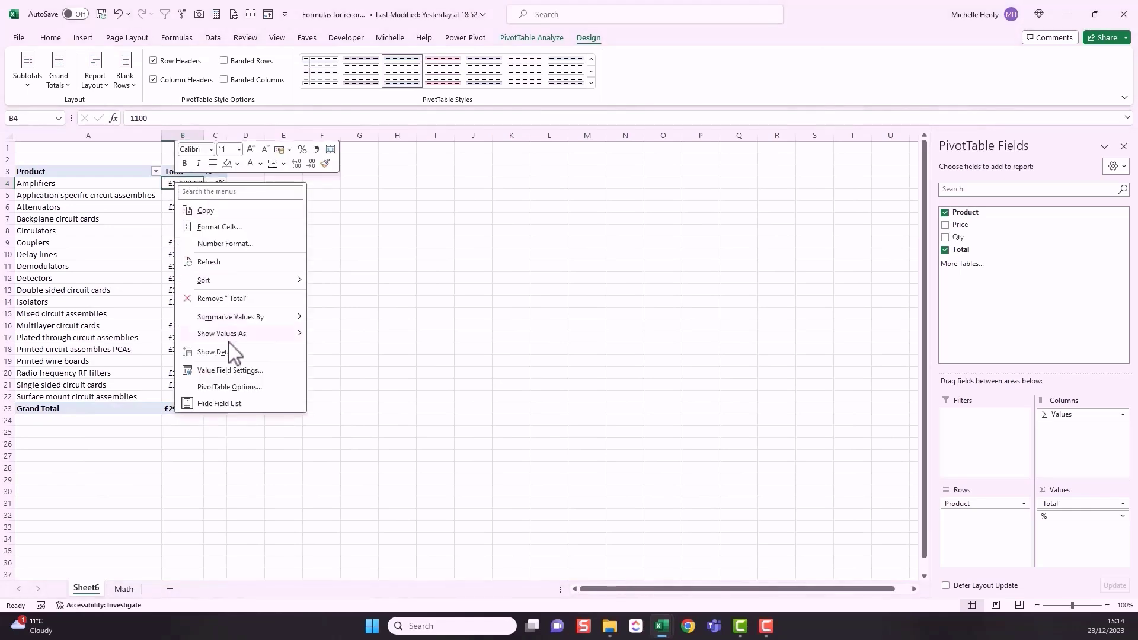
click(226, 371)
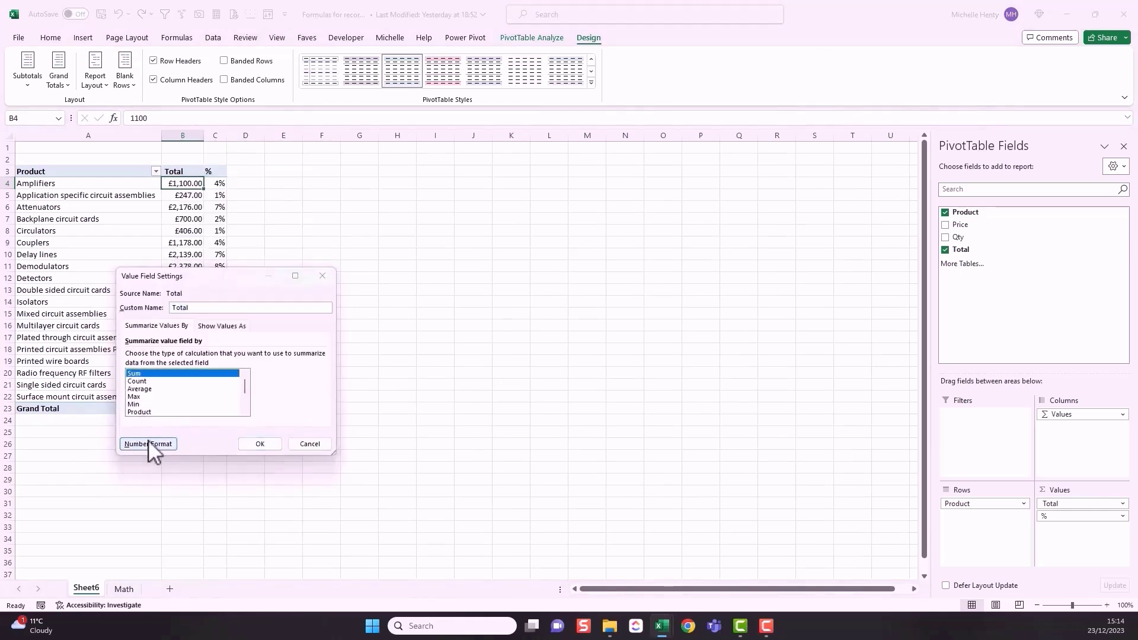
click(148, 443)
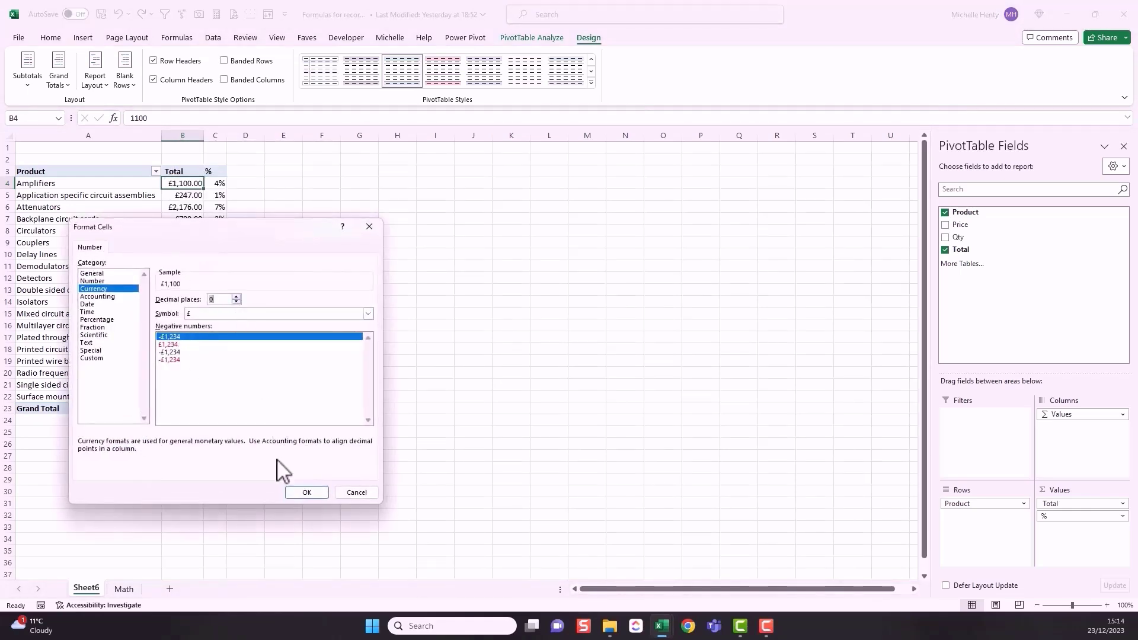
click(297, 492)
click(242, 444)
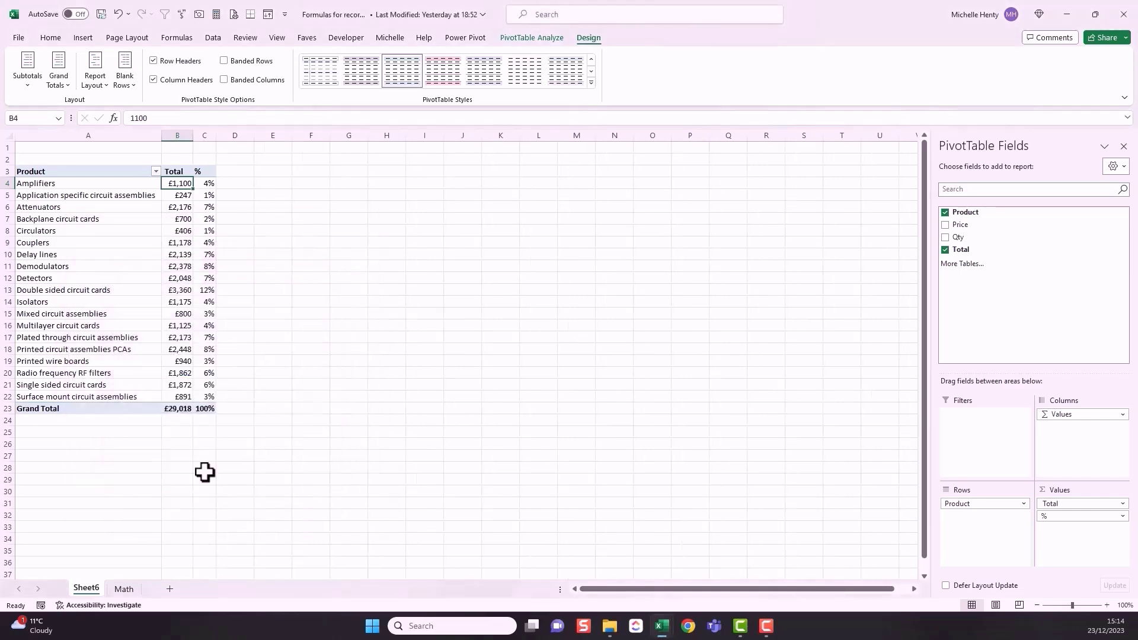
click(204, 469)
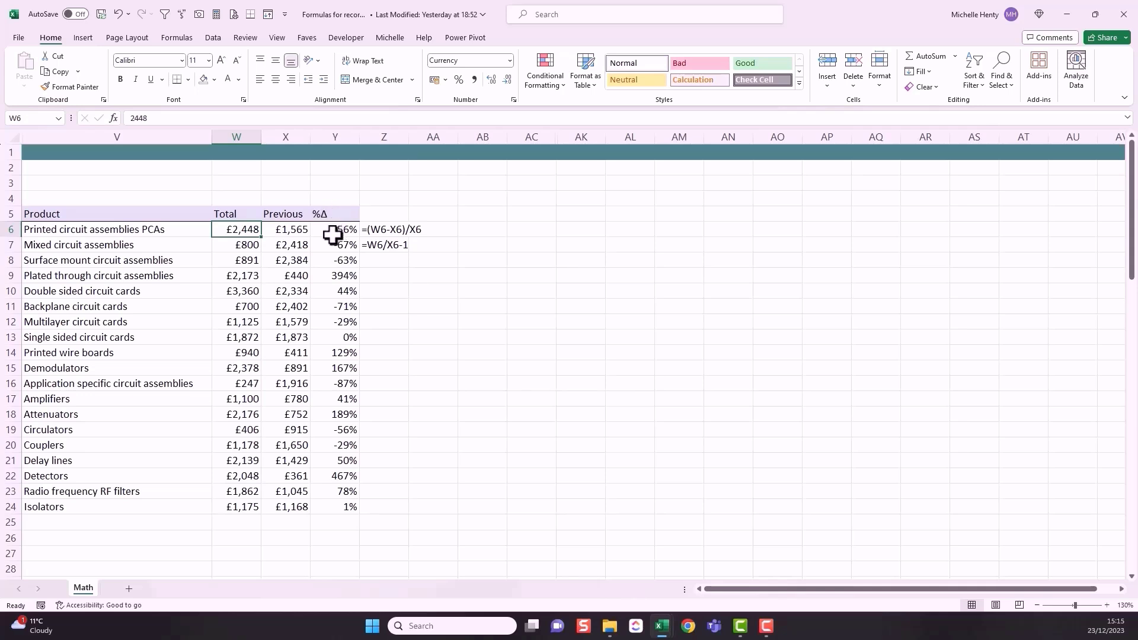
Step: Examine the Total, Previous and %Δ columns, checking the percentage change formulas for Printed circuit assemblies PCAs and Plated through circuit assemblies
drag(239, 230, 235, 507)
drag(292, 230, 292, 508)
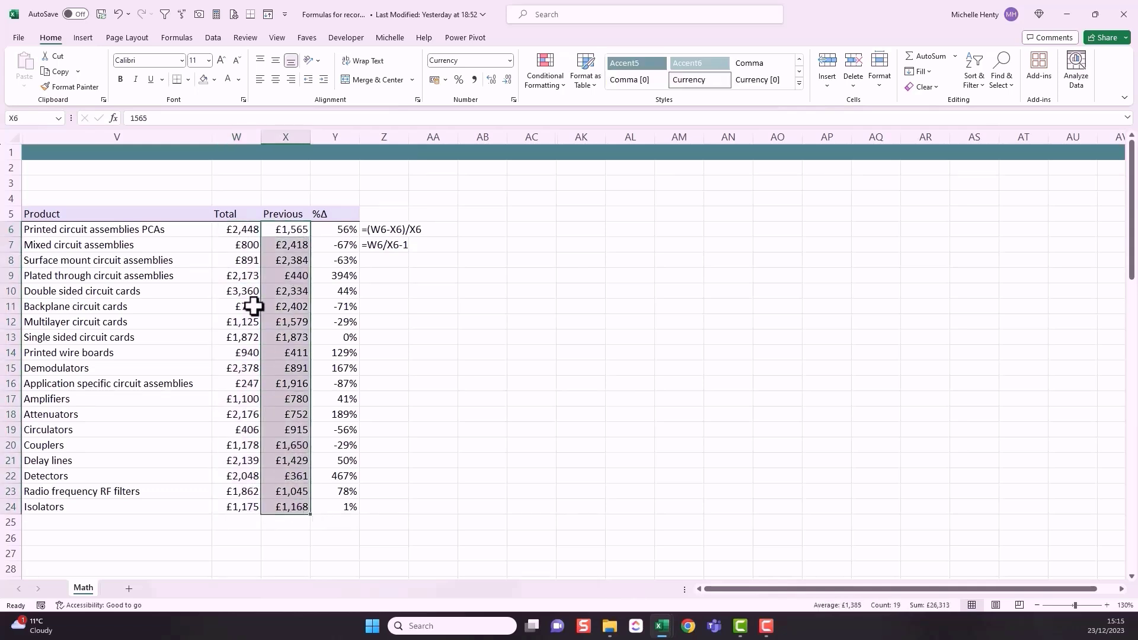
click(231, 230)
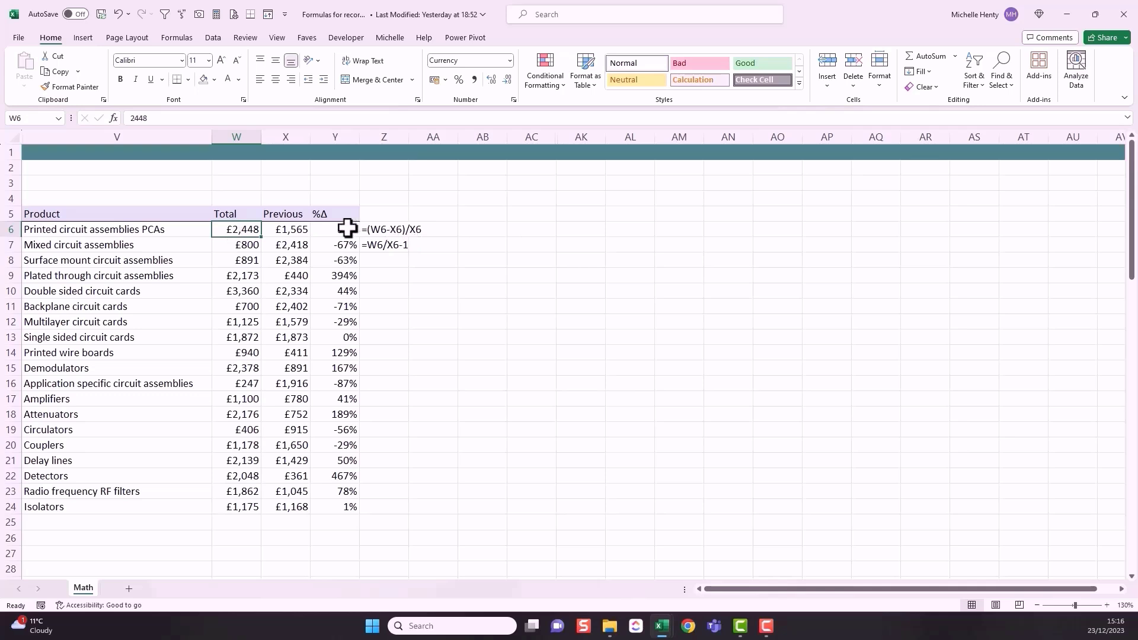
click(320, 230)
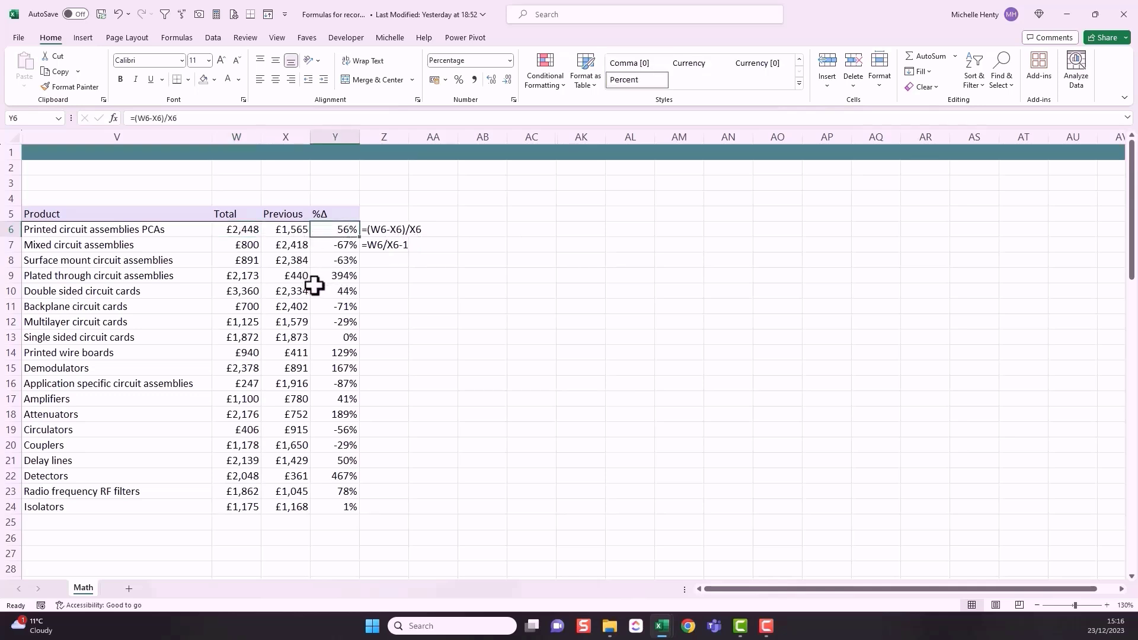
click(330, 278)
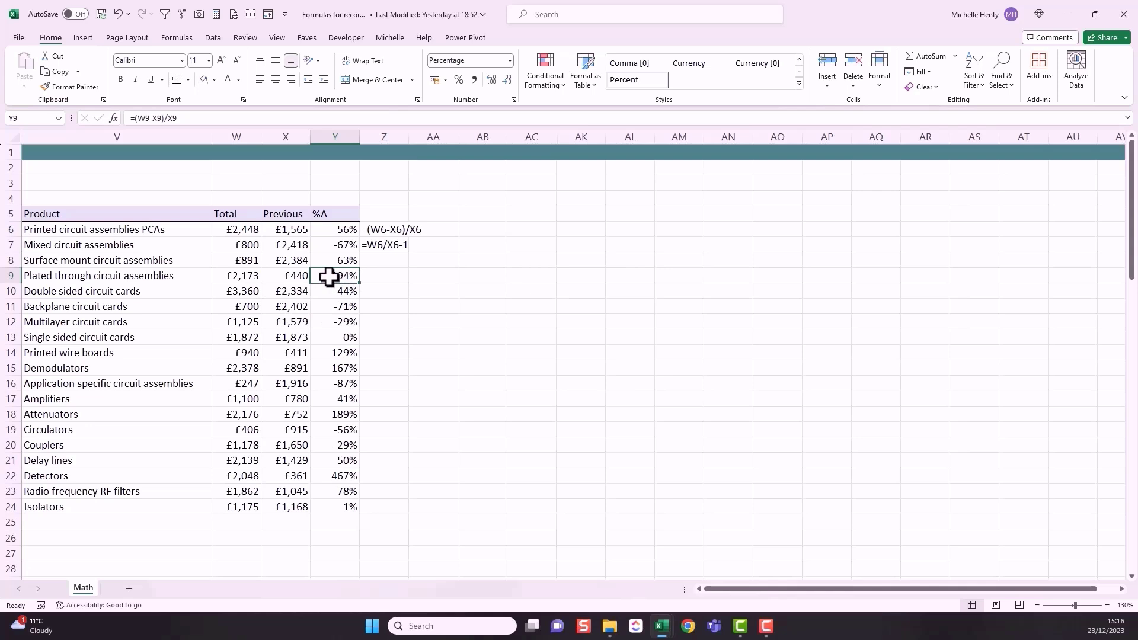
click(239, 276)
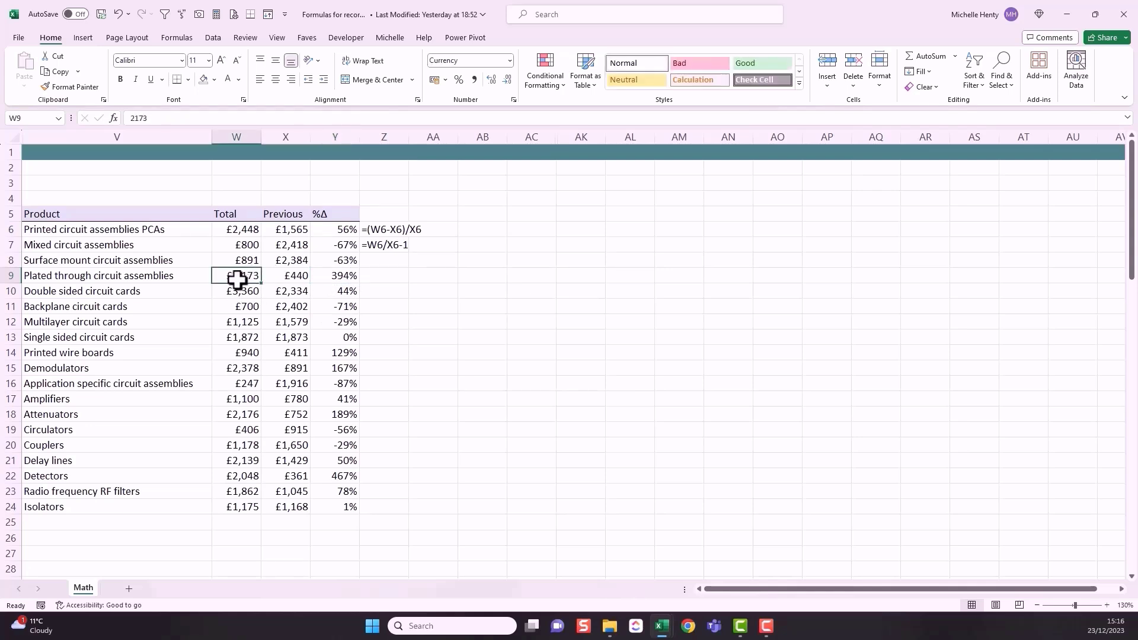
click(287, 273)
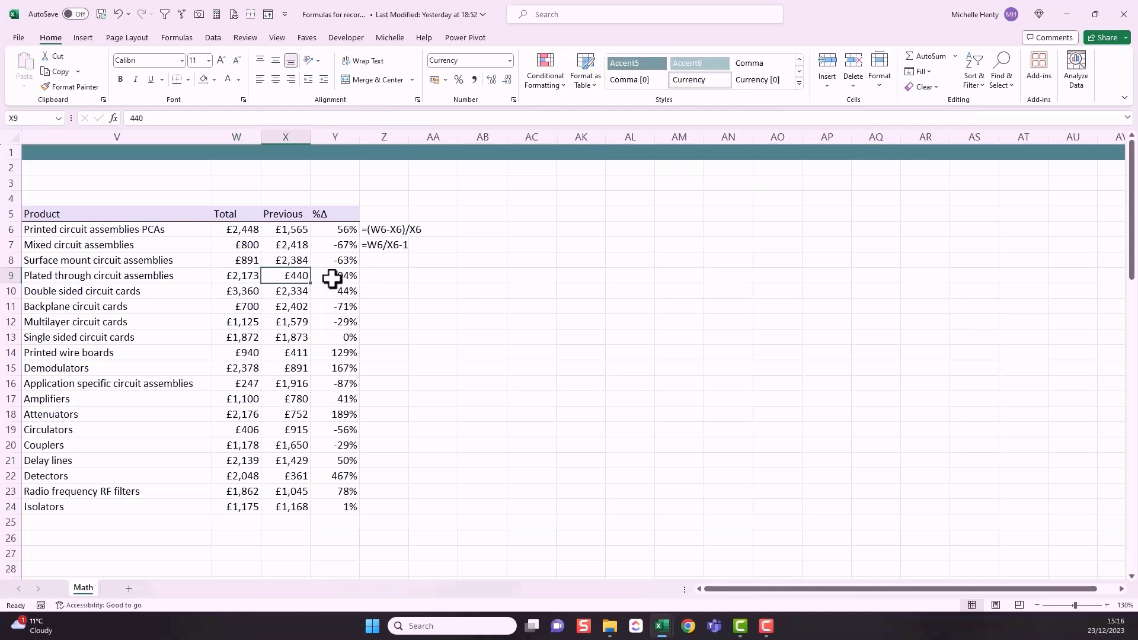
click(333, 278)
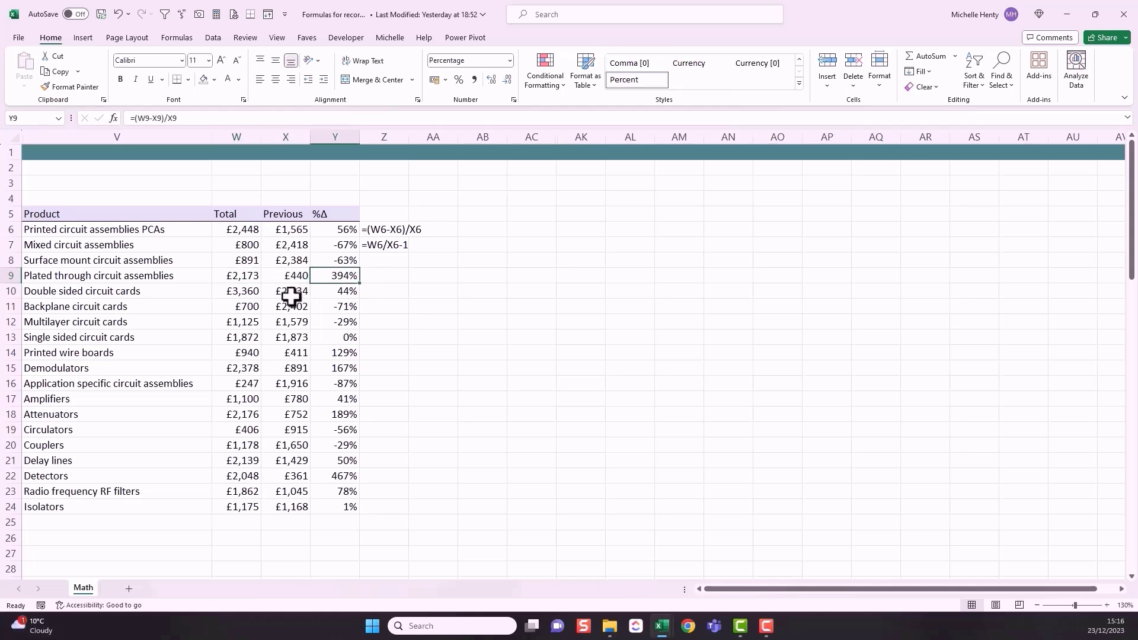
Step: Compare the %Δ, Total and Previous values for Single sided circuit cards, Application specific circuit assemblies and Isolators
click(333, 338)
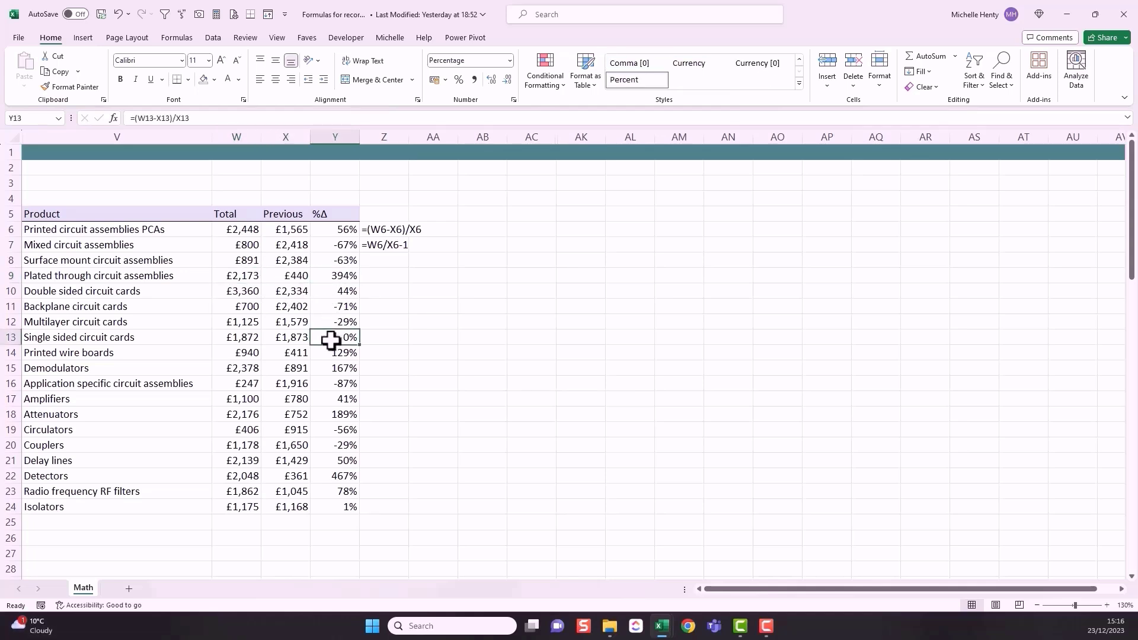
click(254, 338)
click(283, 338)
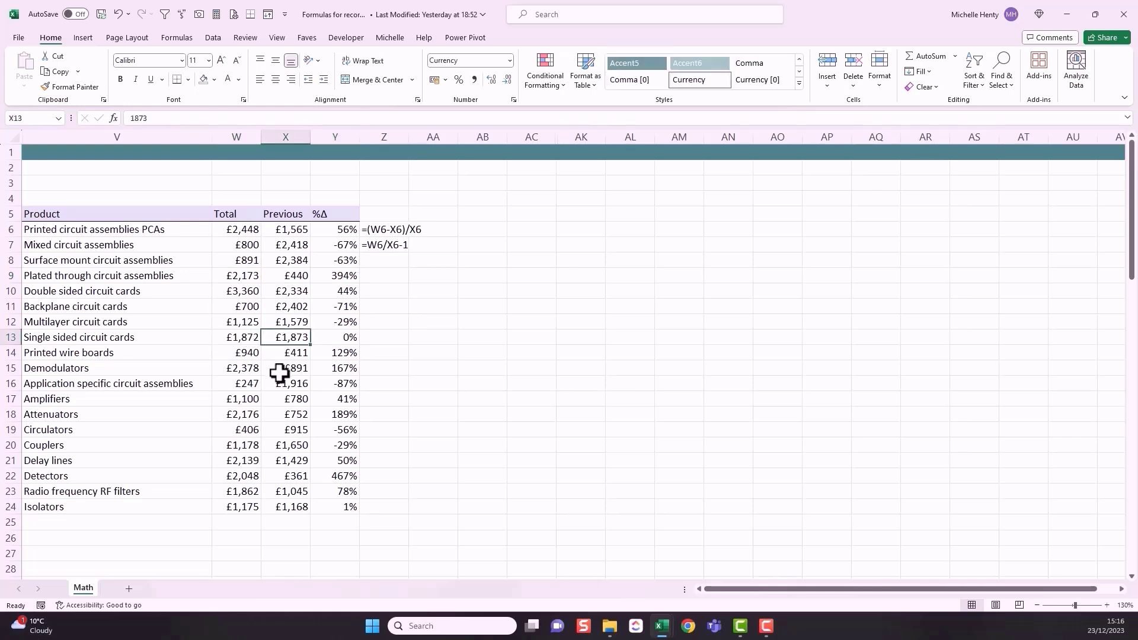
click(331, 386)
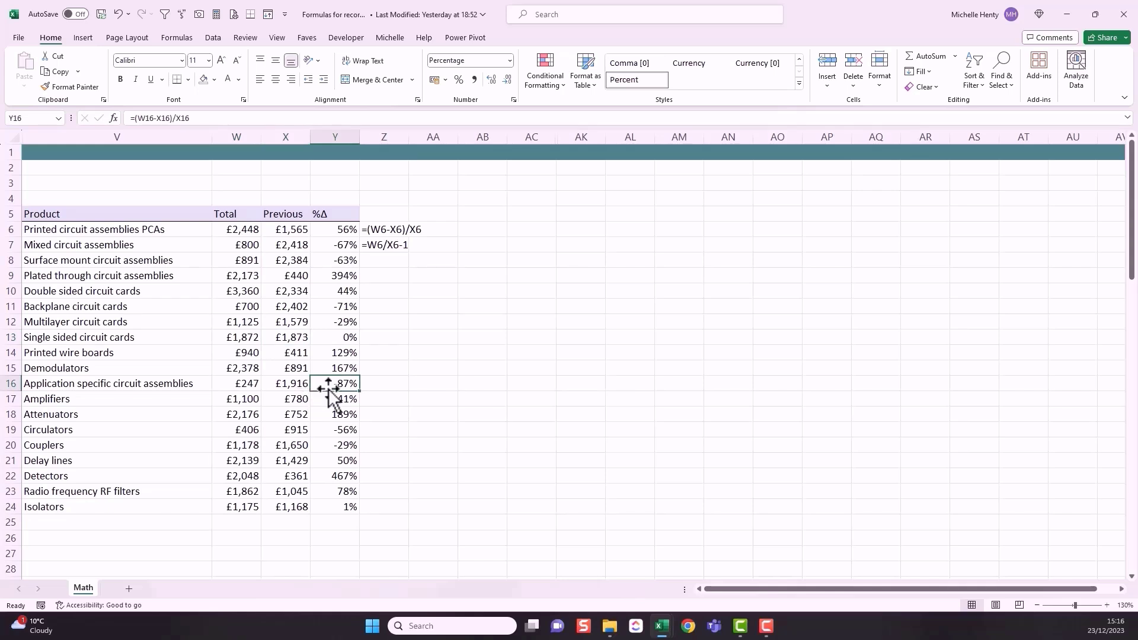
click(244, 383)
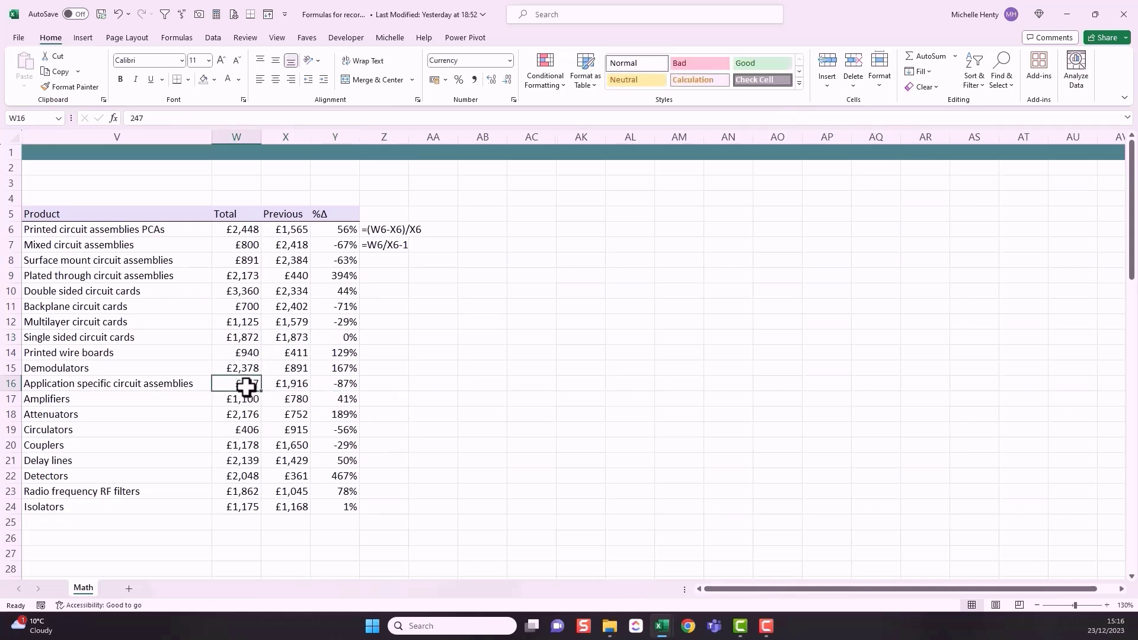
click(293, 386)
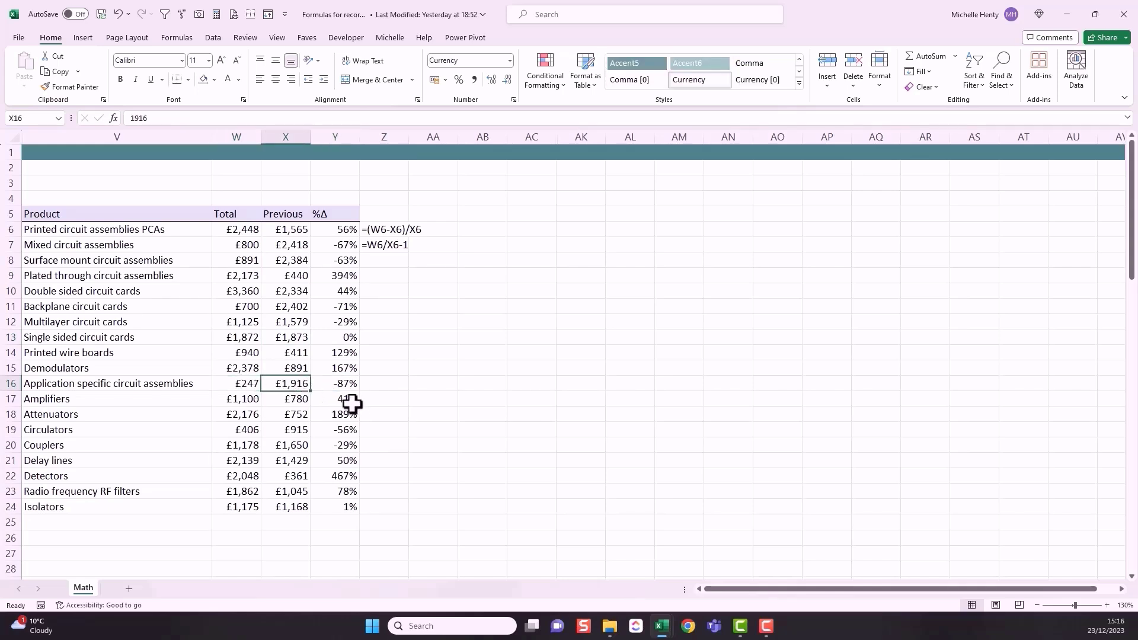
click(332, 507)
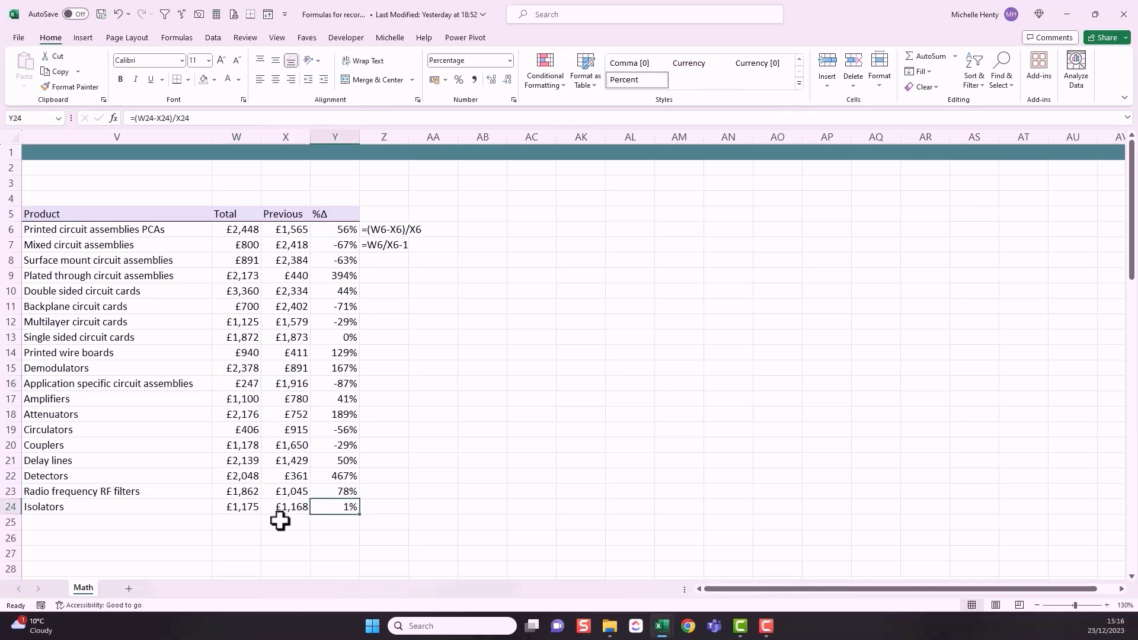
click(249, 509)
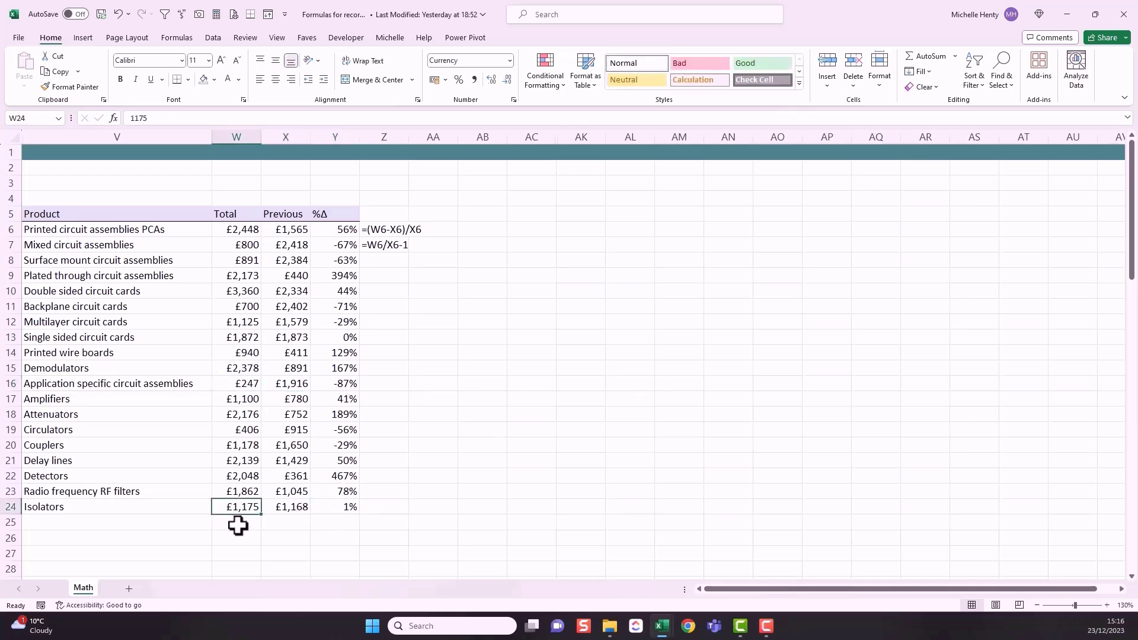
click(299, 510)
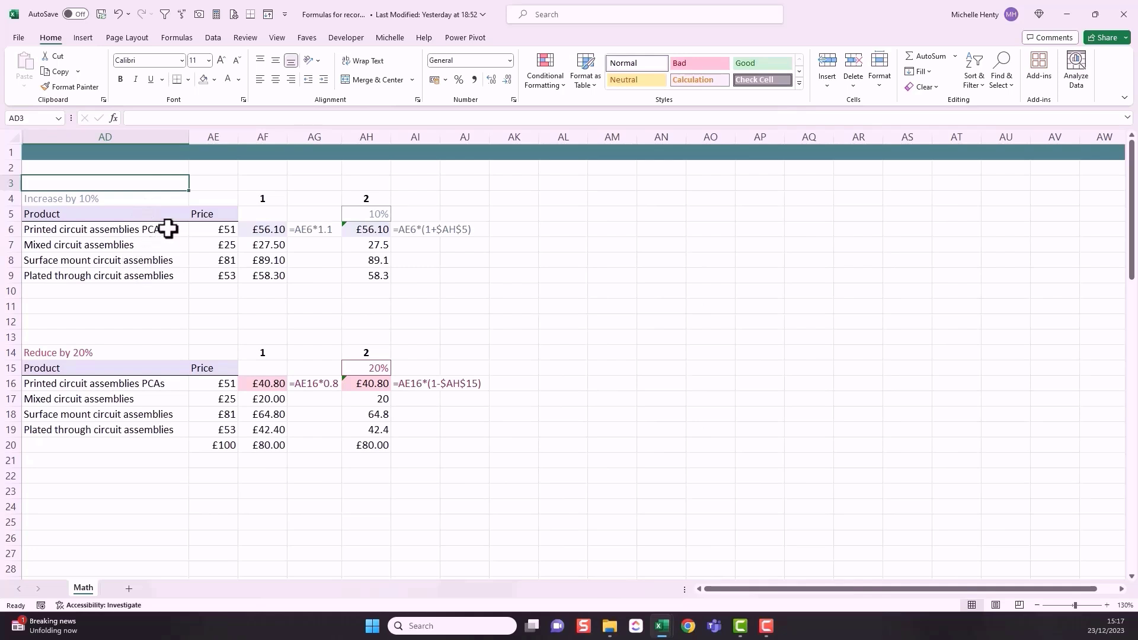
Step: Review the prices in the Increase by 10% table and the fixed-multiplier formula in cell AF6
drag(195, 229, 208, 275)
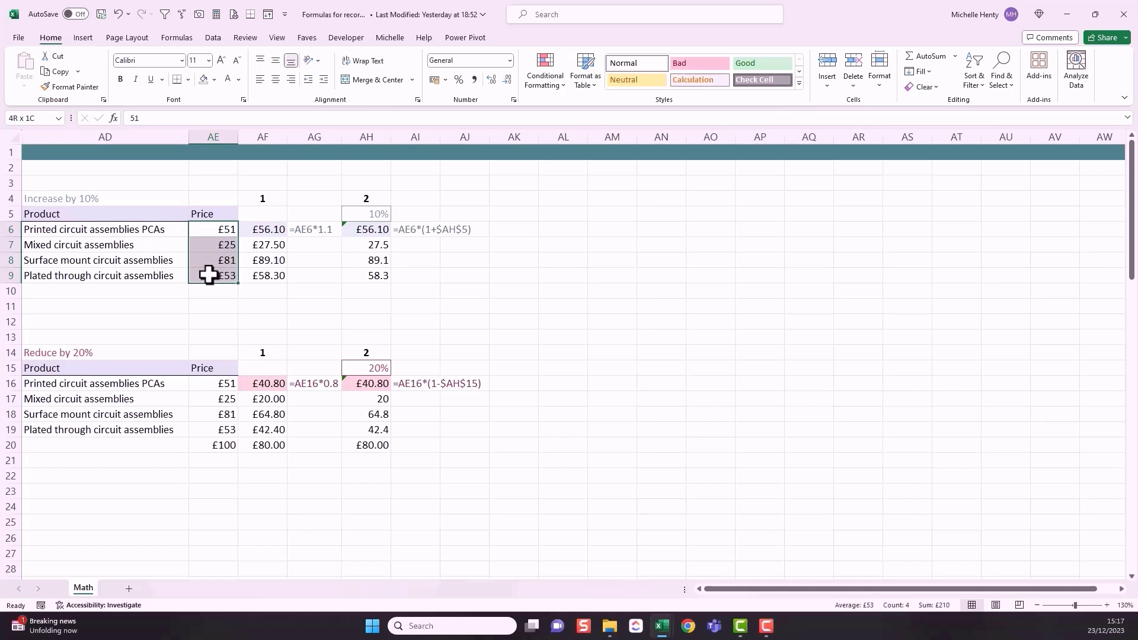
drag(209, 274, 209, 276)
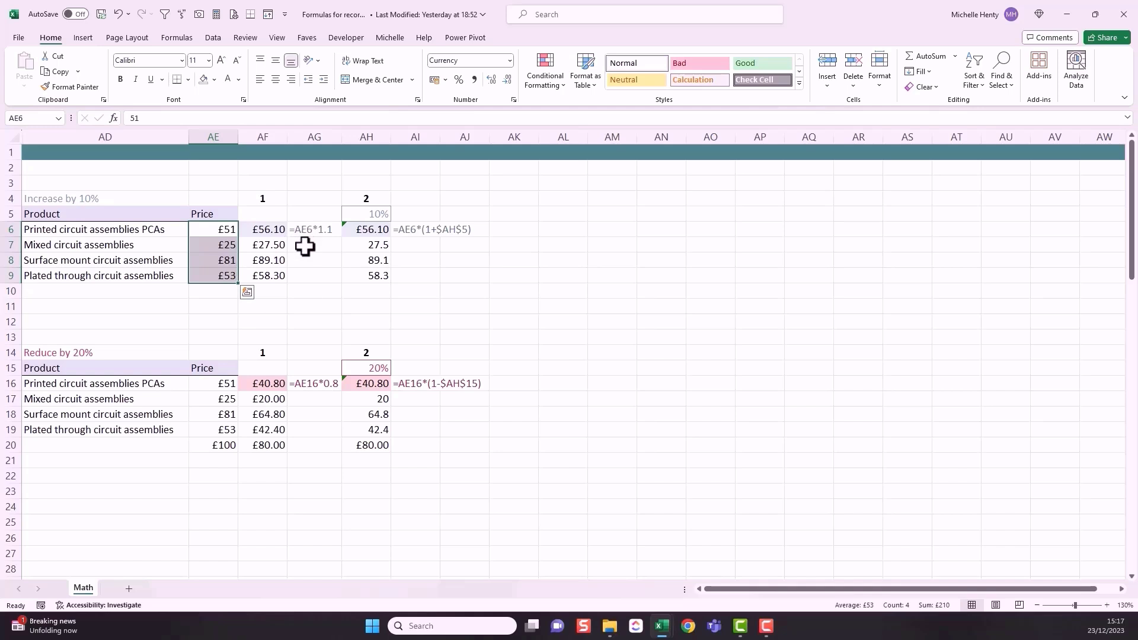
click(223, 225)
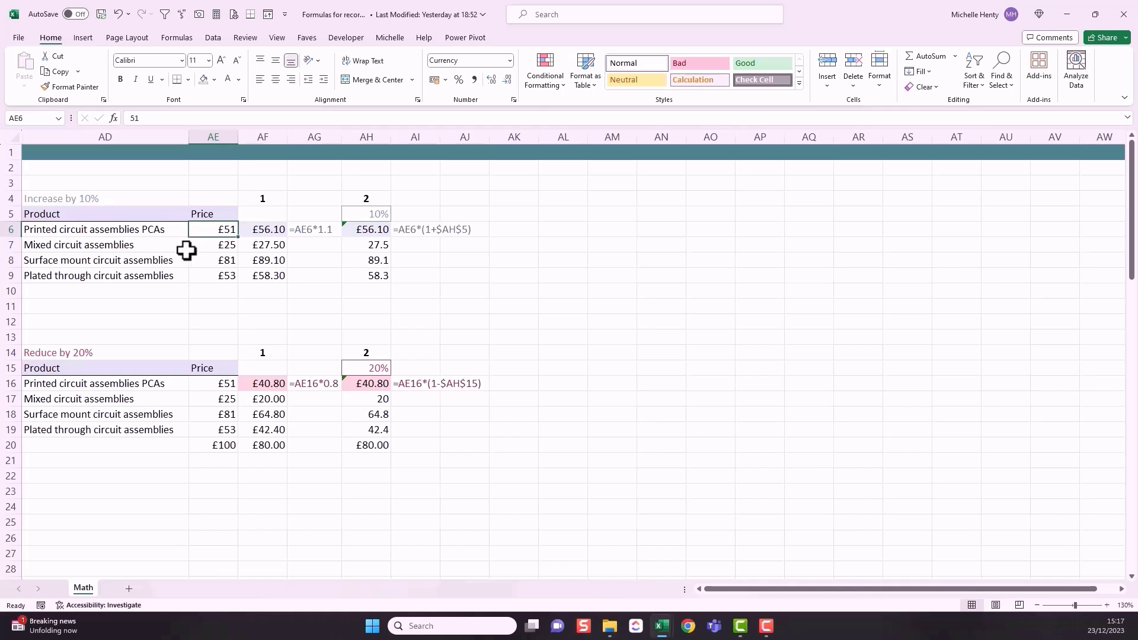
click(271, 229)
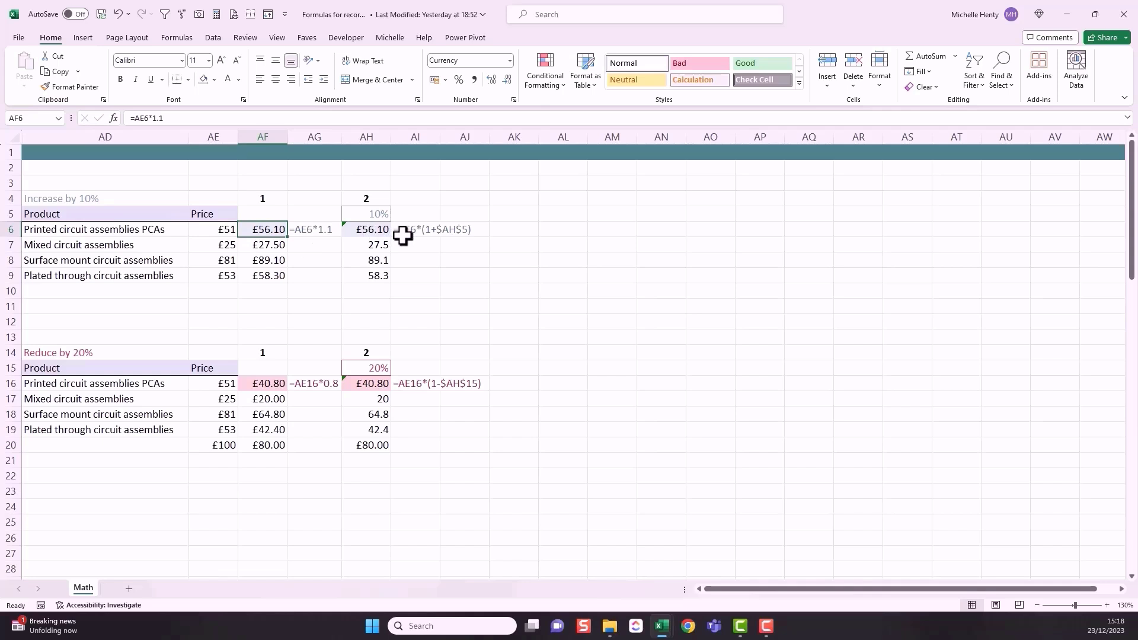
Step: Set the increase rate in cell AH5 to 15%
click(361, 214)
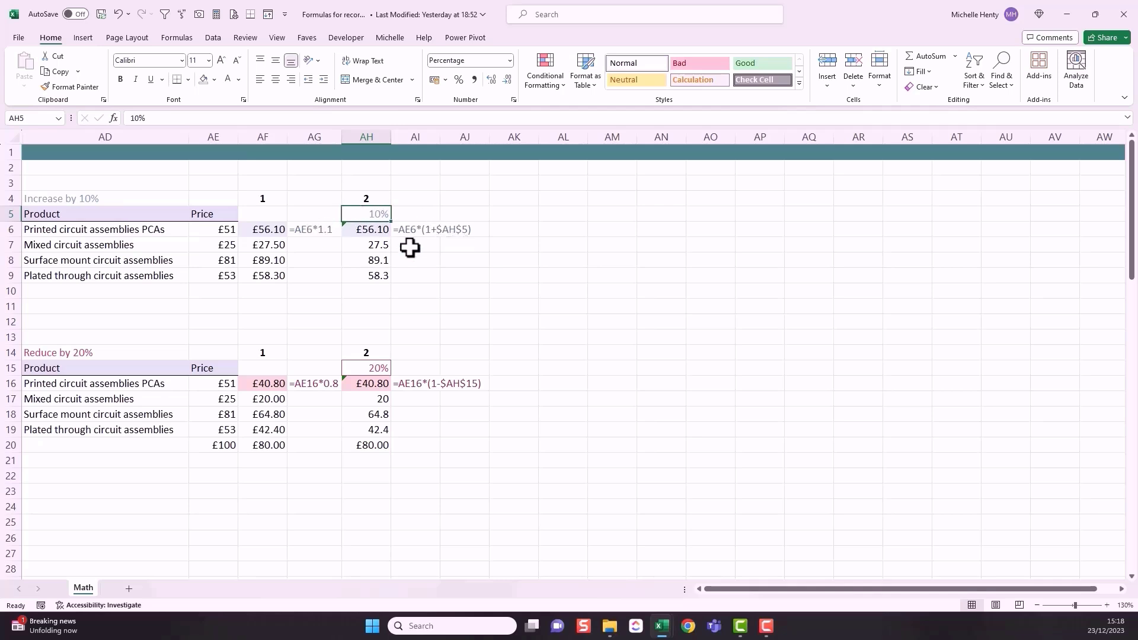
double_click(138, 118)
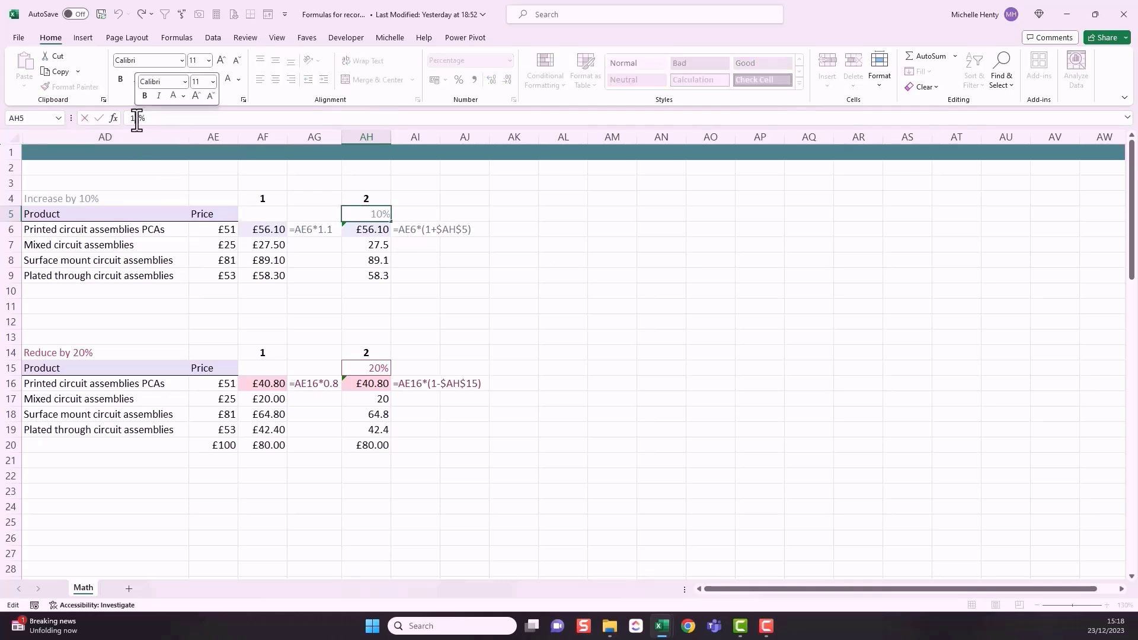
text(15)
key(Return)
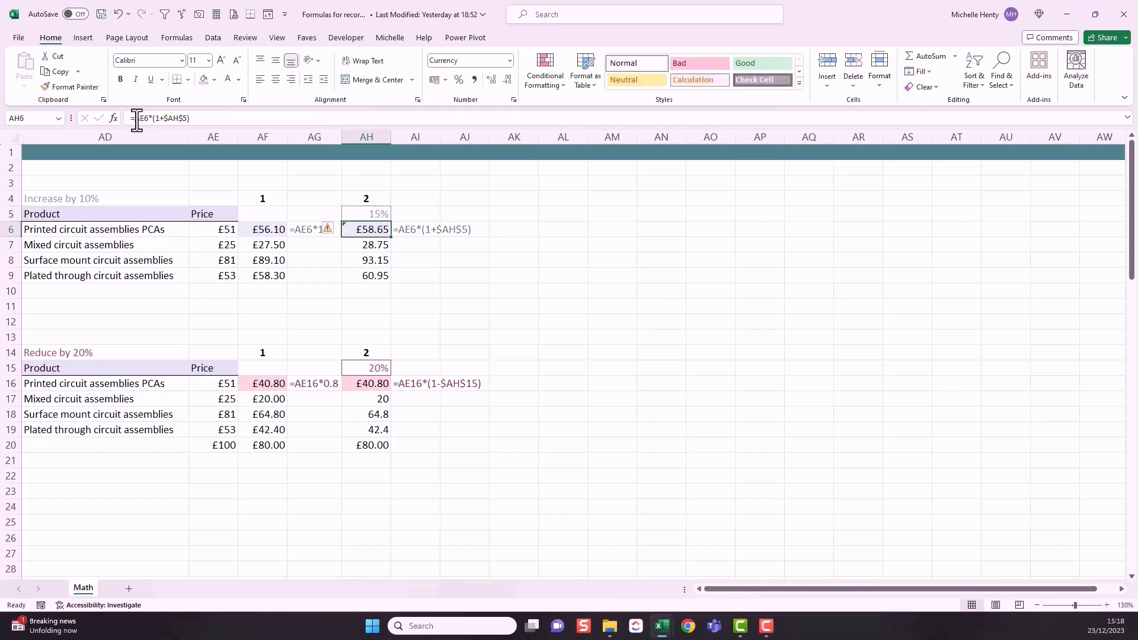
Step: Inspect the fixed 1.1 multiplier inside cell AF6's formula without editing it
click(283, 230)
click(182, 118)
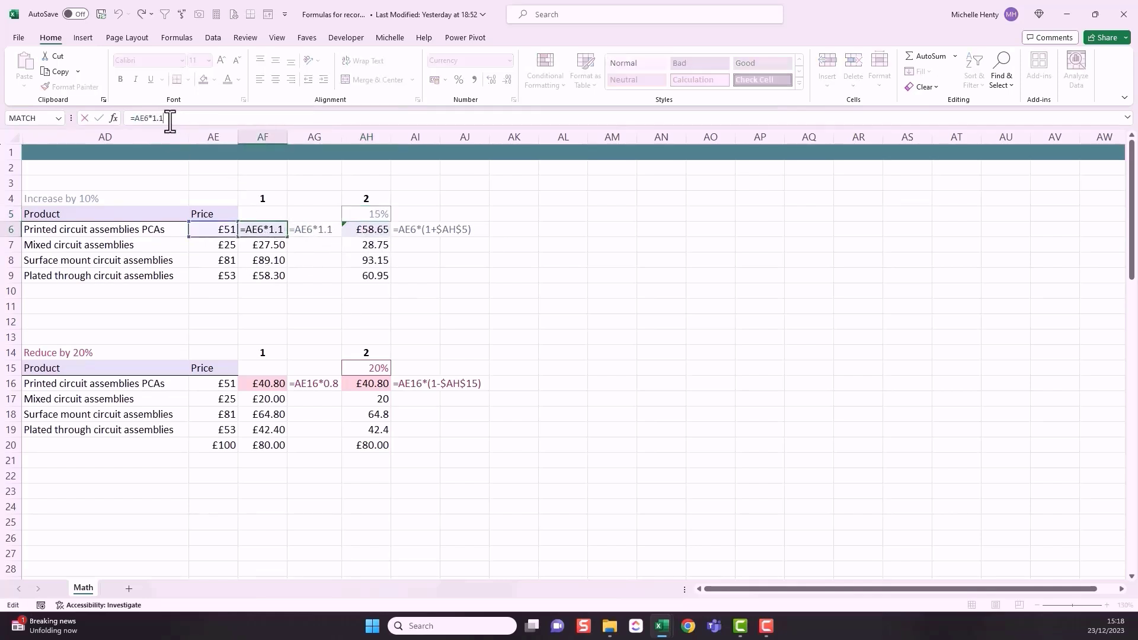
key(Escape)
Step: Set the increase rate in cell AH5 to 20%
click(369, 212)
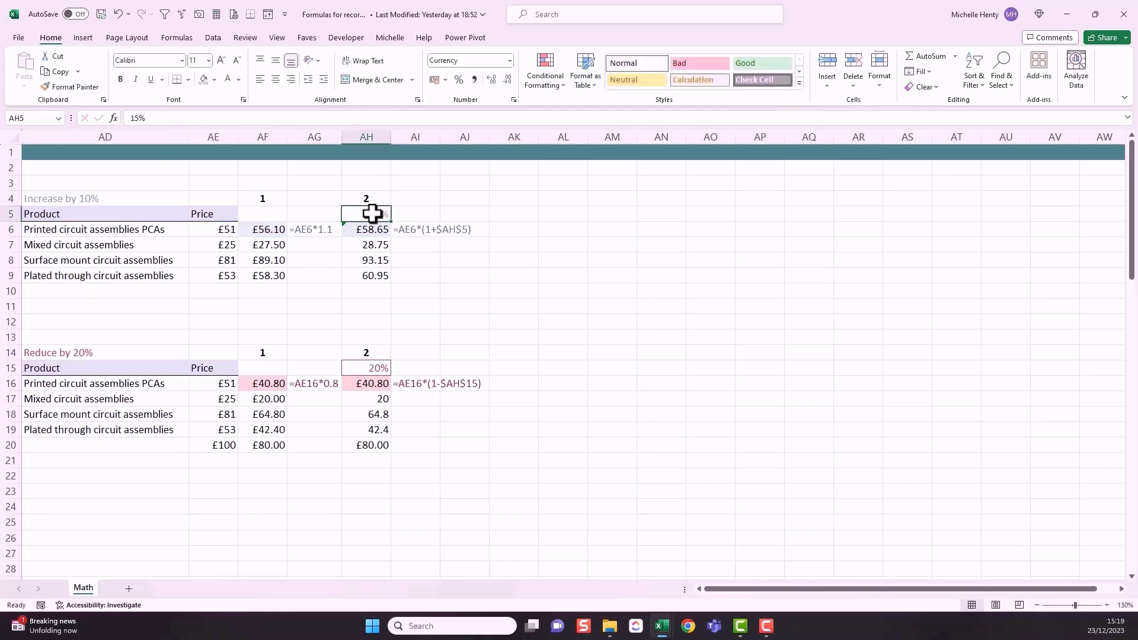
double_click(128, 118)
text(20)
key(Return)
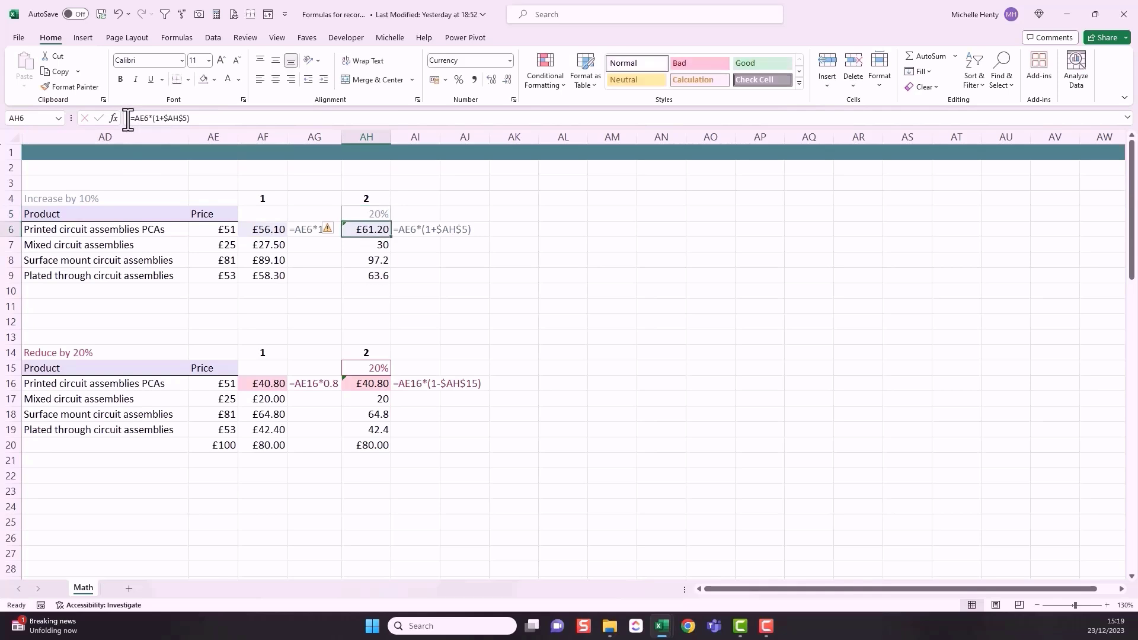
Step: Set the increase rate in cell AH5 back to 10%
click(356, 215)
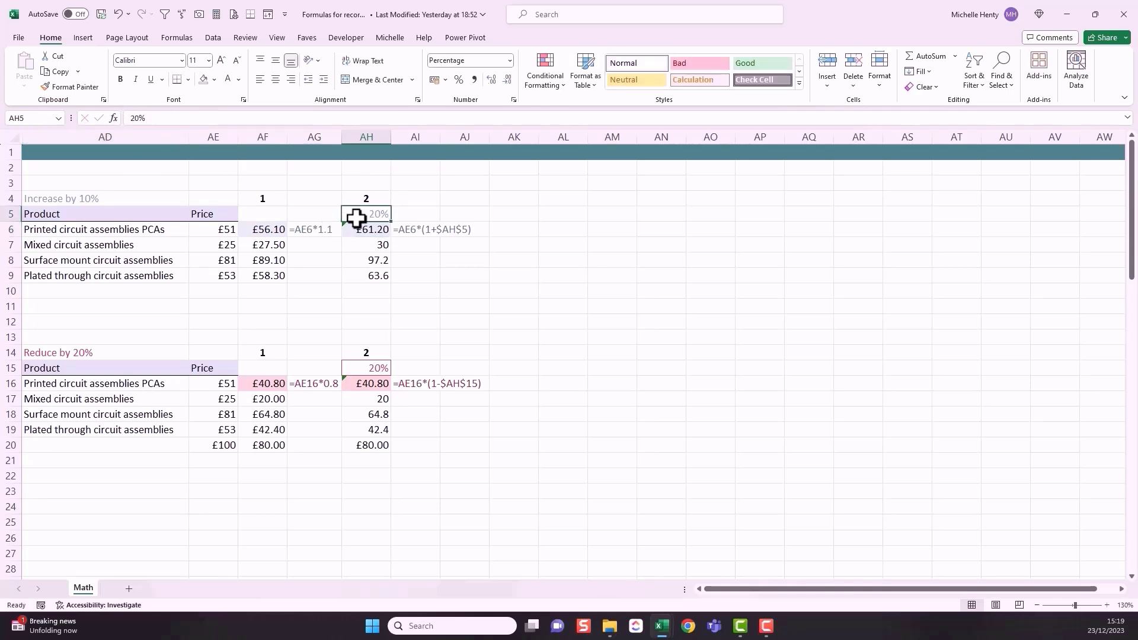
text(10)
key(Return)
Step: Check the increase rate in AH5, and compare the first price in the Reduce by 20% table with its formula in AF16
click(379, 215)
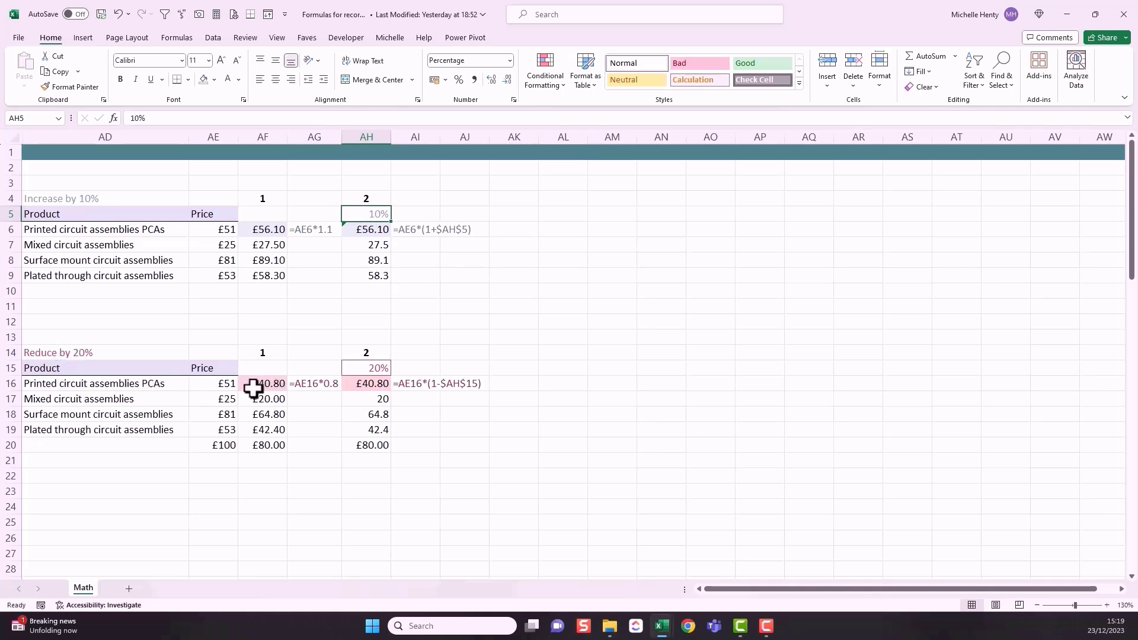
click(222, 386)
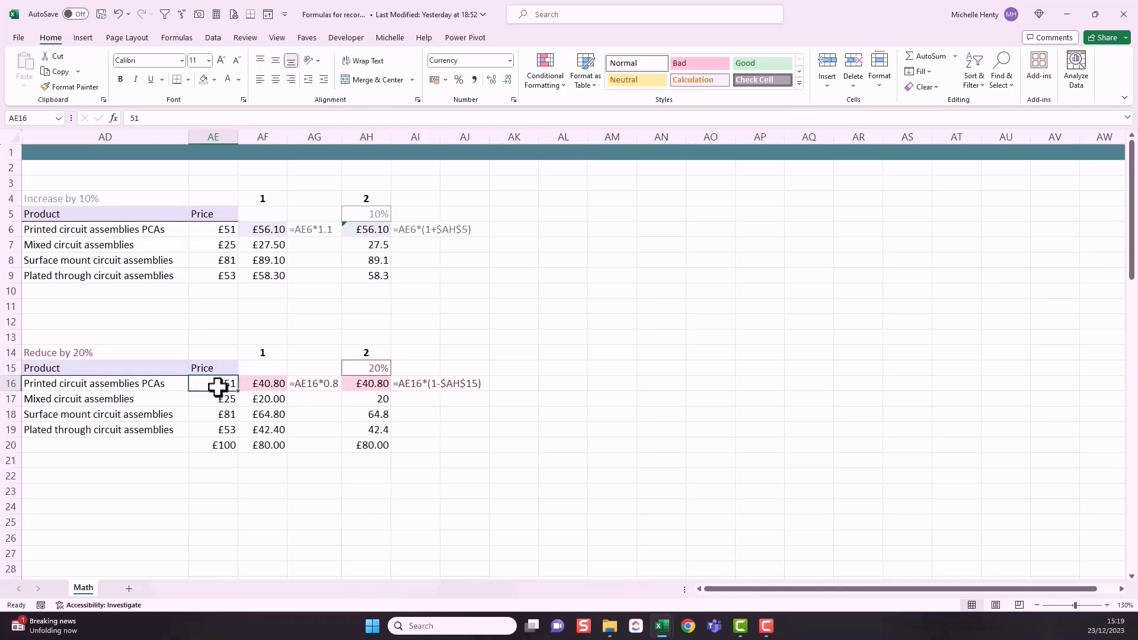
click(253, 386)
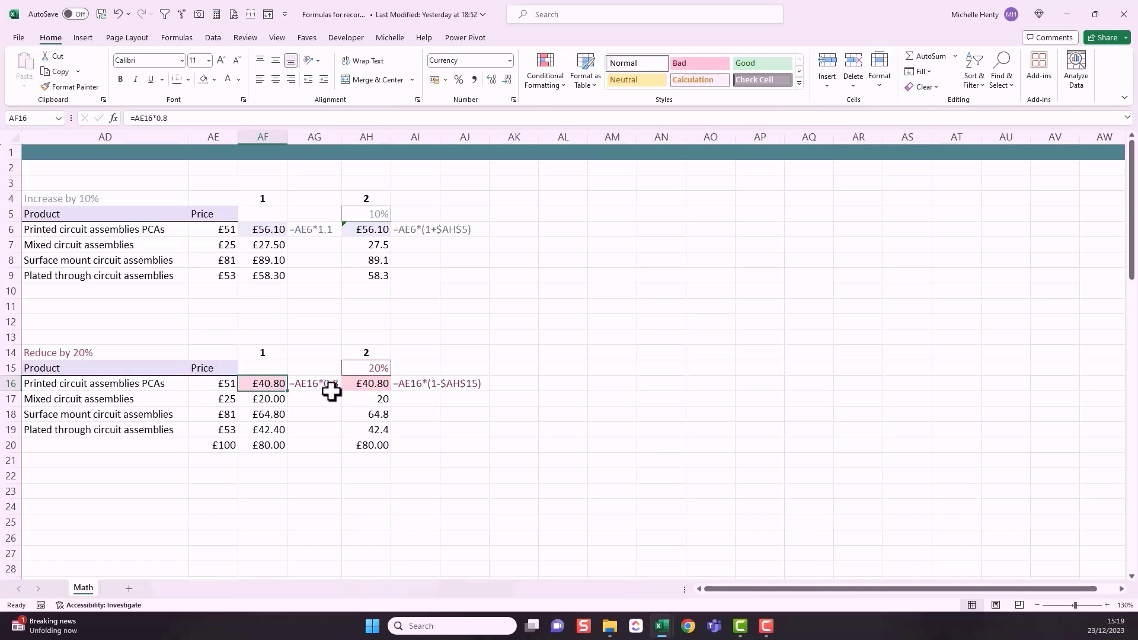
Step: Try a 10% reduction rate in cell AH15 of the Reduce by 20% table, and undo the change
click(376, 367)
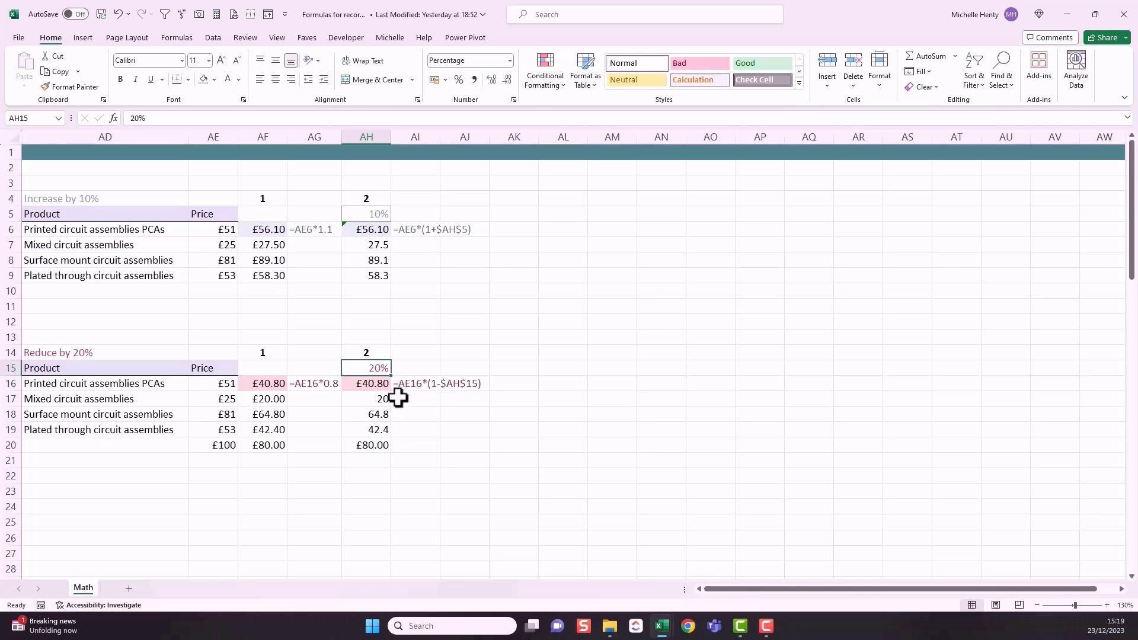
click(136, 118)
key(BackSpace)
text(1)
key(Return)
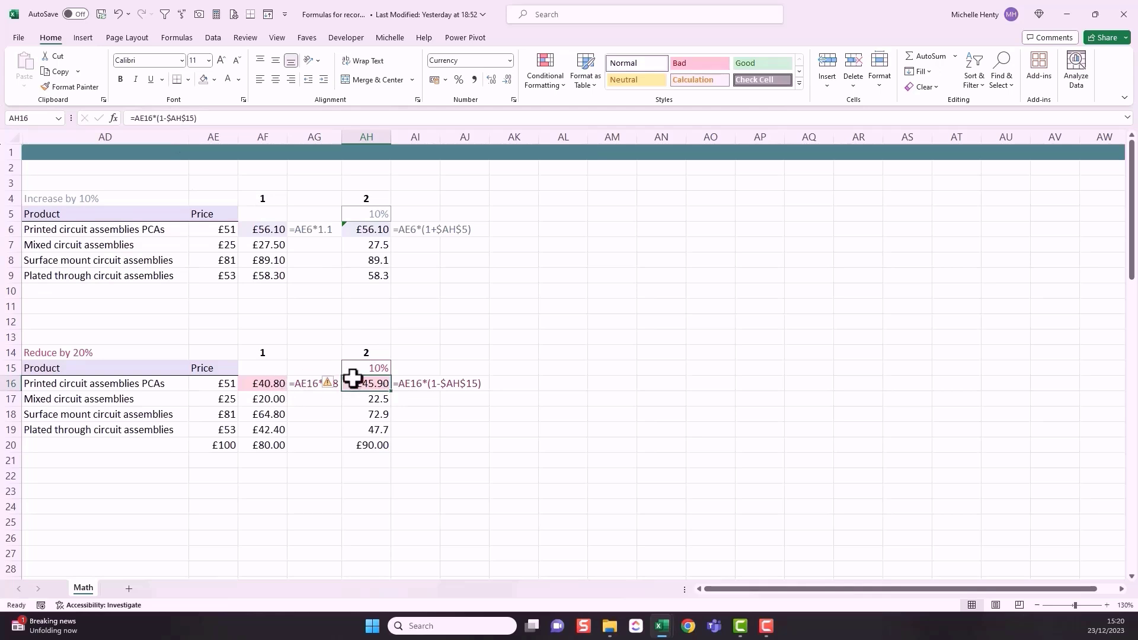
key(ctrl+z)
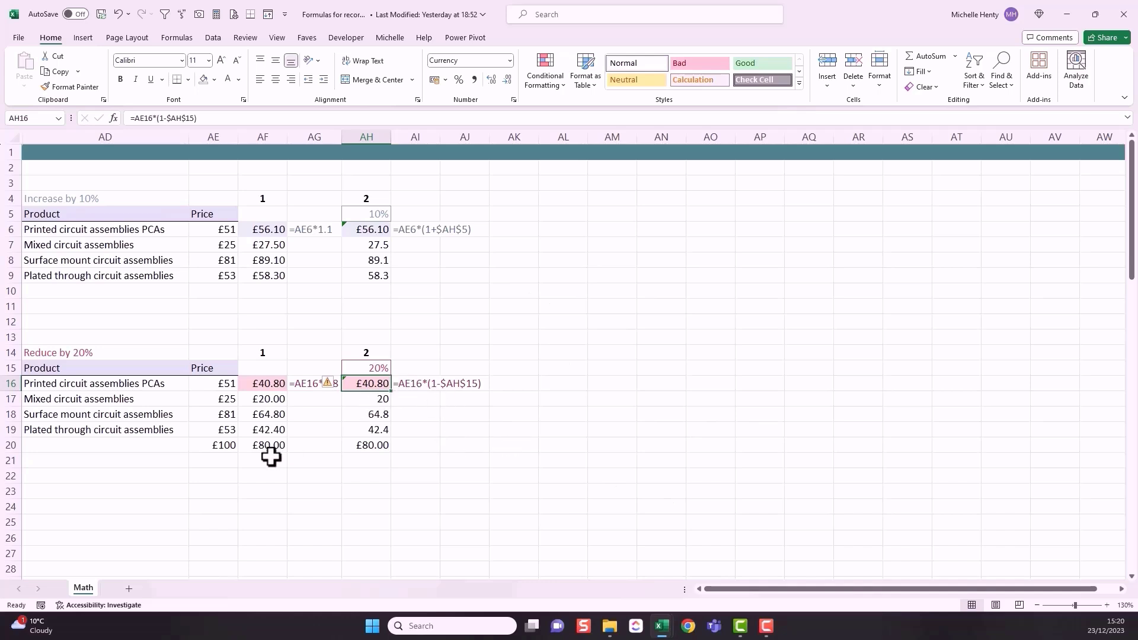
Step: Check the £100 example row in the Reduce by 20% table and the increased prices in AF6:AF9
drag(235, 446, 261, 446)
click(394, 447)
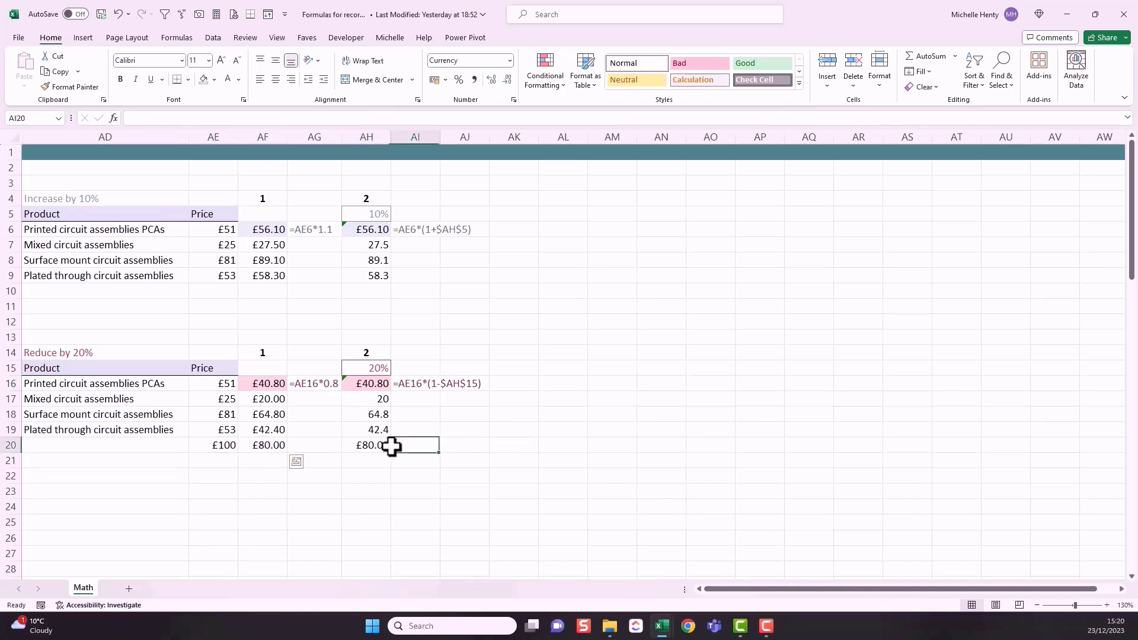
click(224, 291)
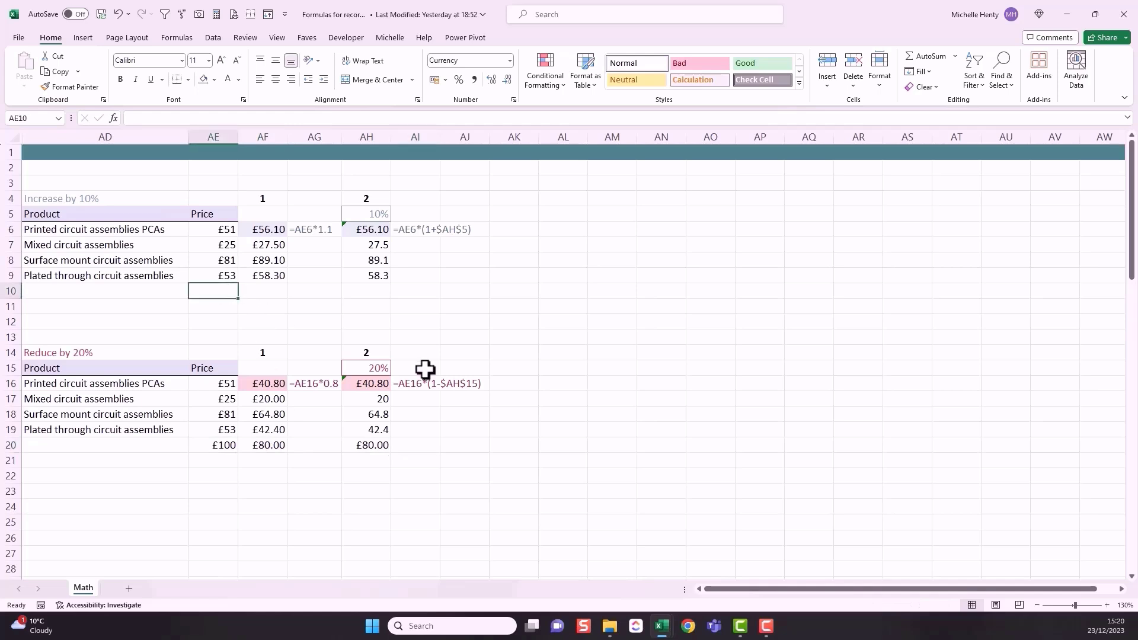
drag(266, 229, 264, 273)
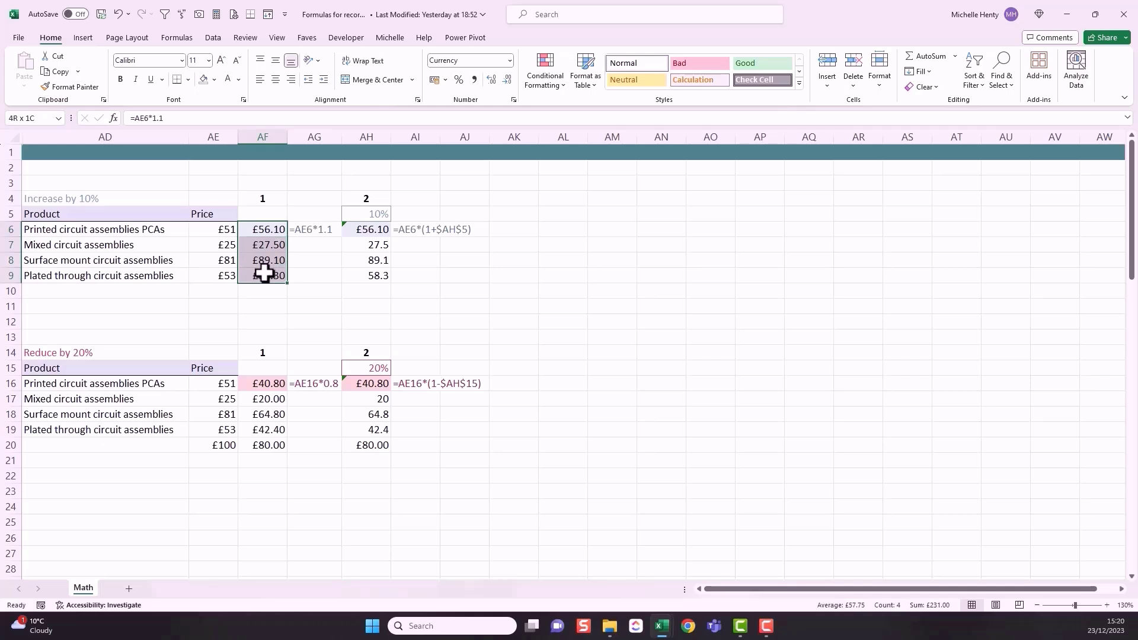
Step: Compare the increased prices and their formulas in AF6:AF9 with the original prices in the Increase by 10% table
click(244, 227)
click(265, 247)
click(228, 248)
click(255, 260)
click(228, 261)
click(252, 276)
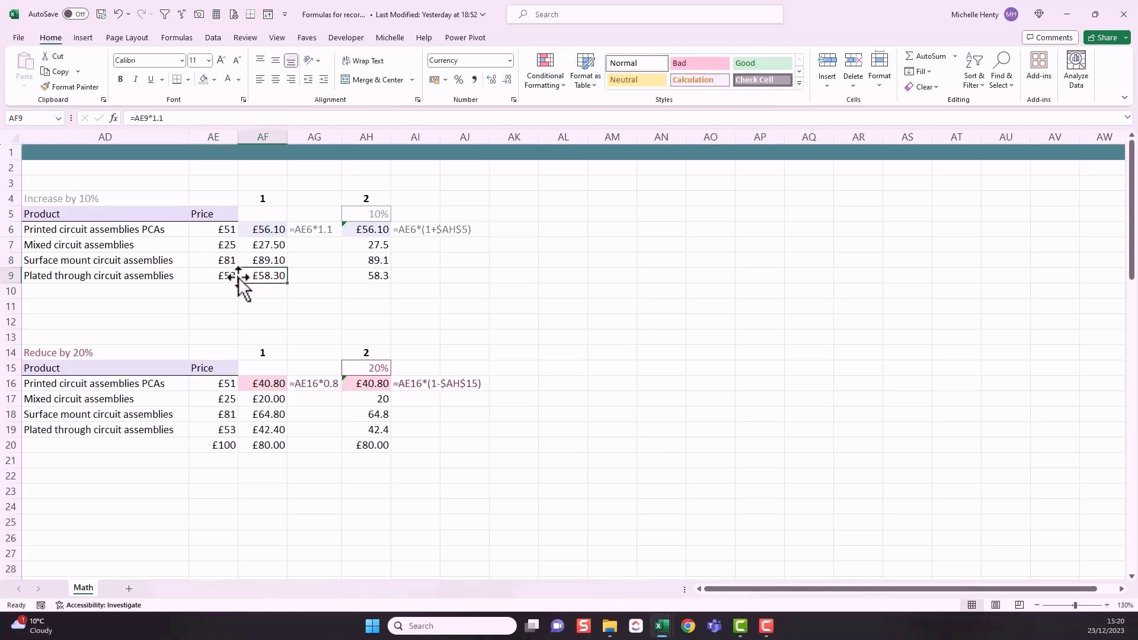
click(229, 276)
Step: Enter 100 as an example price in cell AE10 below the Increase by 10% table, and check the formula in AF10
click(215, 293)
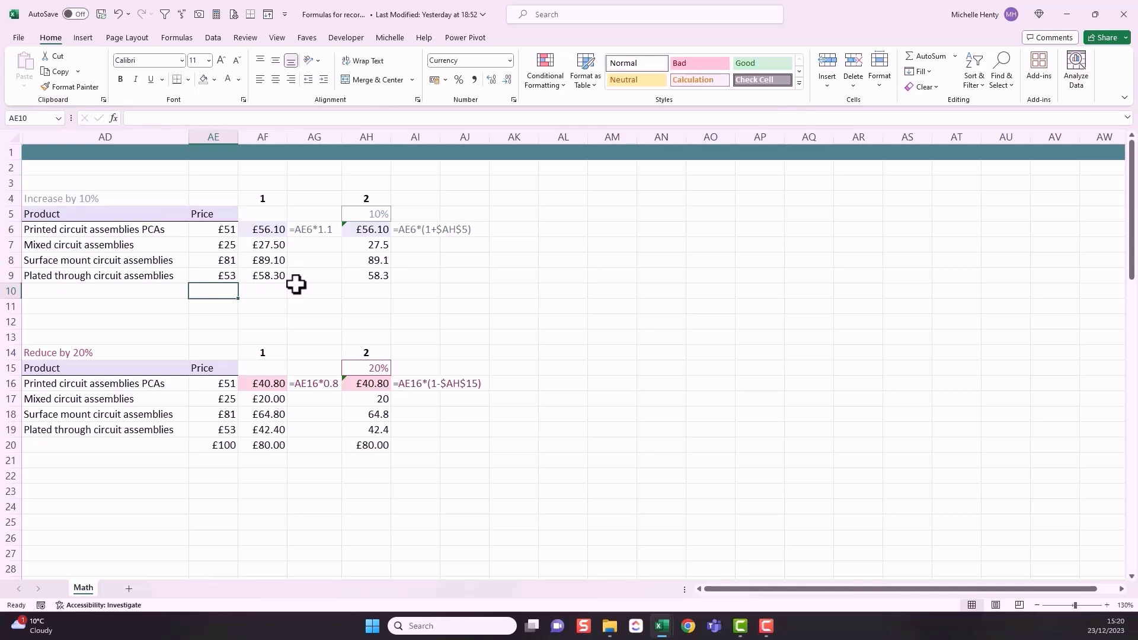
text(100)
key(Return)
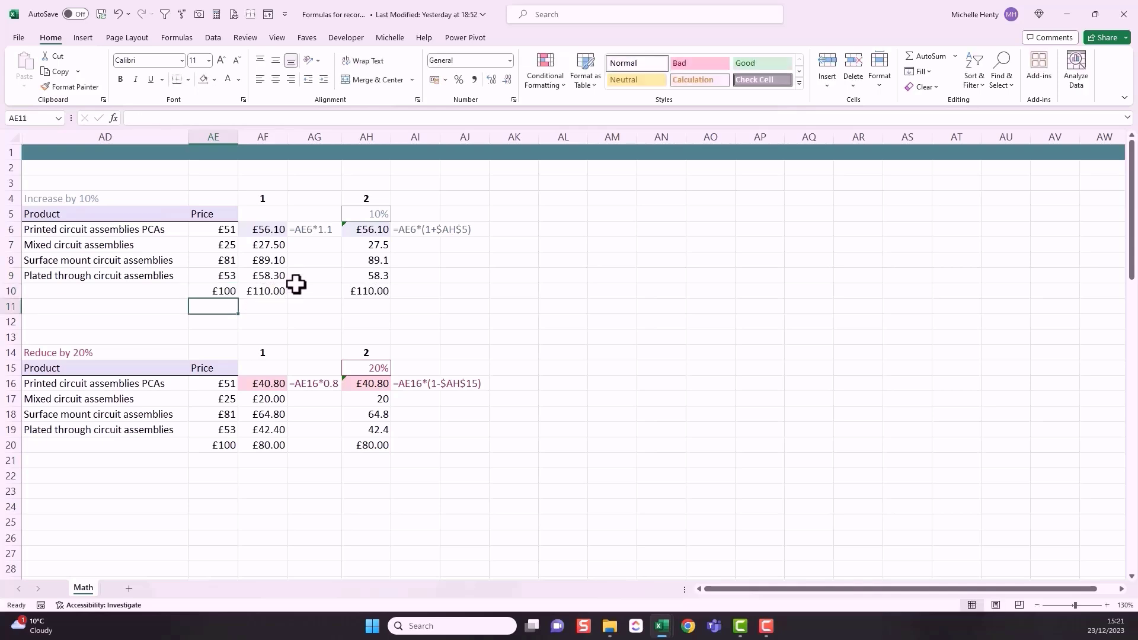
click(271, 291)
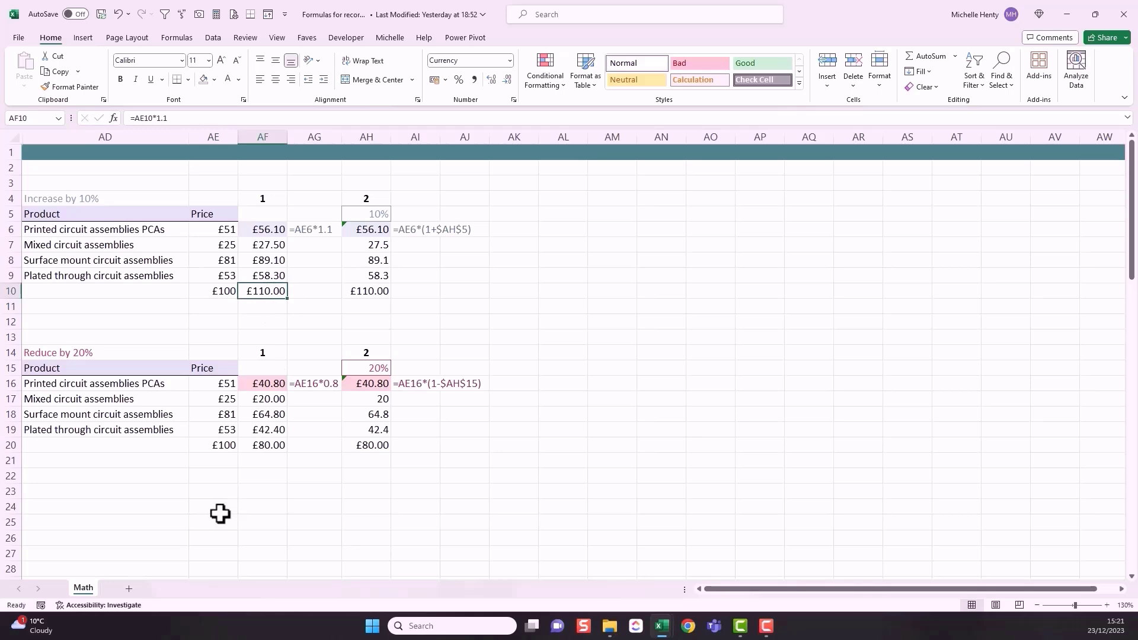
Step: Compare the example prices and formulas in AE20:AF20 with those in AE10:AF10, and review the product prices in rows 6 to 9
click(223, 445)
click(255, 445)
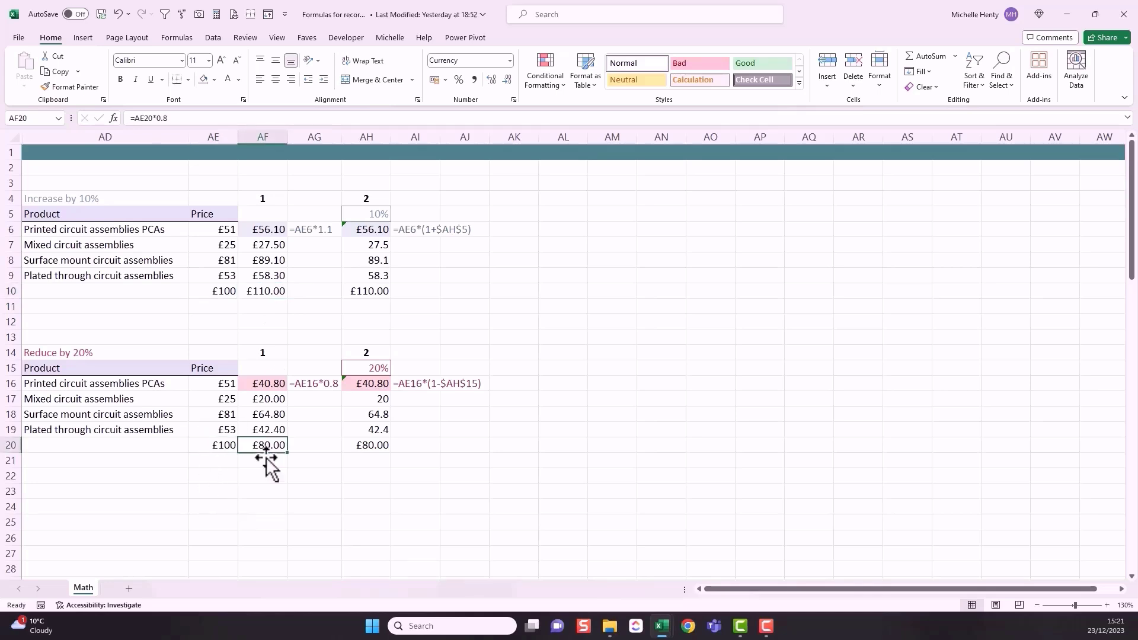
click(235, 449)
click(240, 445)
click(230, 447)
click(258, 445)
click(261, 290)
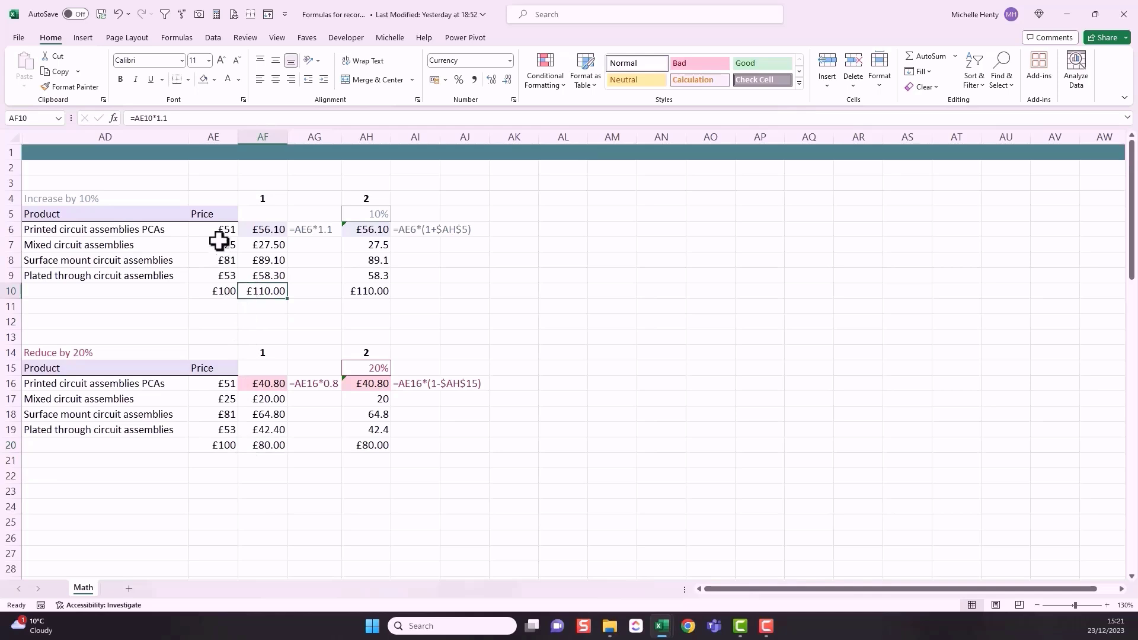
drag(218, 229, 247, 275)
click(219, 292)
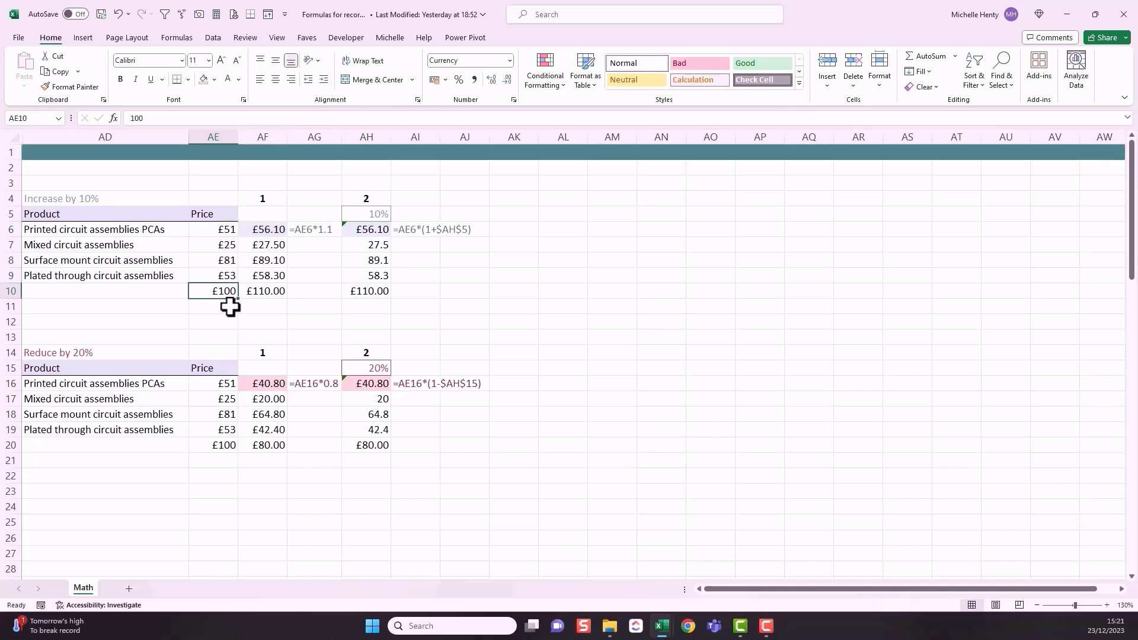
click(273, 294)
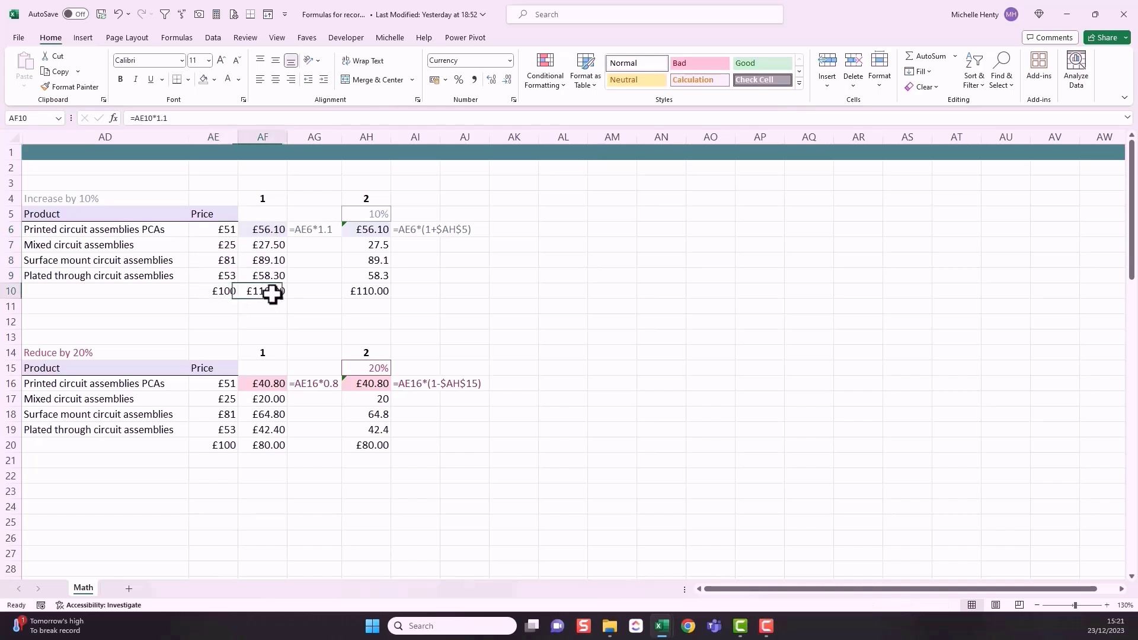
Step: Clear the example values in row 20 below the Reduce by 20% table, and select the example values in row 10
drag(234, 449, 386, 448)
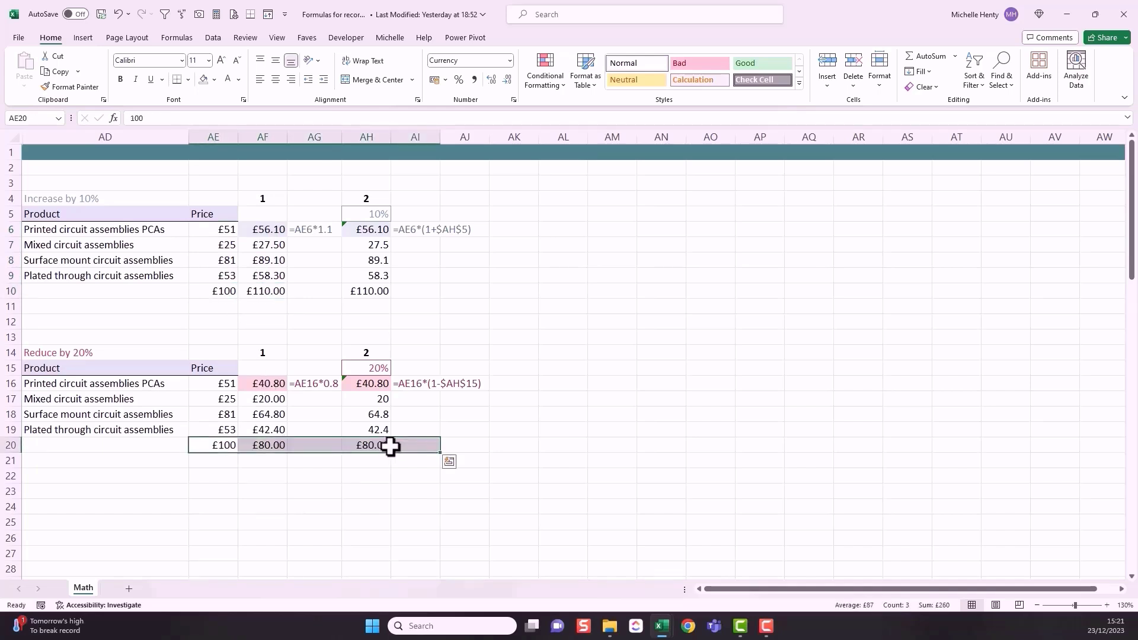
key(Delete)
drag(226, 290, 354, 292)
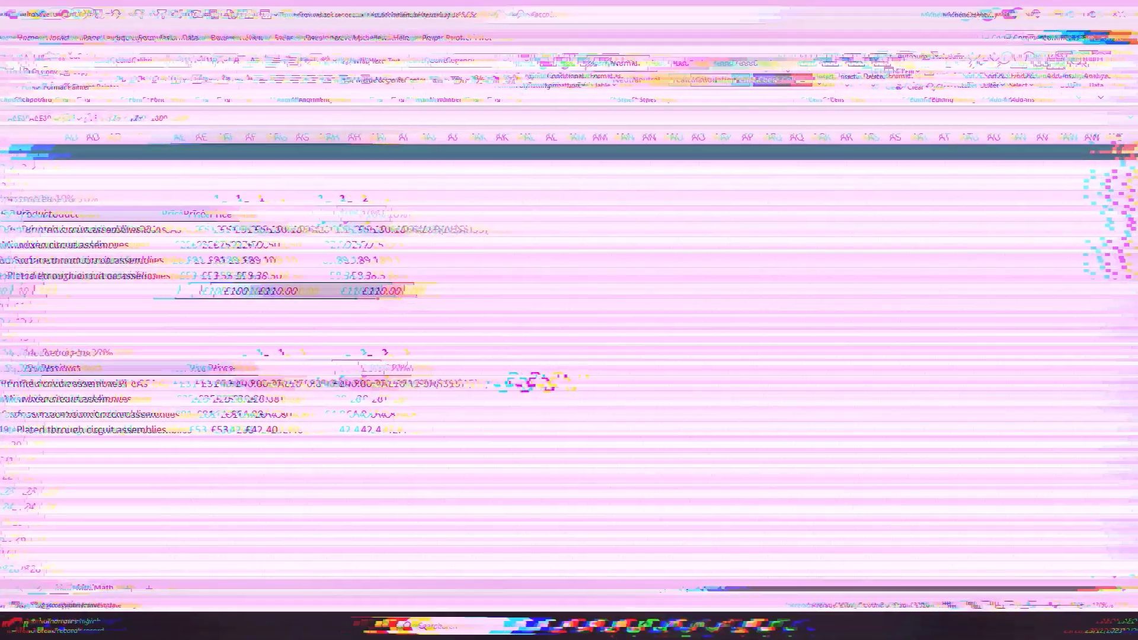